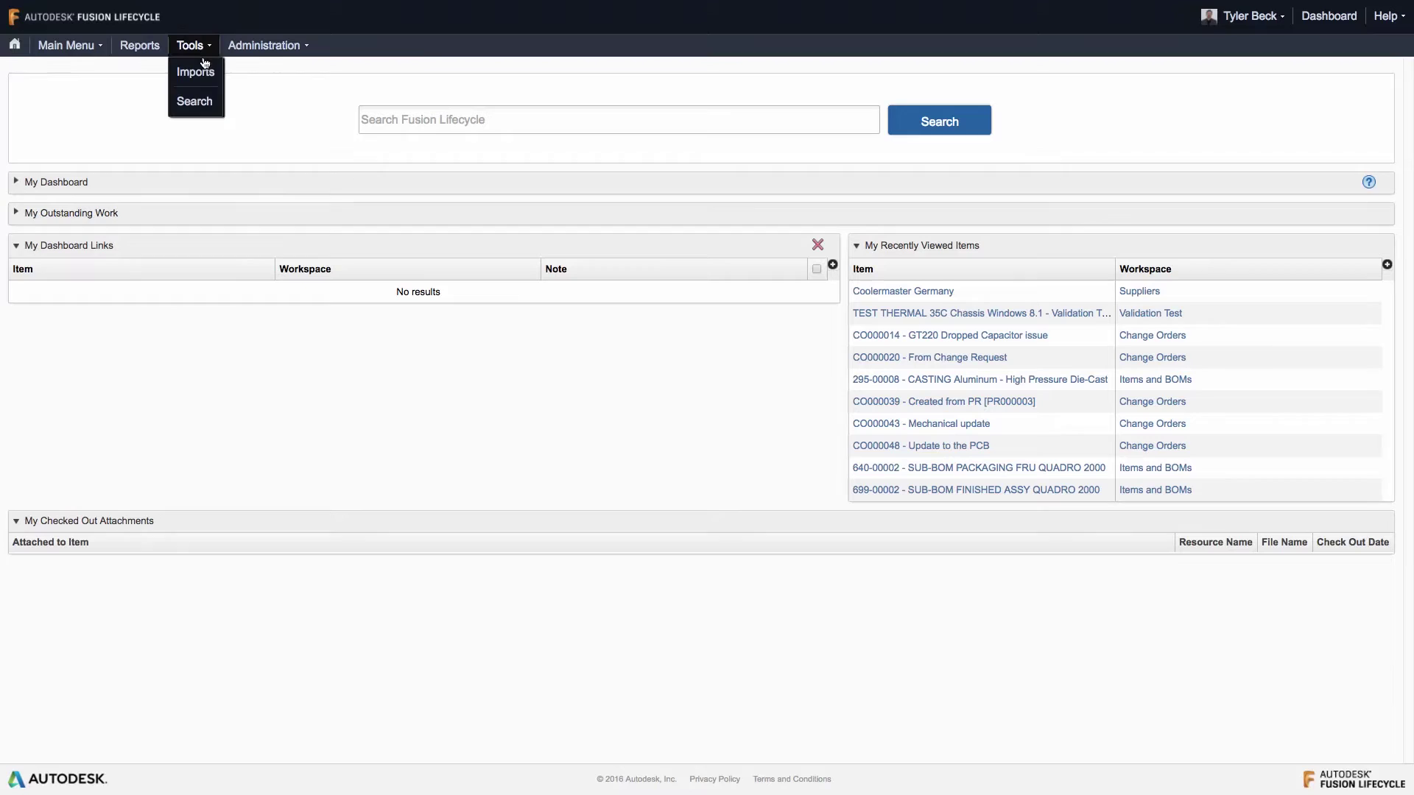
- Start a new data import targeting the Items and BOMs workspace, then bring up the Excel template
click(194, 69)
click(295, 113)
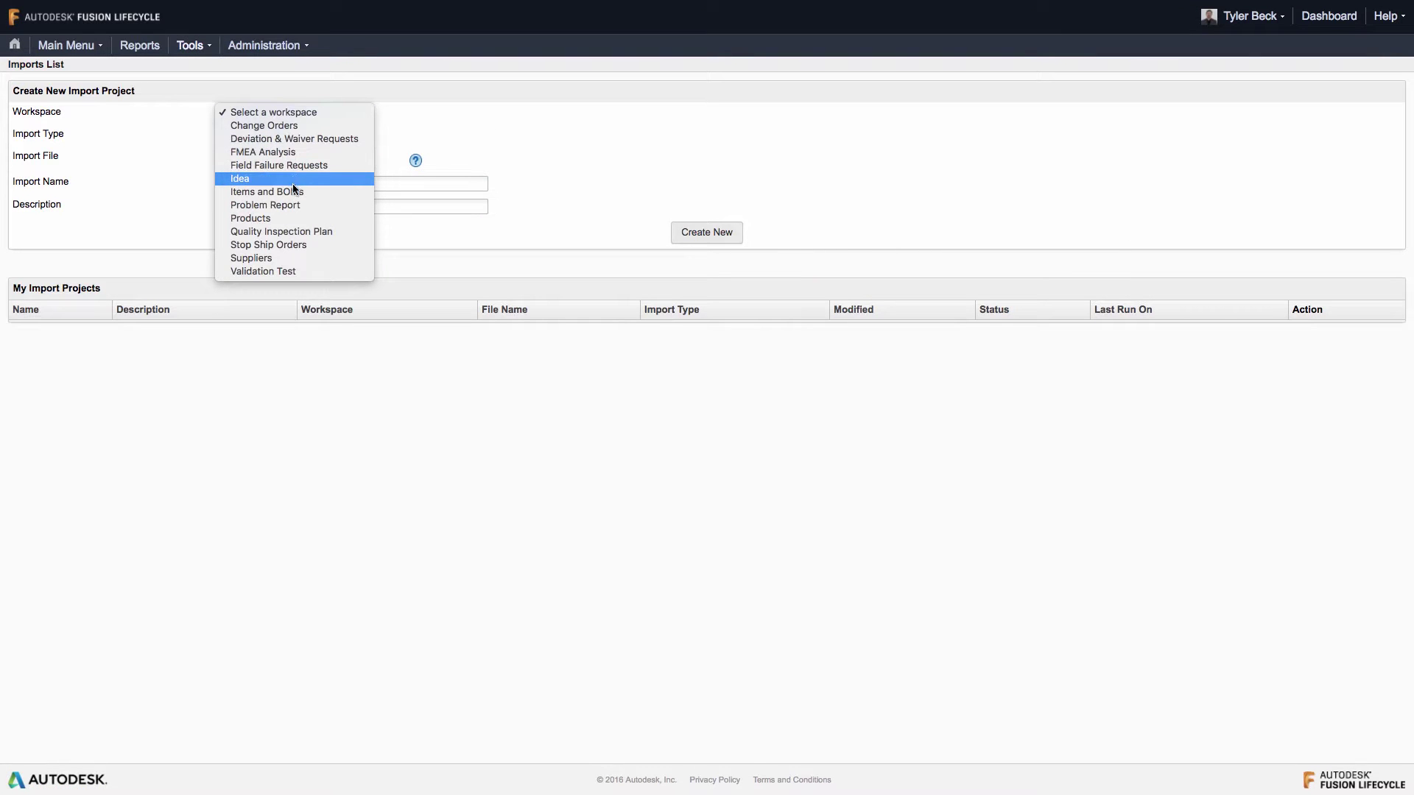
key(Escape)
key(Down)
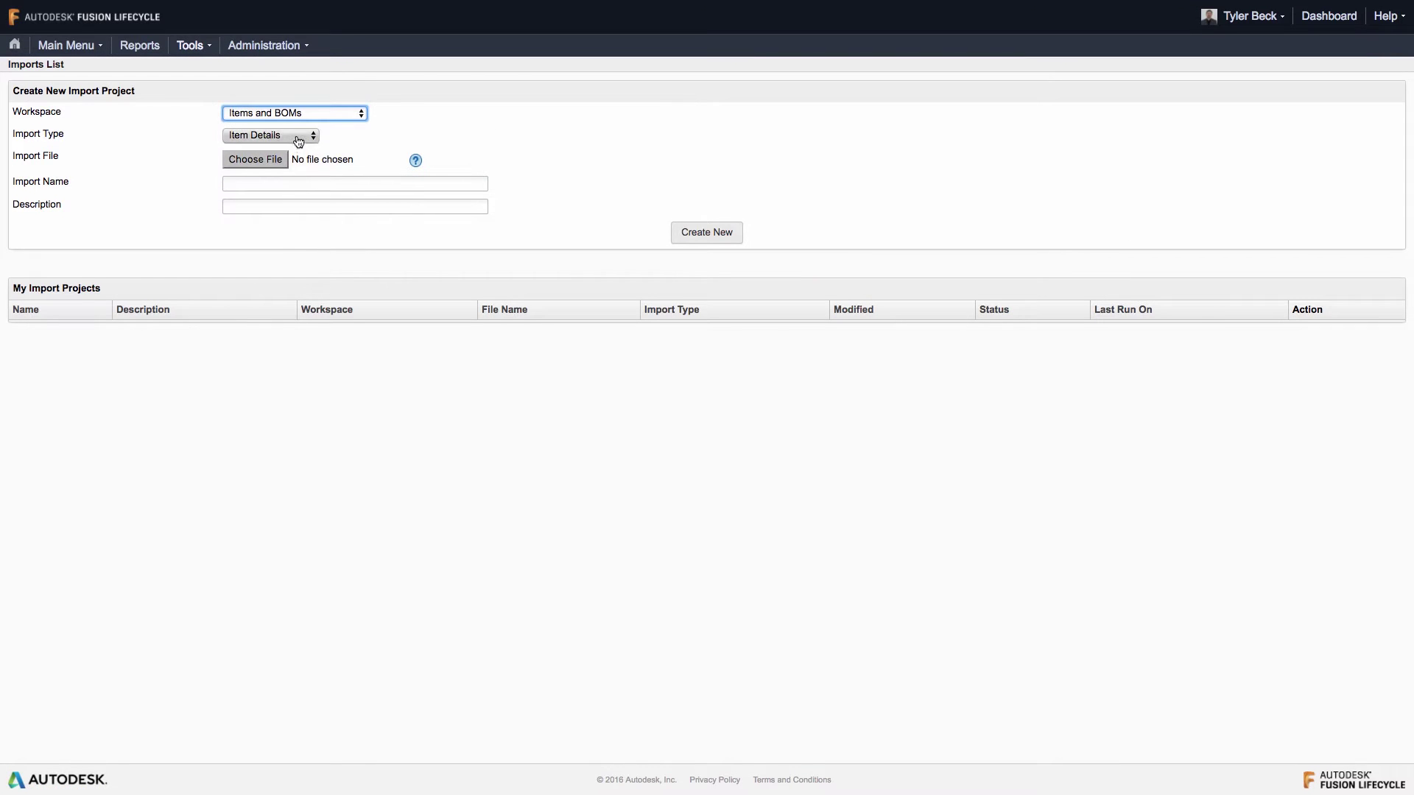
click(298, 134)
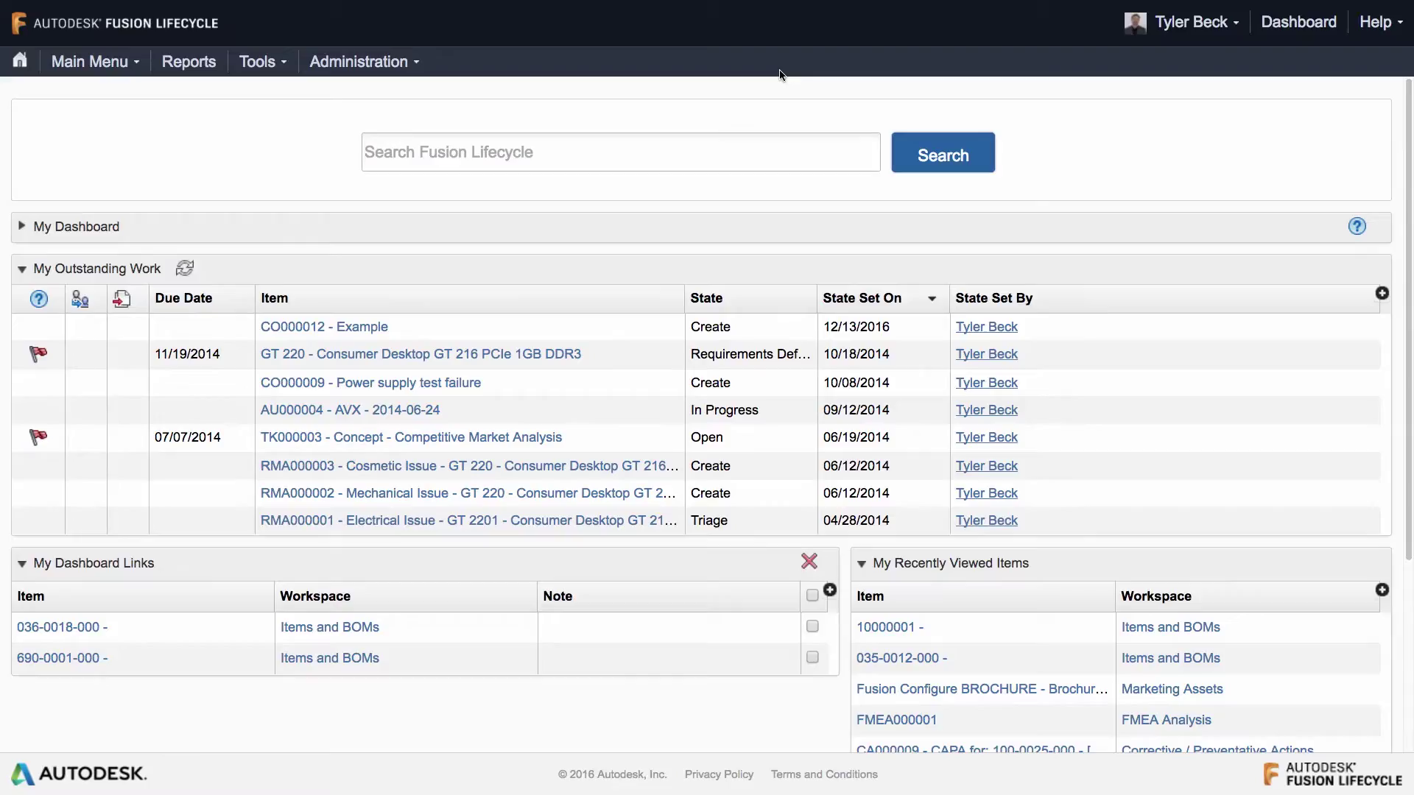
key(ctrl+Left)
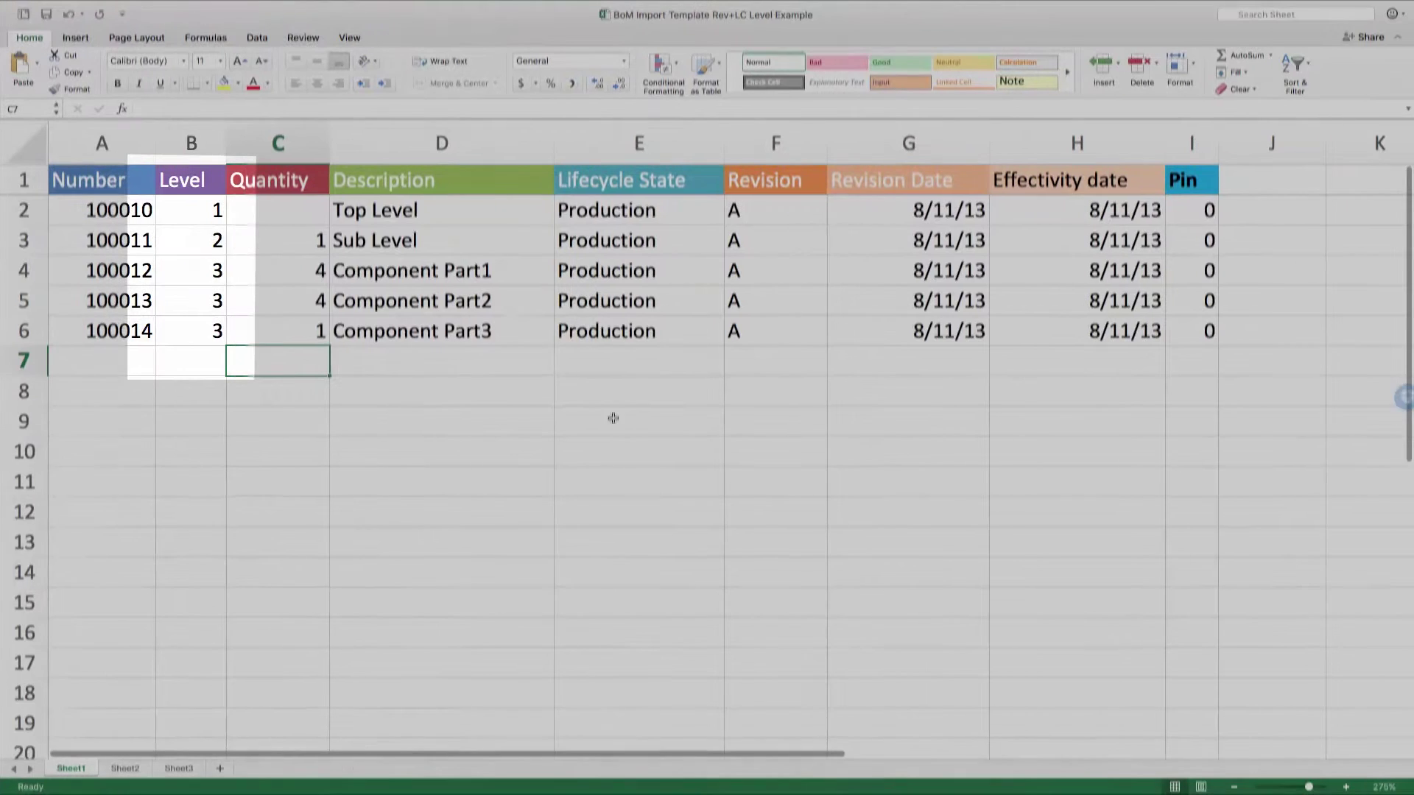
- Trim the template to Top Level 100010 (level 1) and Sub Level 100011 (level 2)
click(450, 443)
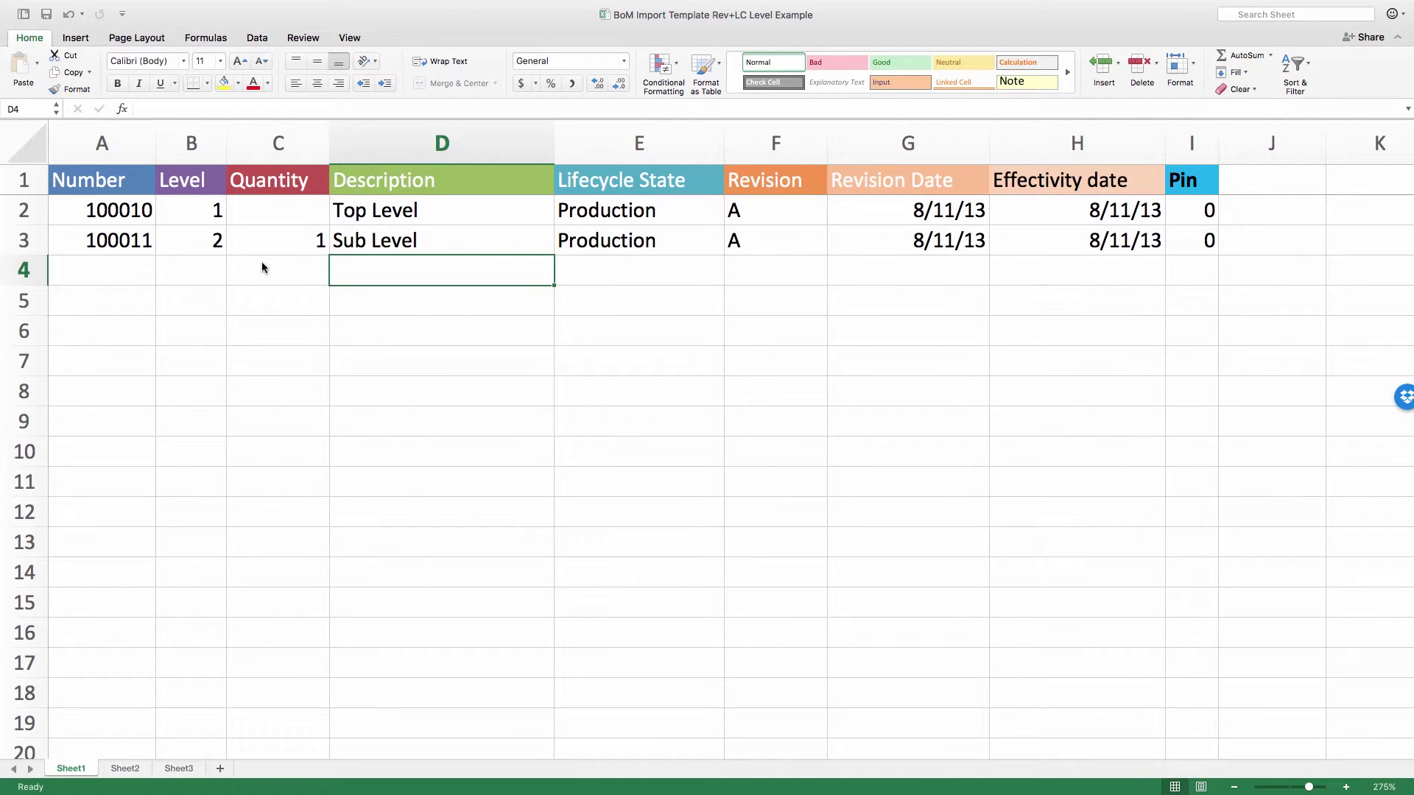
- Review the Sub Level row: part 100011, level 2, quantity 1
click(263, 267)
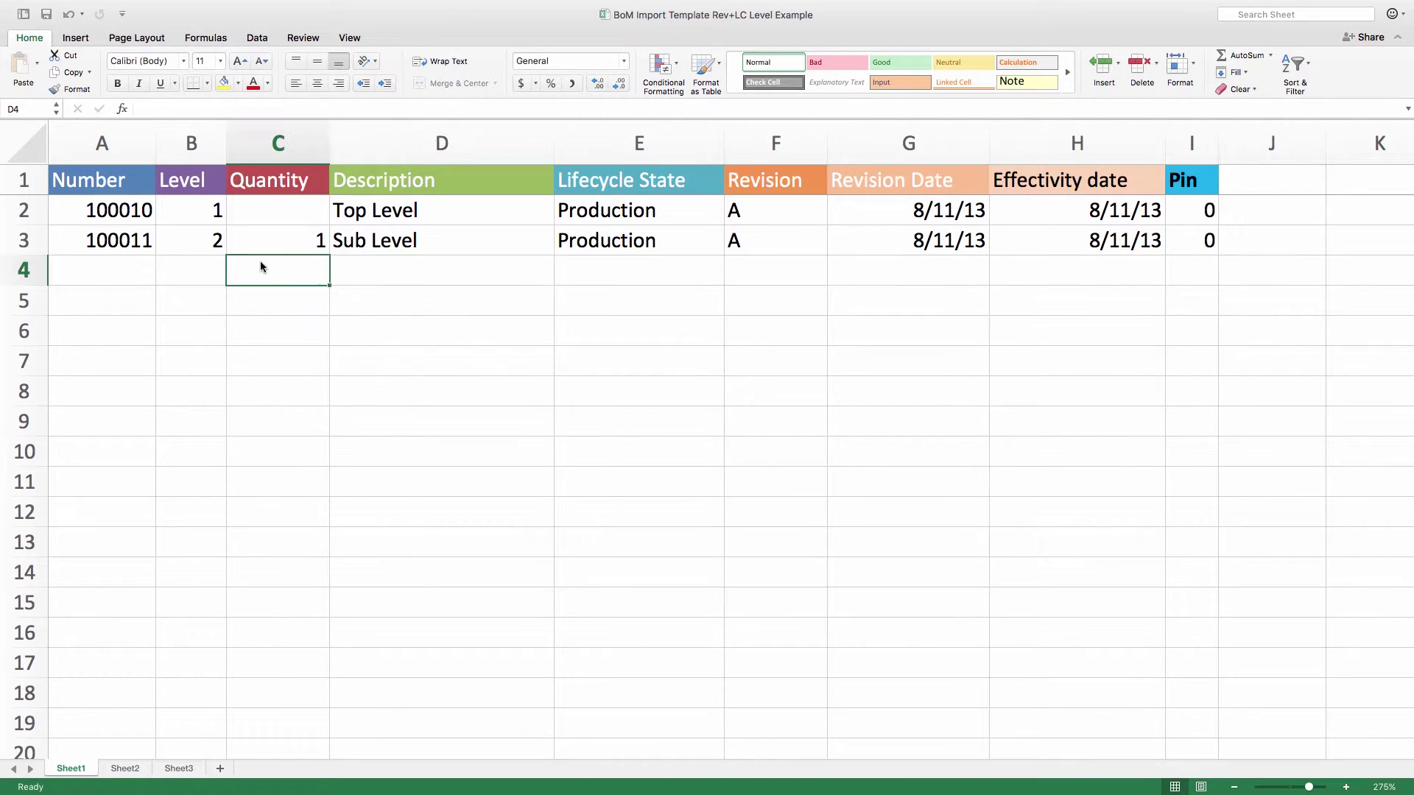
click(126, 237)
click(186, 238)
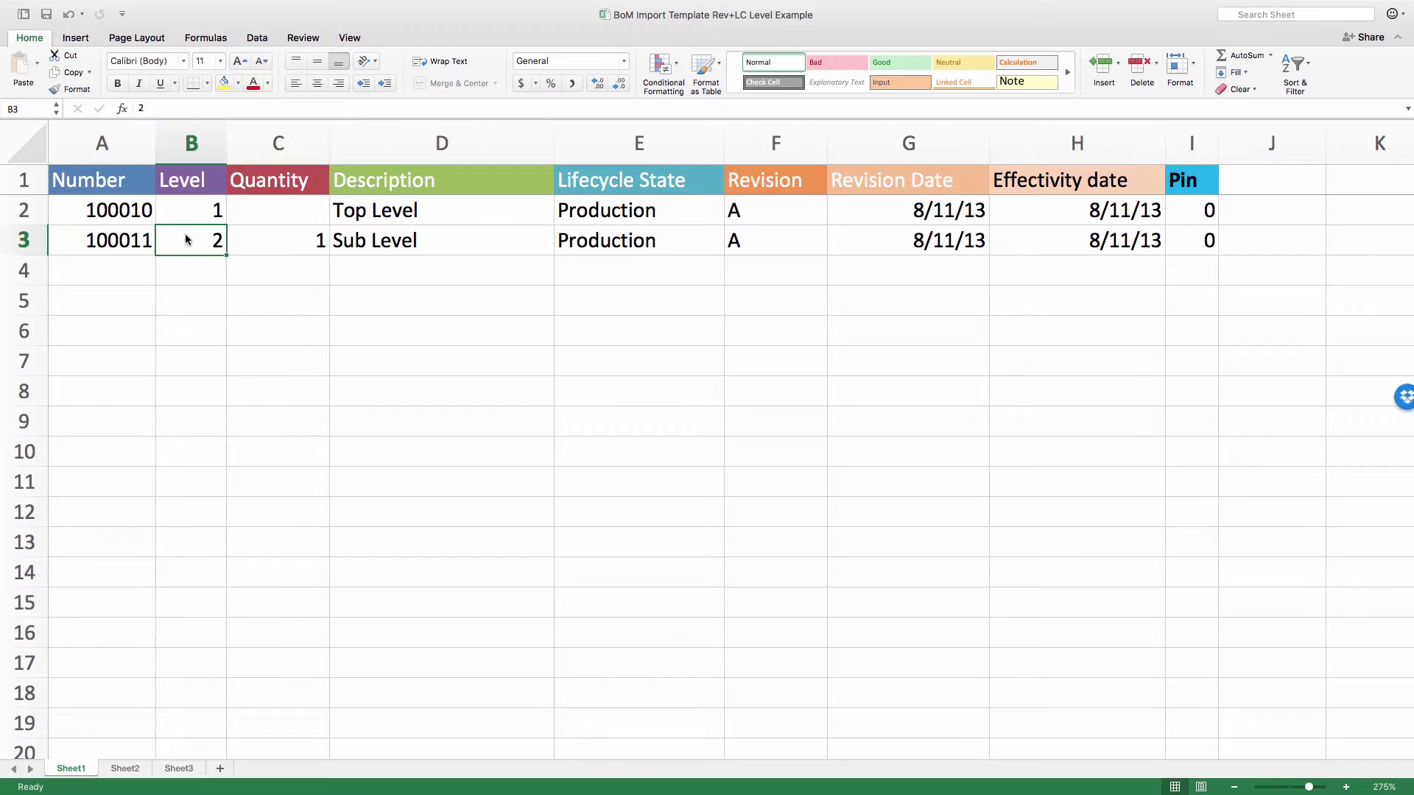
click(387, 251)
click(320, 249)
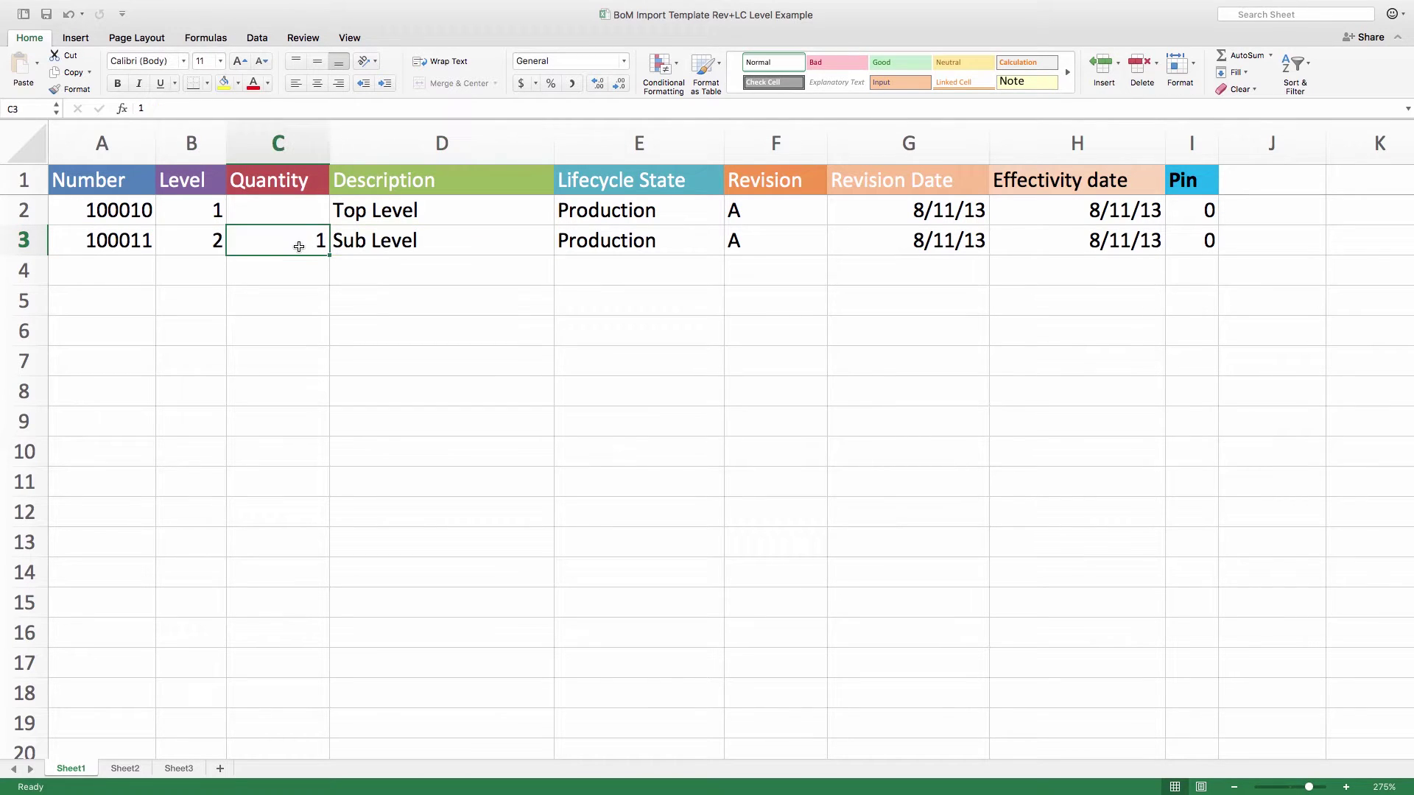
click(215, 240)
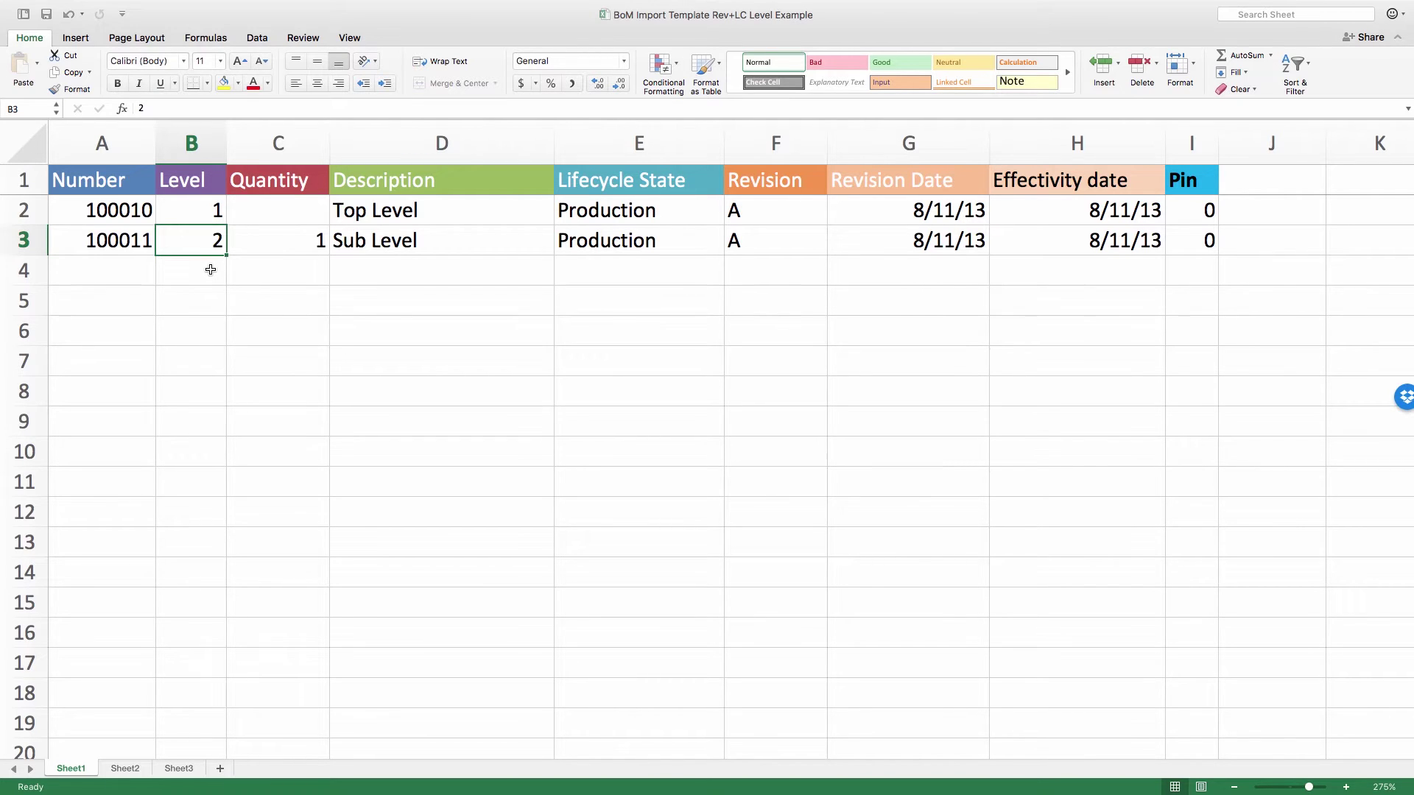
- Paste Component Part1 (100012, level 3, quantity 4) into row 4
click(210, 270)
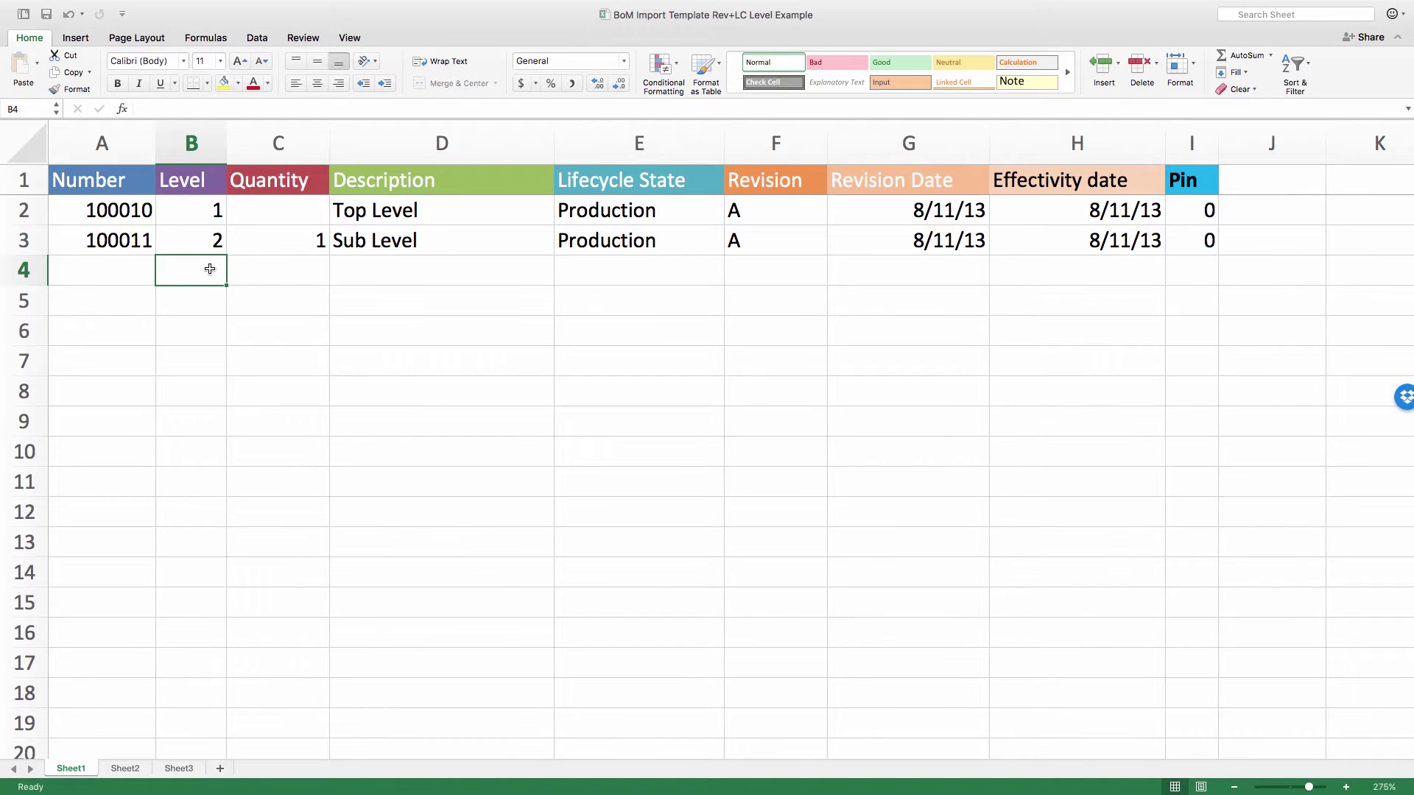
click(114, 271)
key(super+c)
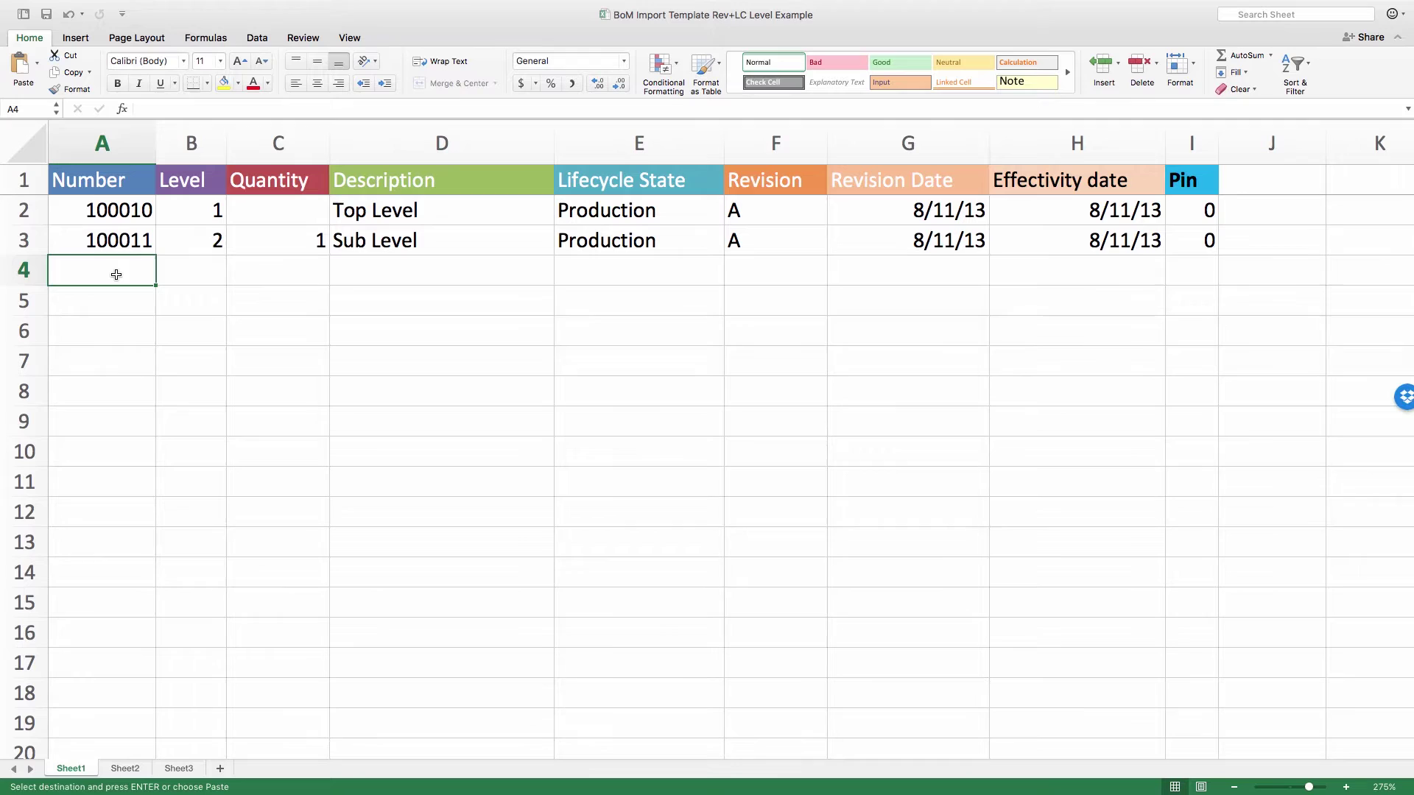
key(Return)
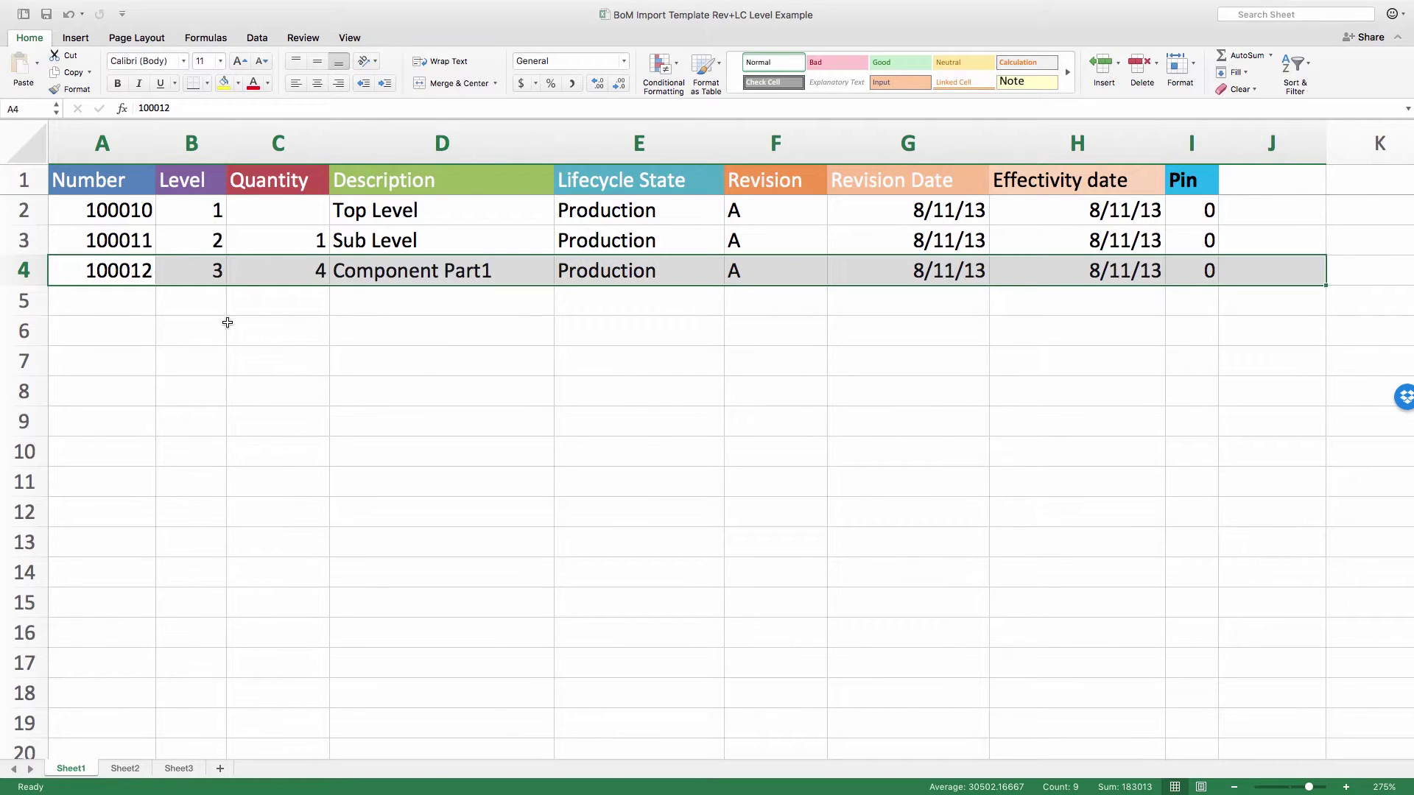
click(228, 321)
click(197, 280)
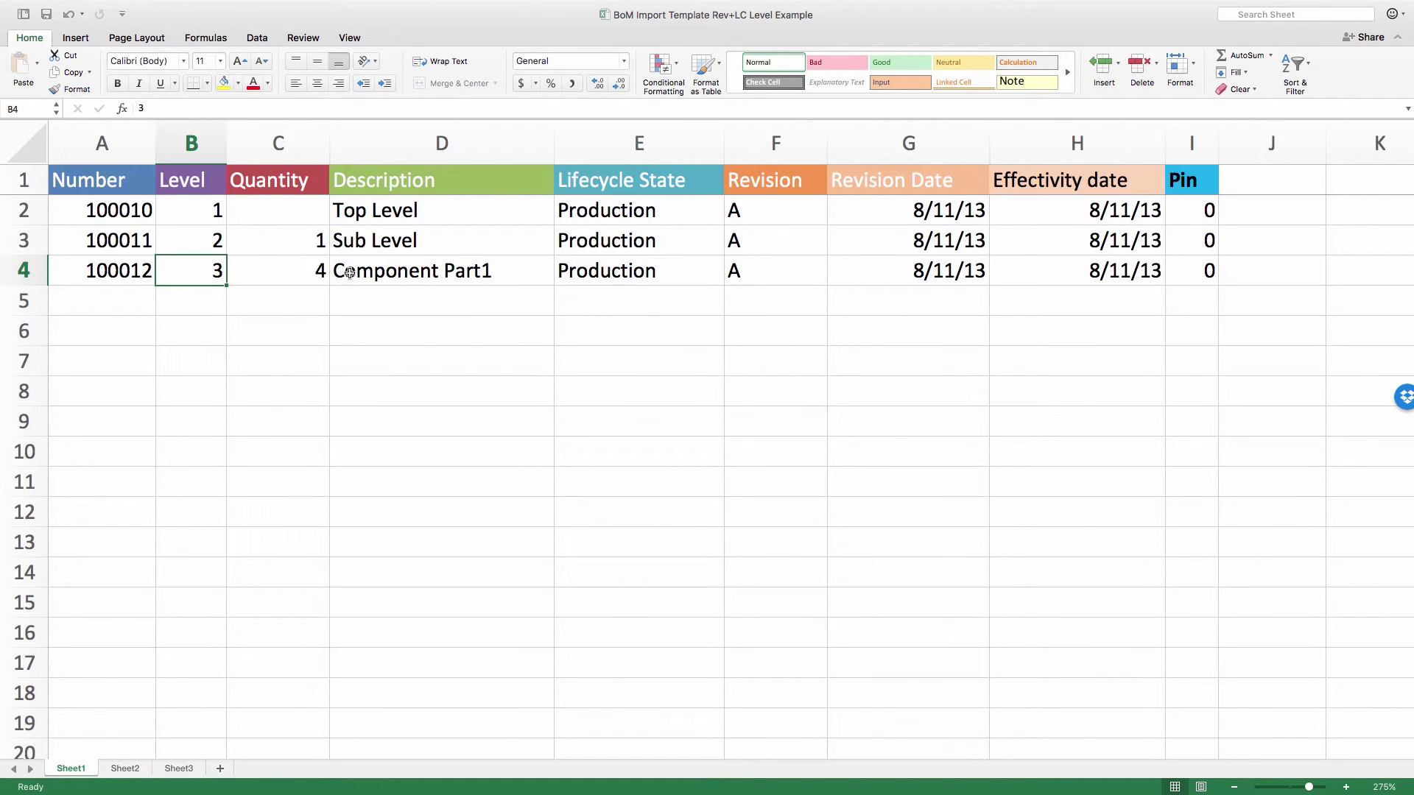
click(294, 268)
click(209, 268)
click(369, 246)
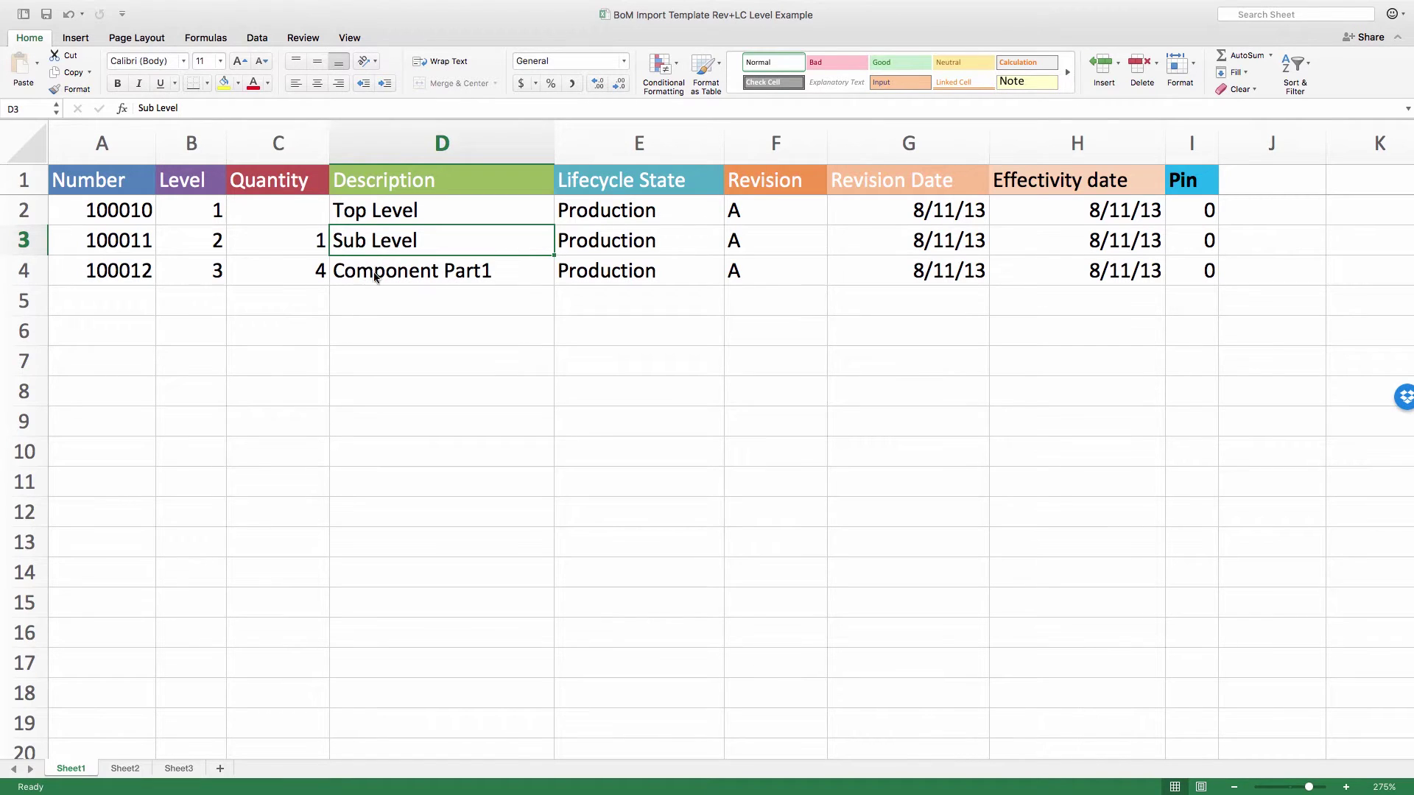
- Paste Component Part2 (100013) and Part3 (100014) into rows 5–6 and review descriptions D3–D6
click(103, 301)
key(super+v)
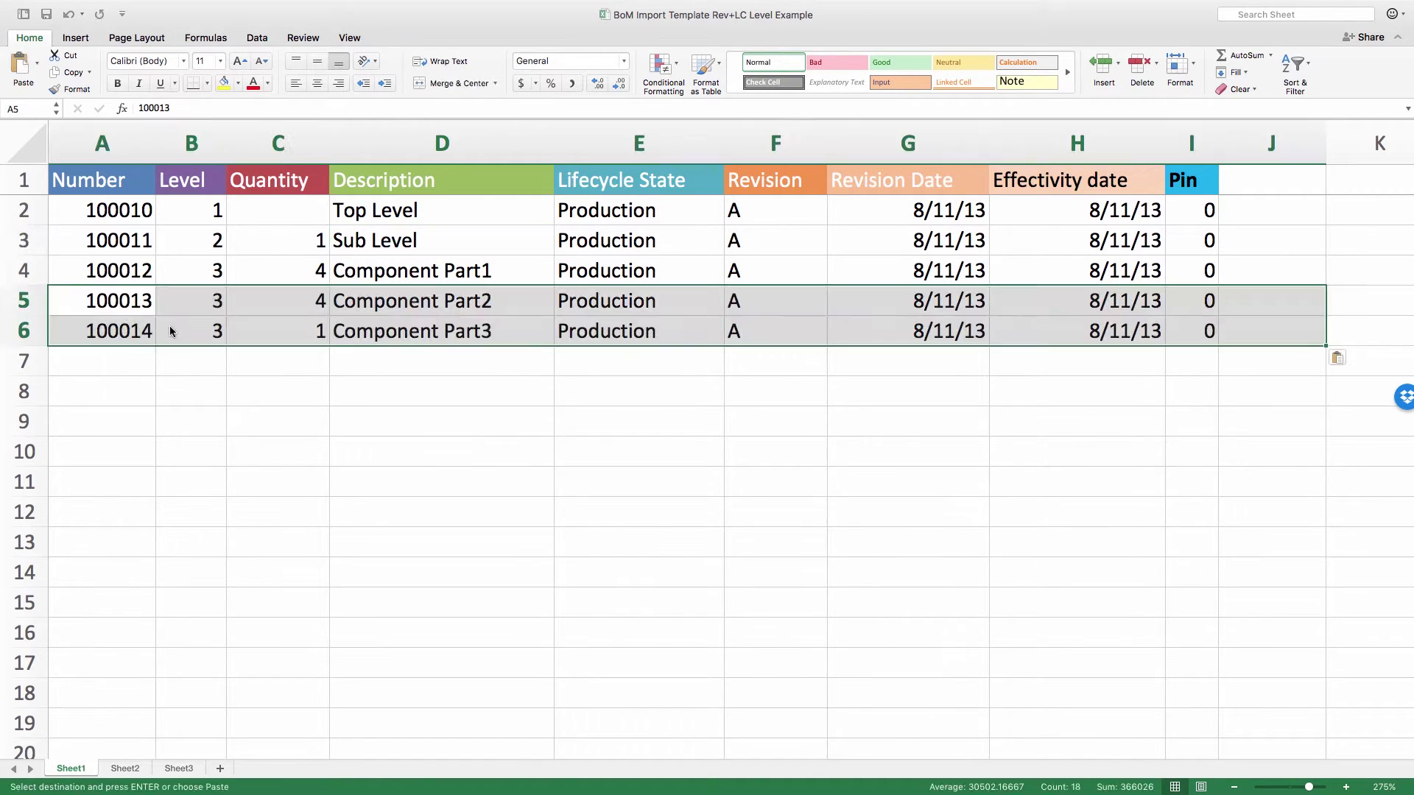
click(361, 369)
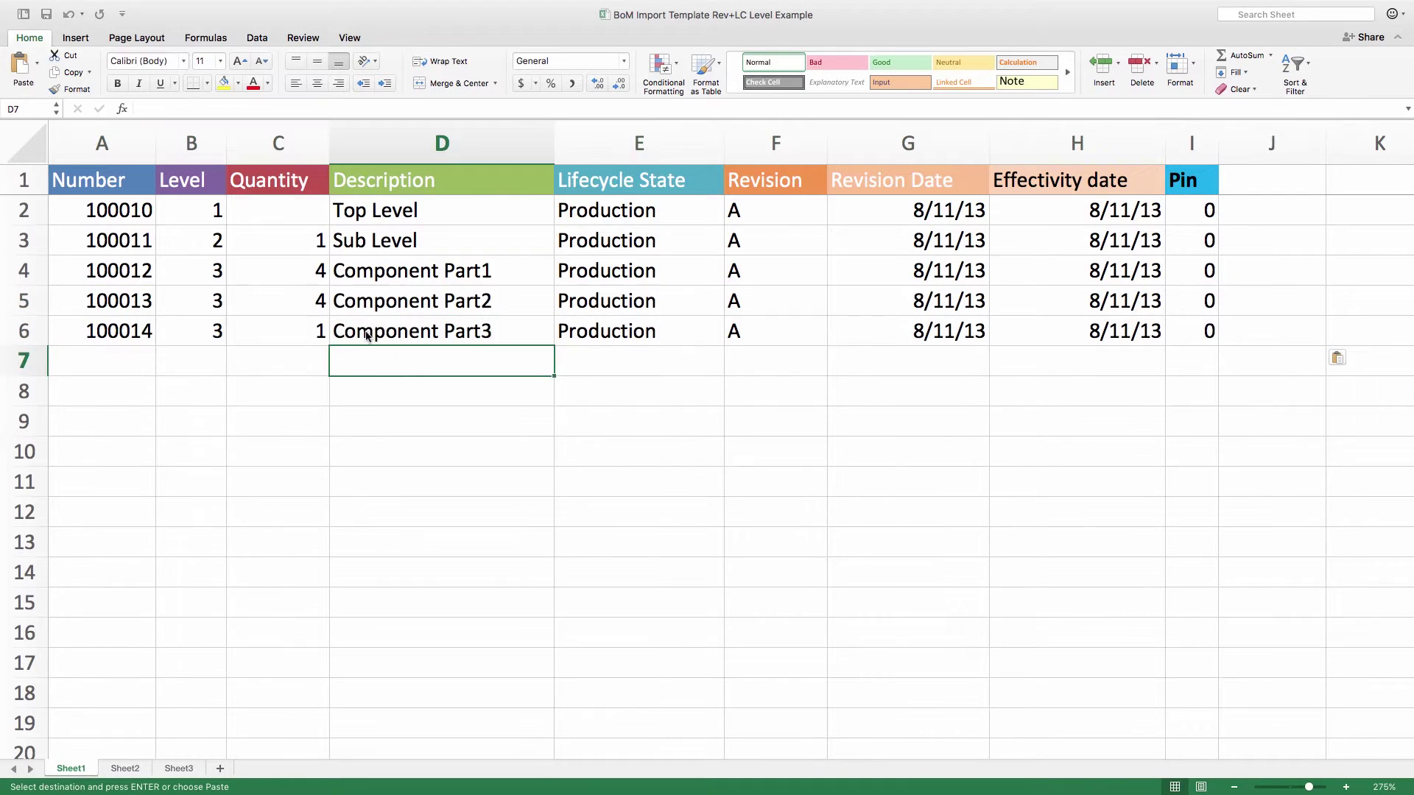
click(384, 305)
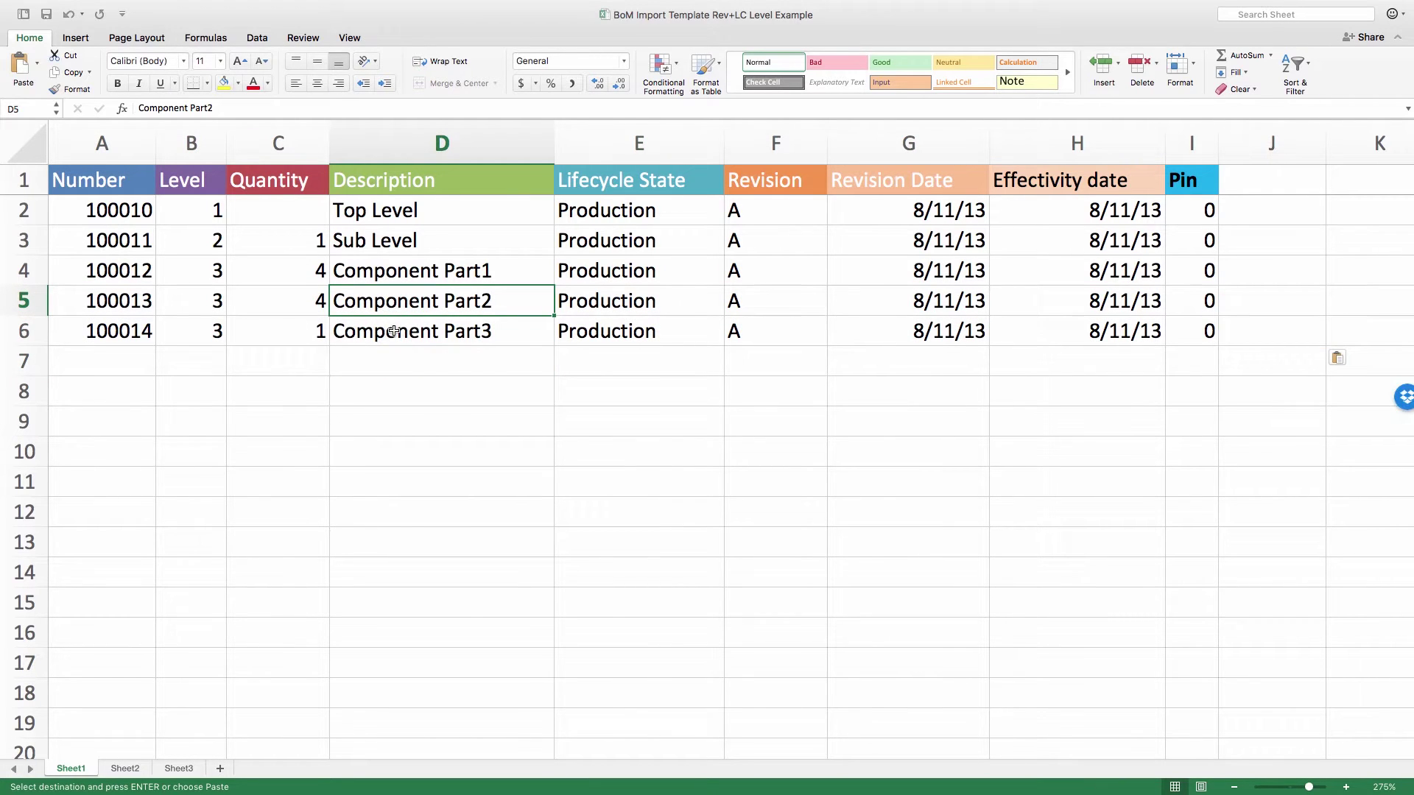
click(394, 331)
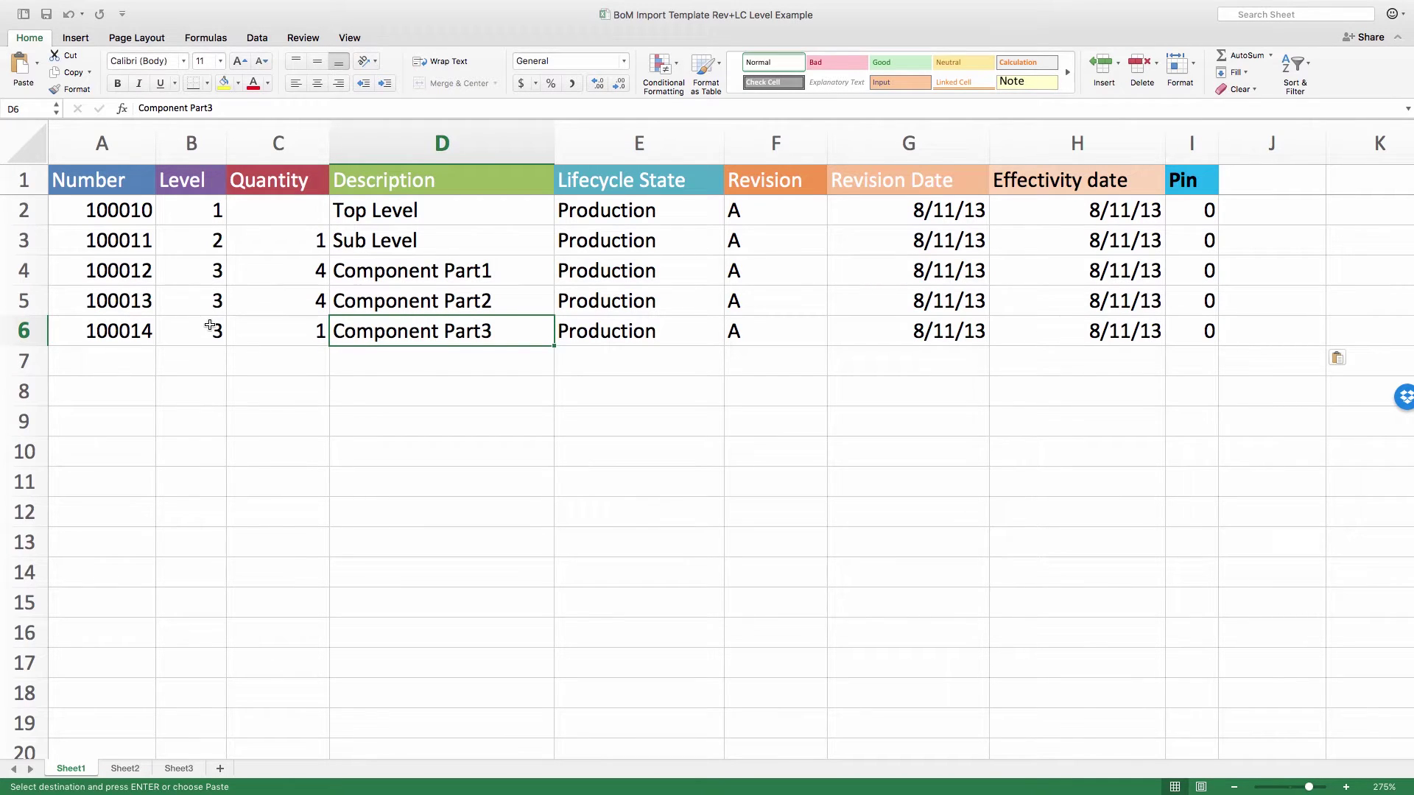
click(374, 243)
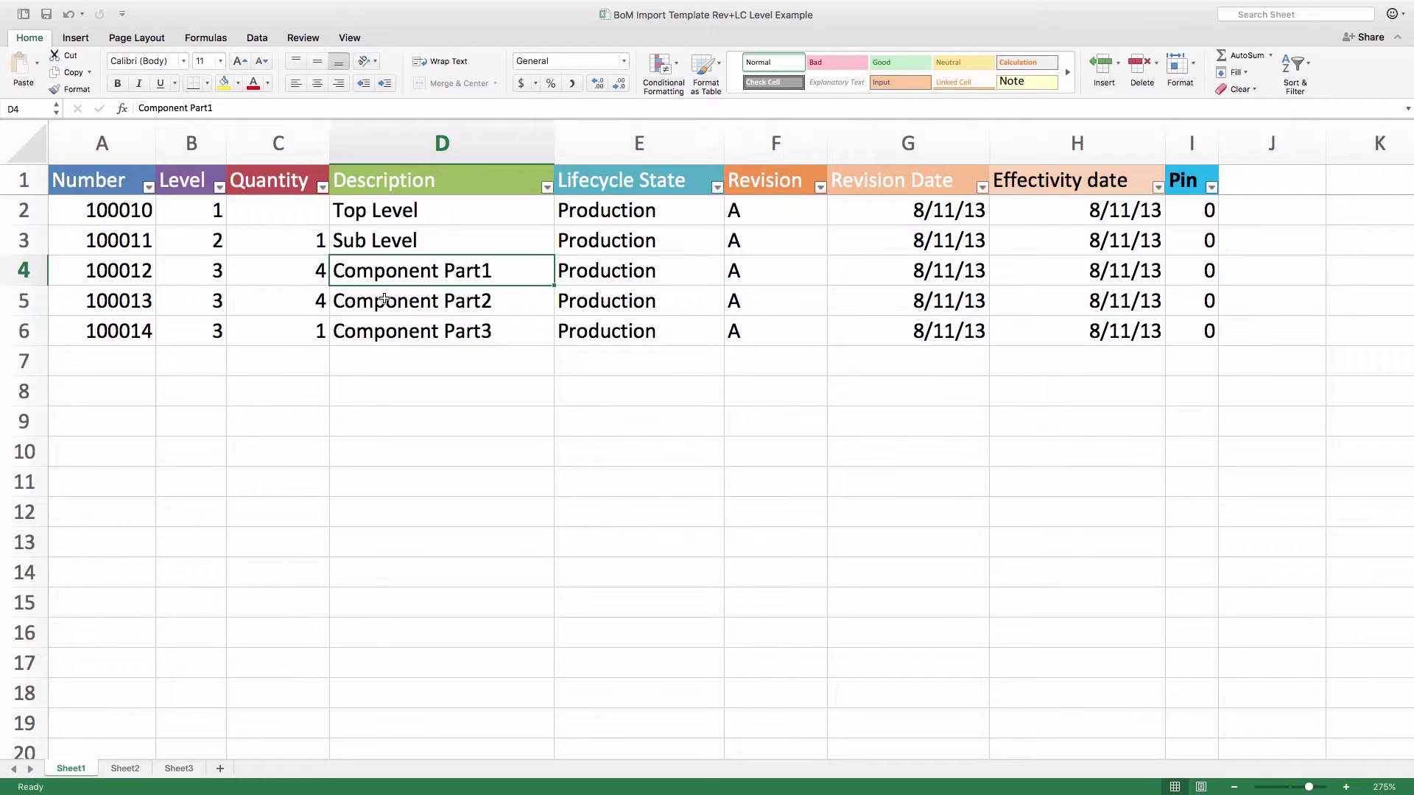
click(384, 299)
click(382, 273)
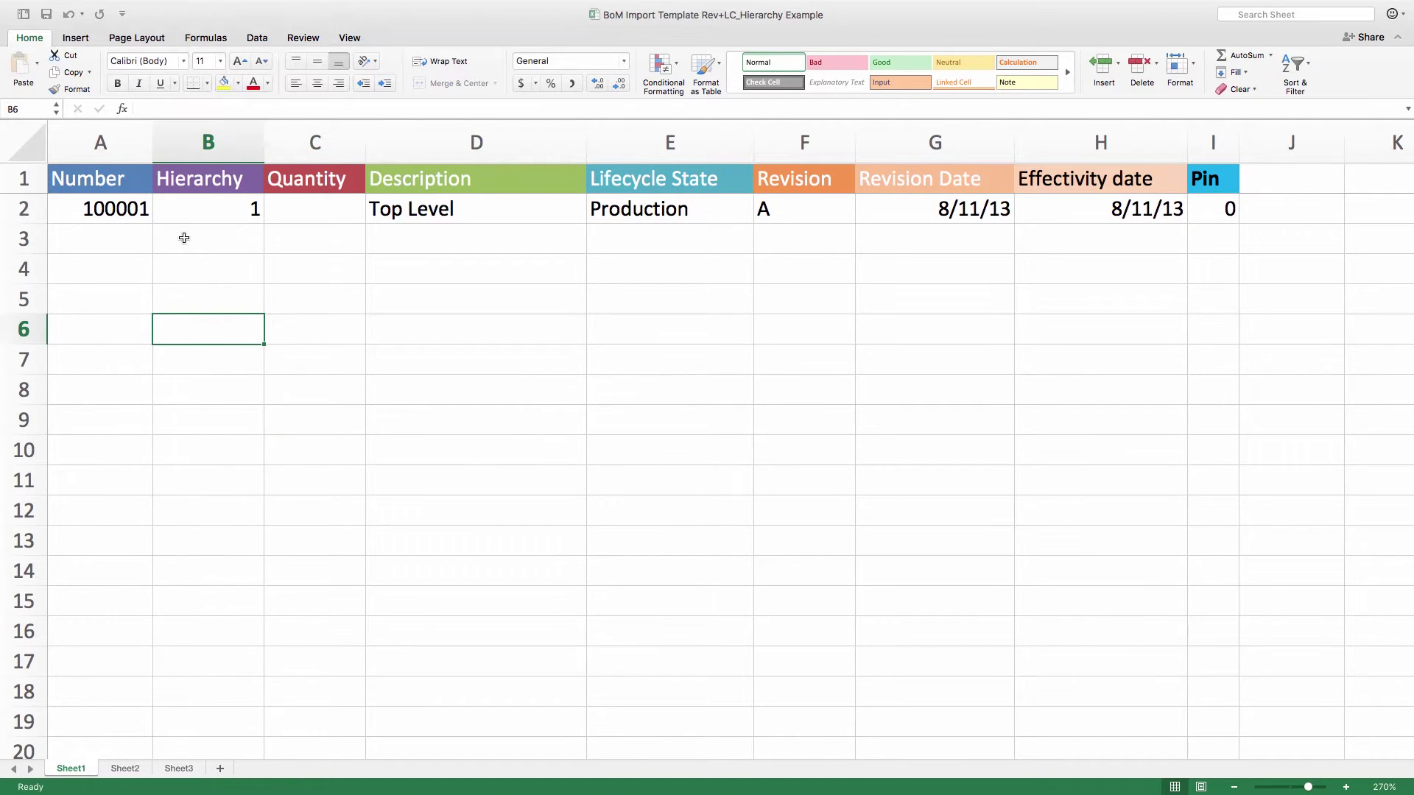
- Restore Sub Level row 100002 at hierarchy 1.1 beneath top-level 100001
click(184, 237)
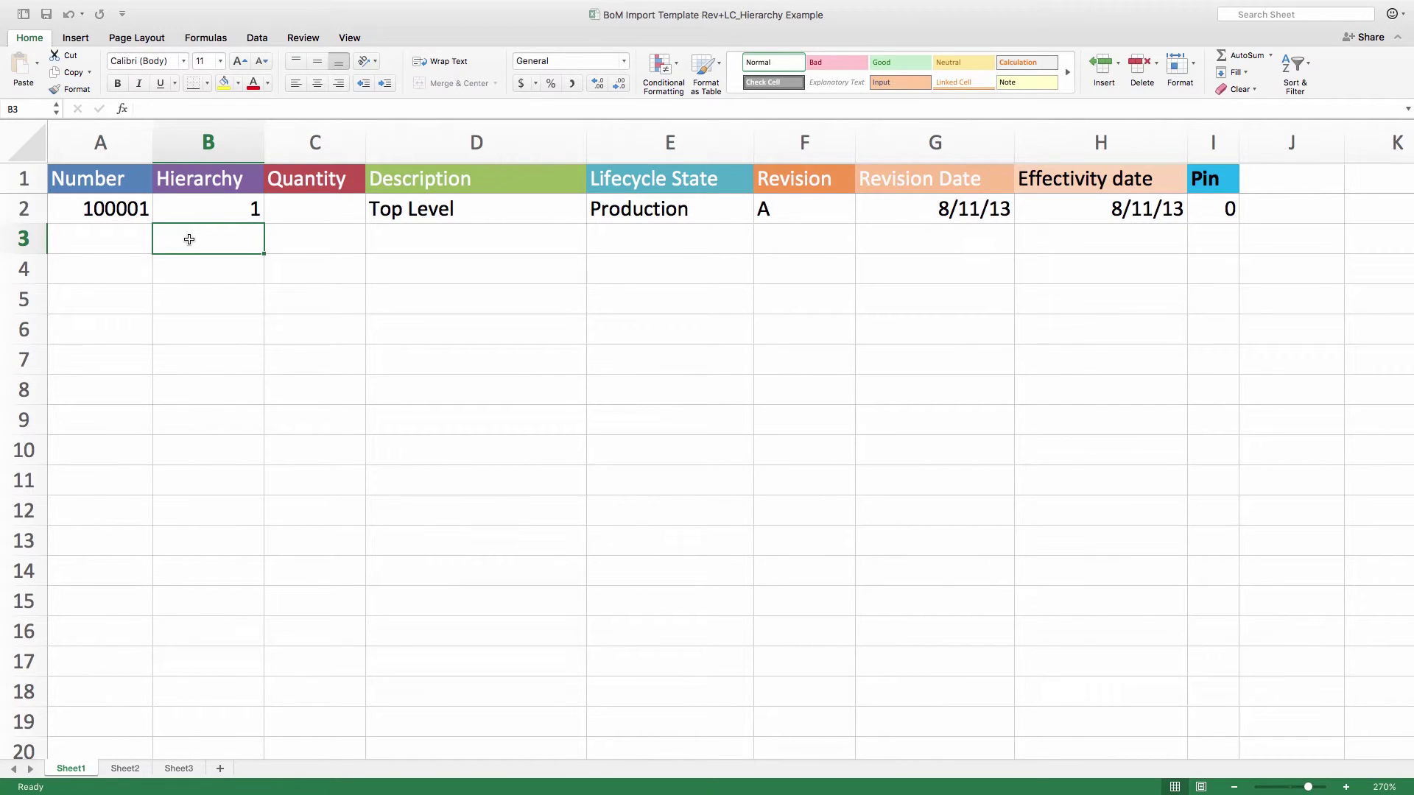
click(195, 181)
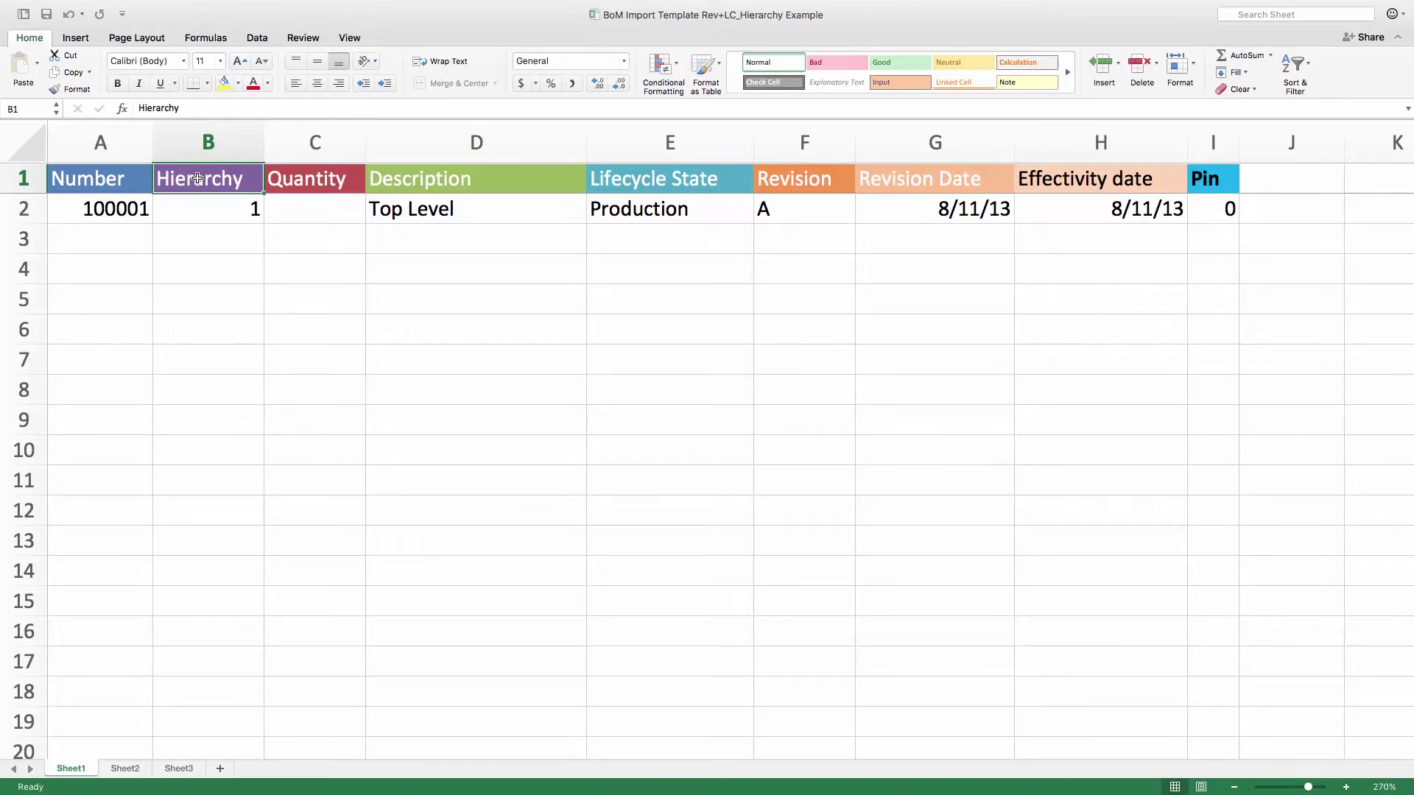
click(202, 213)
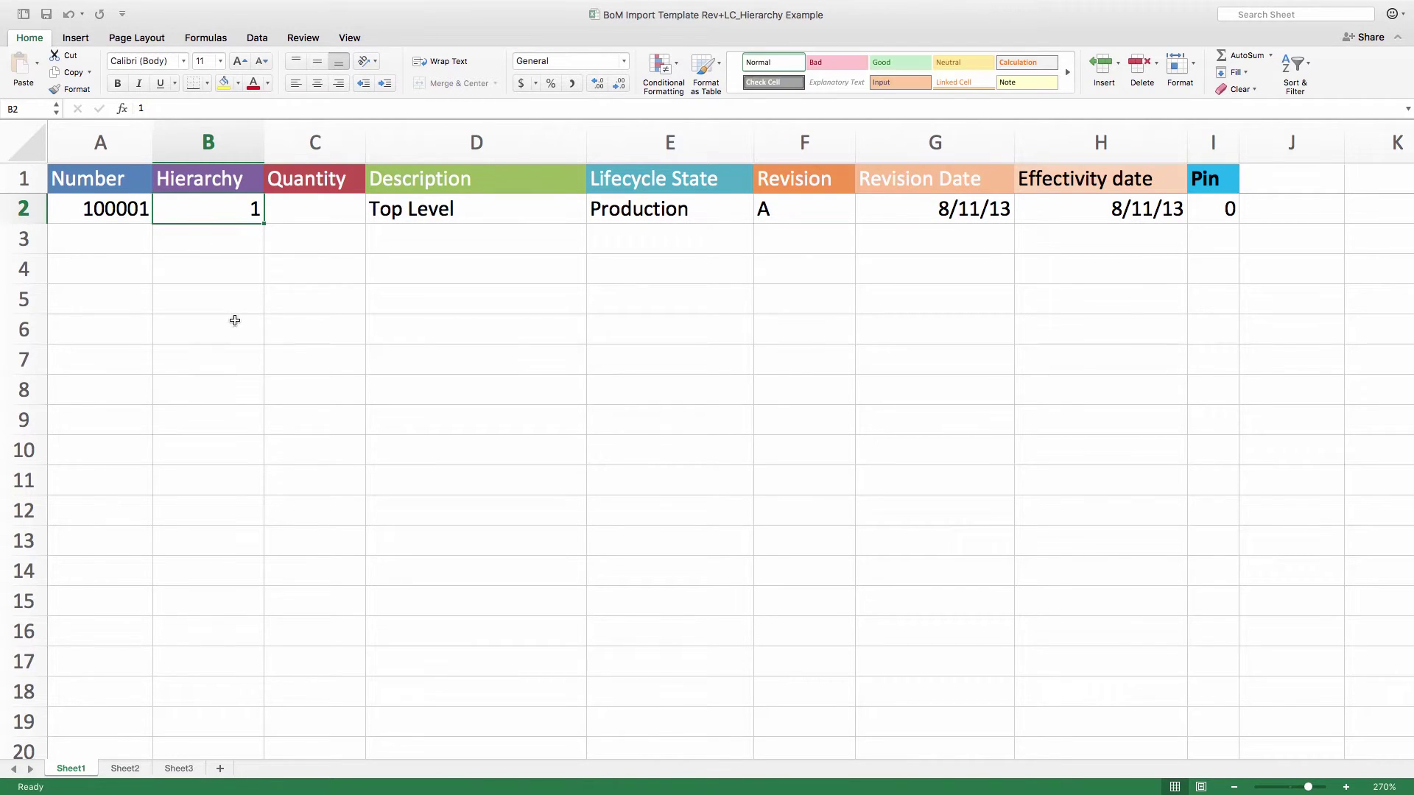
key(super+y)
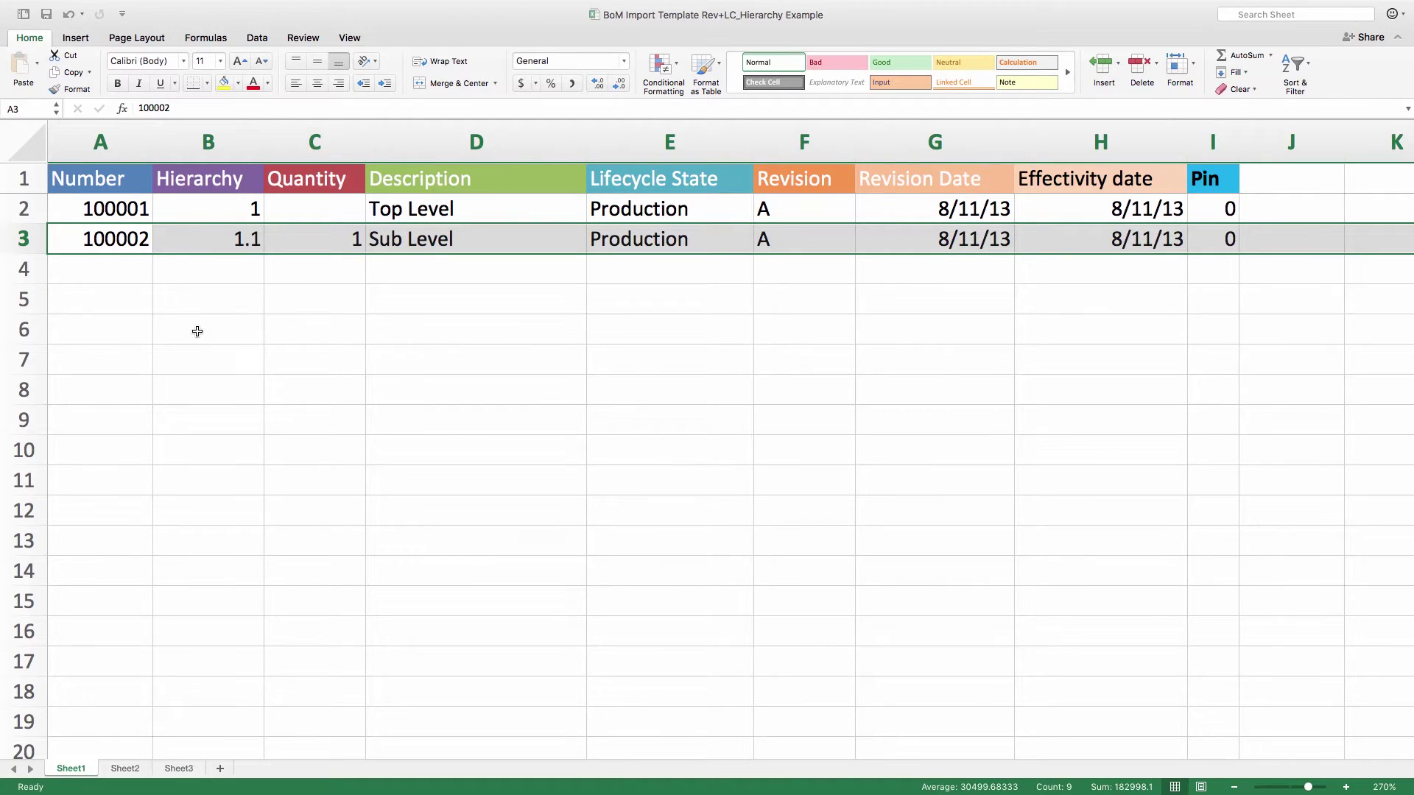
click(121, 242)
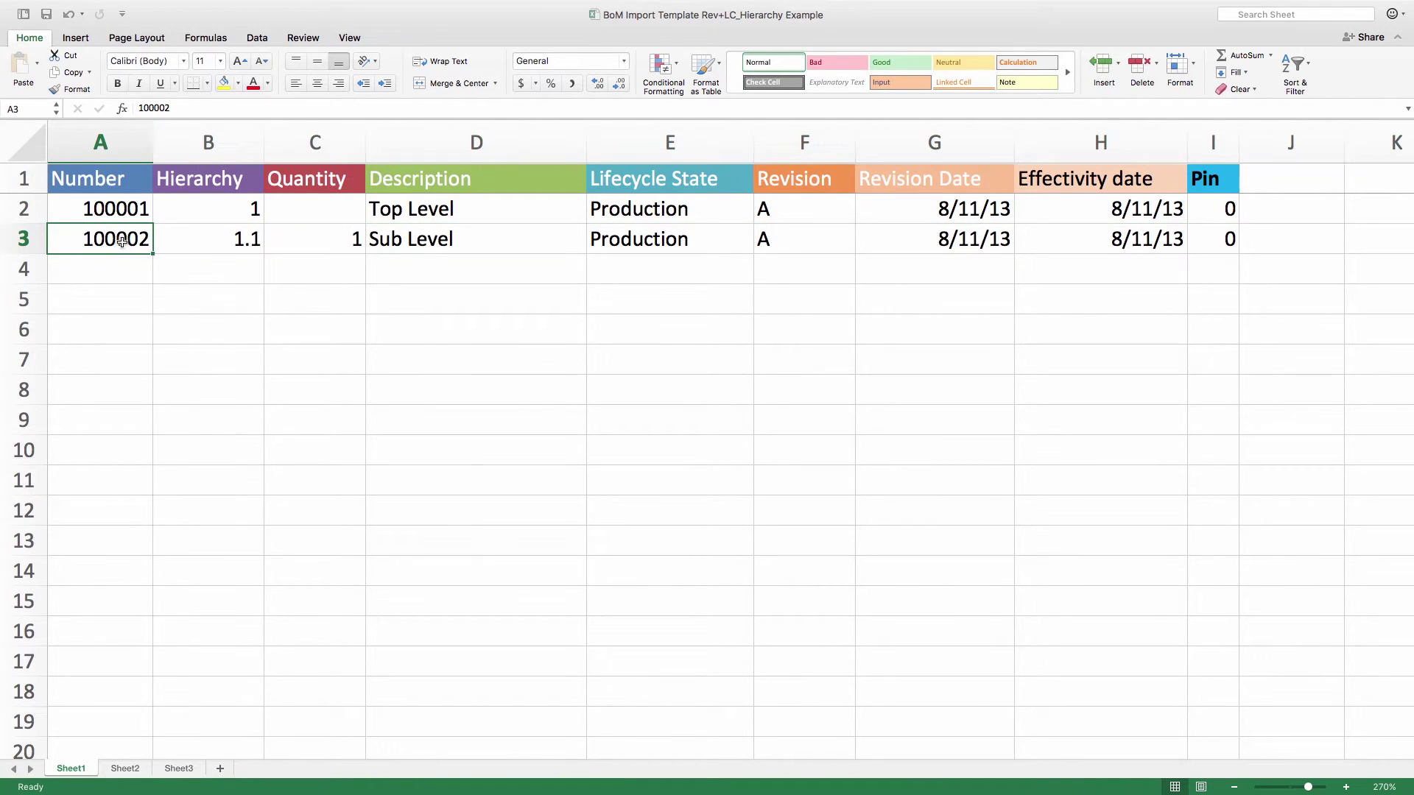
click(171, 240)
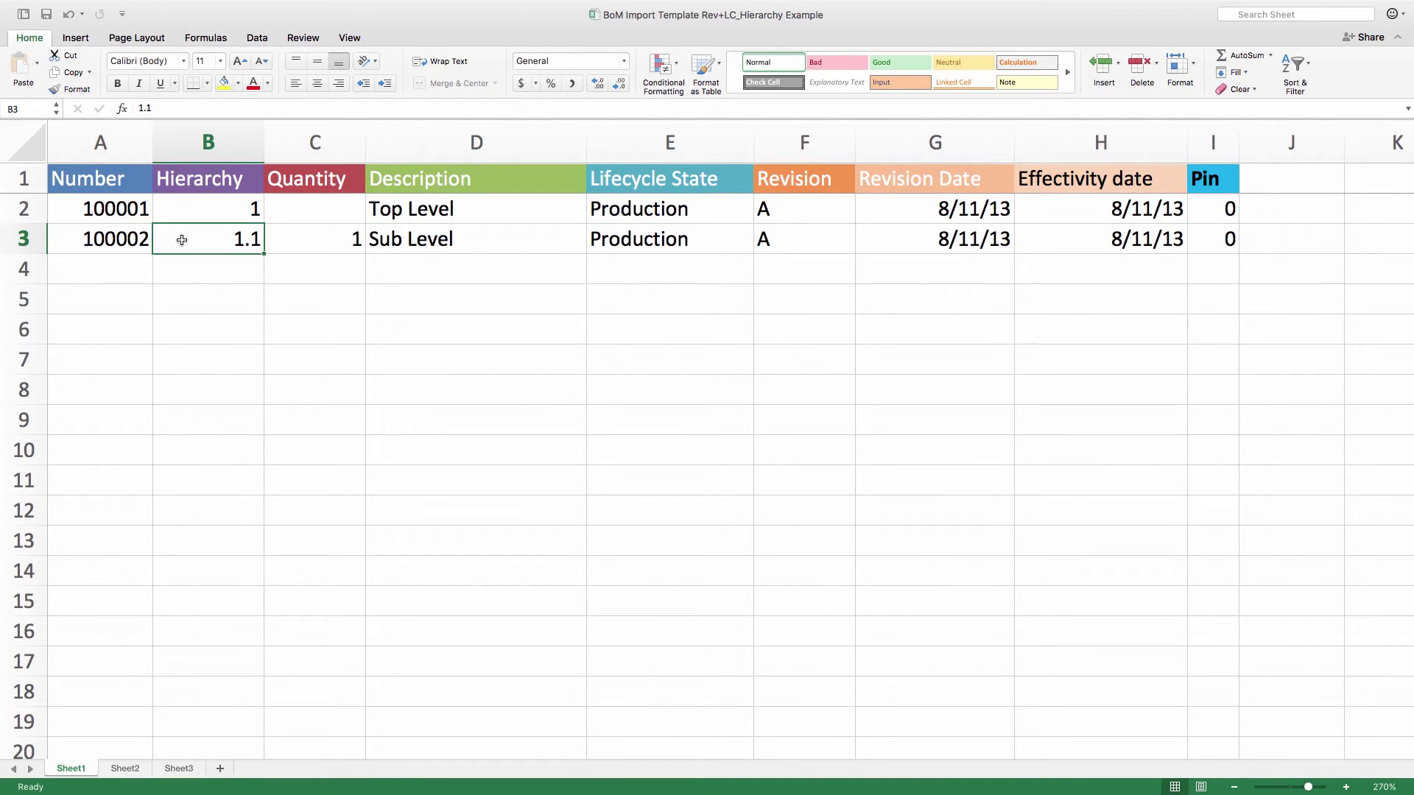
click(236, 213)
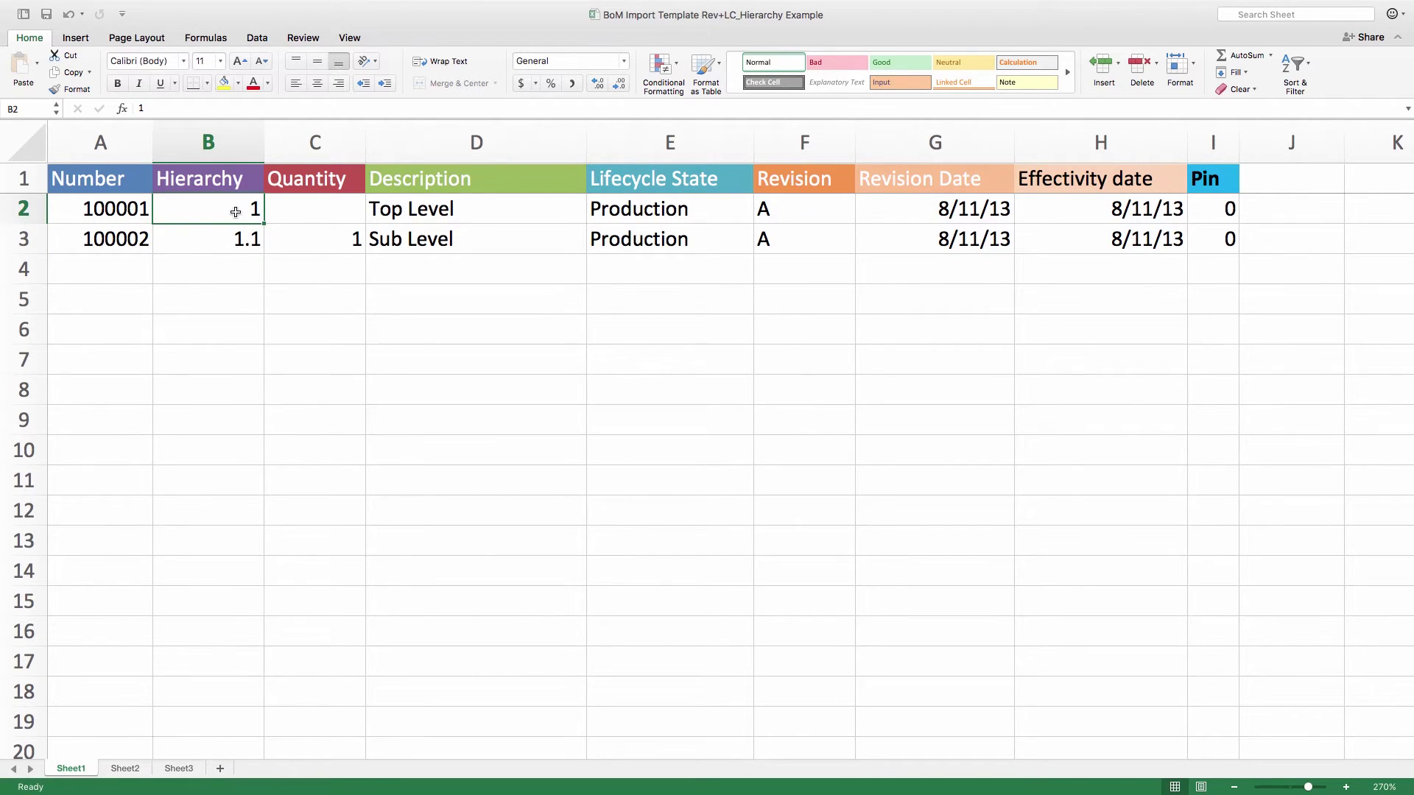
click(231, 240)
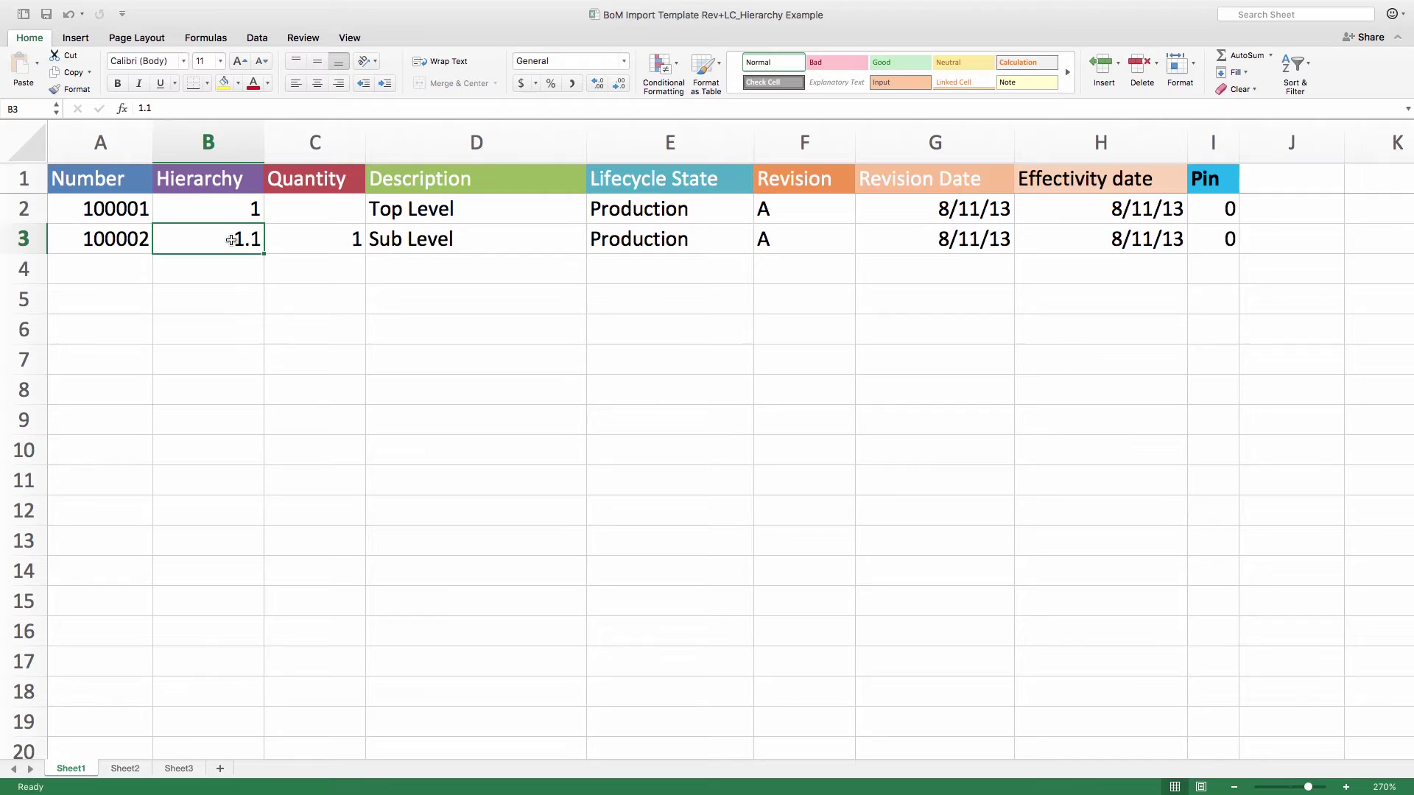
- Clear the partial hierarchy value 1.1.1 from cell B4, leaving row 4 blank
click(236, 269)
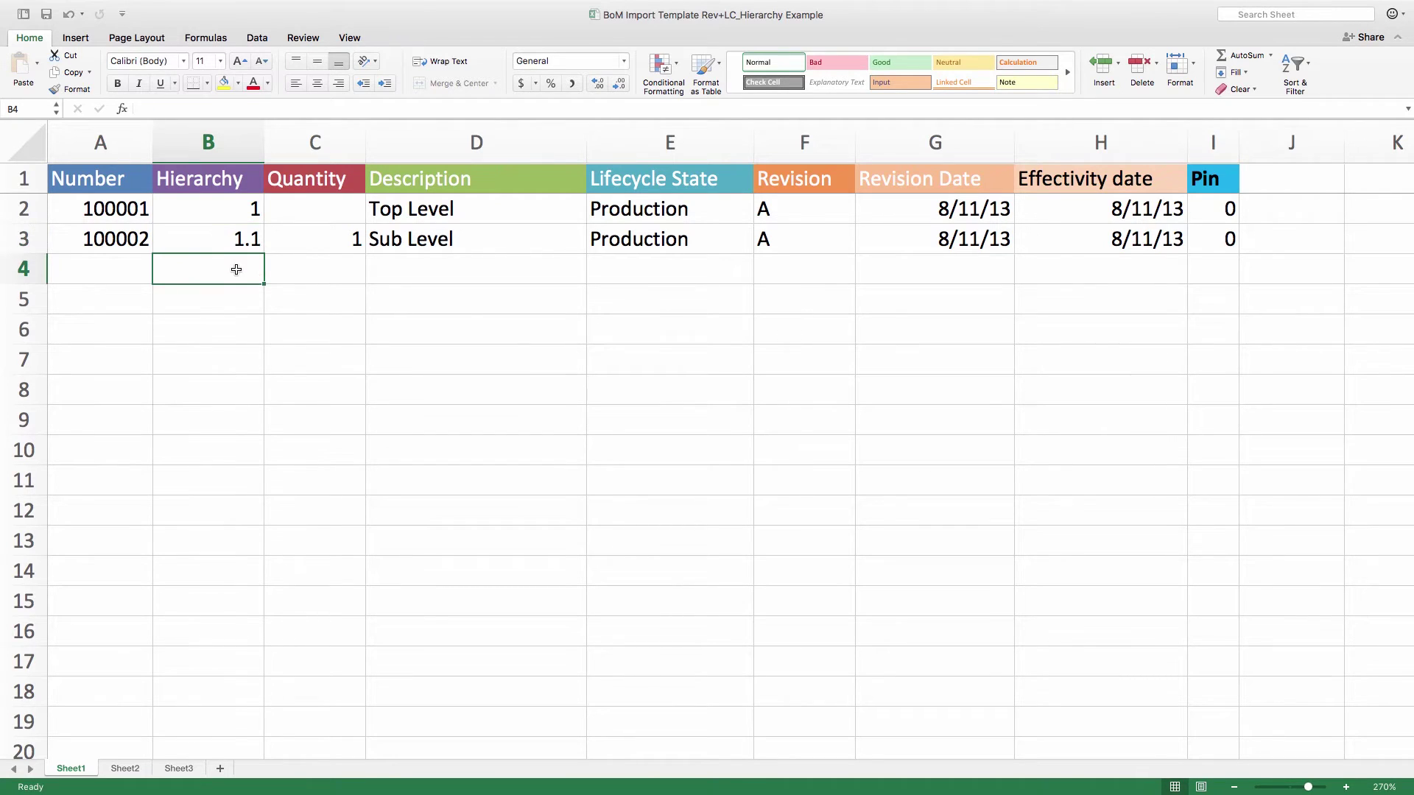
click(452, 267)
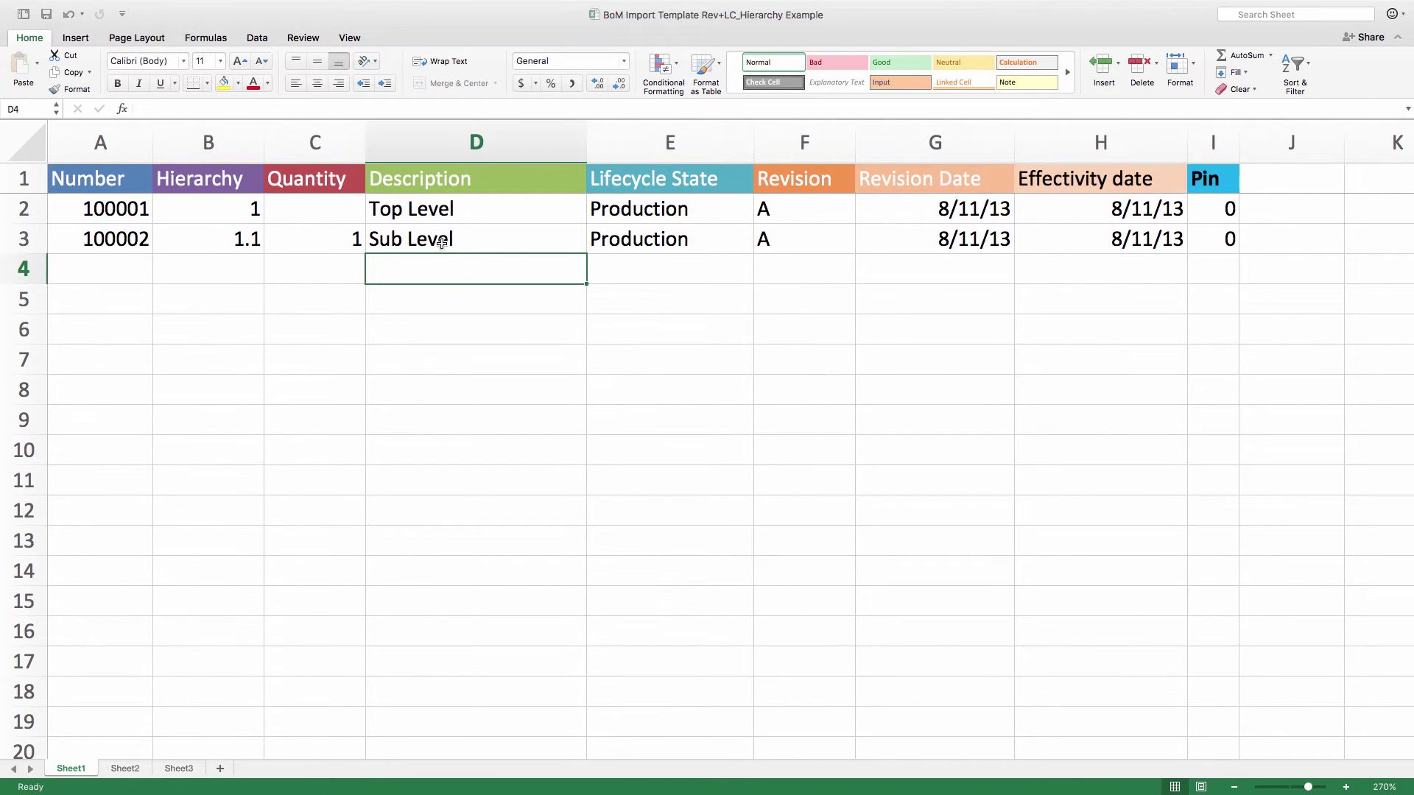
click(238, 264)
text(1.1.1)
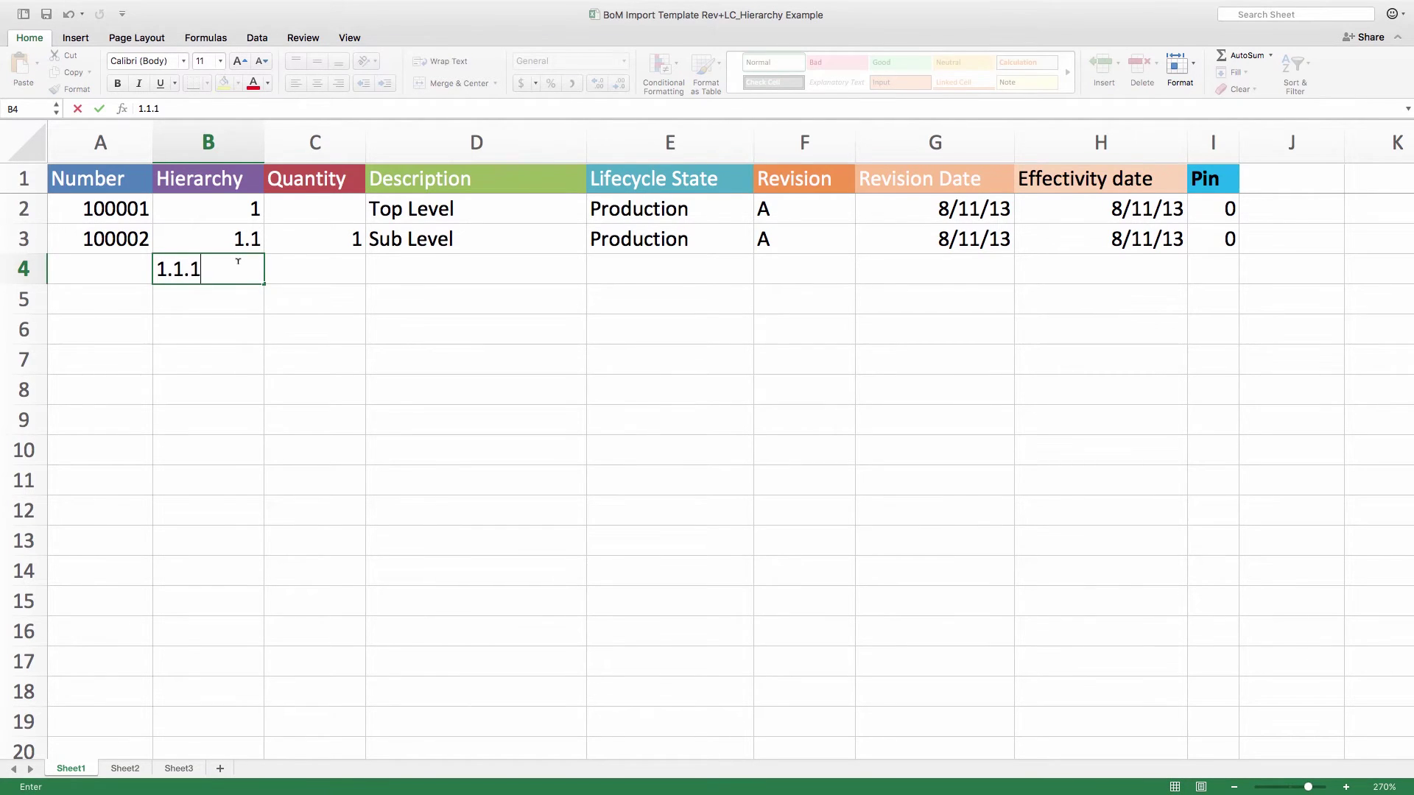
key(BackSpace)
key(BackSpace)
key(BackSpace)
key(BackSpace)
key(BackSpace)
- Paste the three component part rows into rows 4–6 of the Hierarchy sheet
click(376, 304)
scroll(305, 328, down, 1)
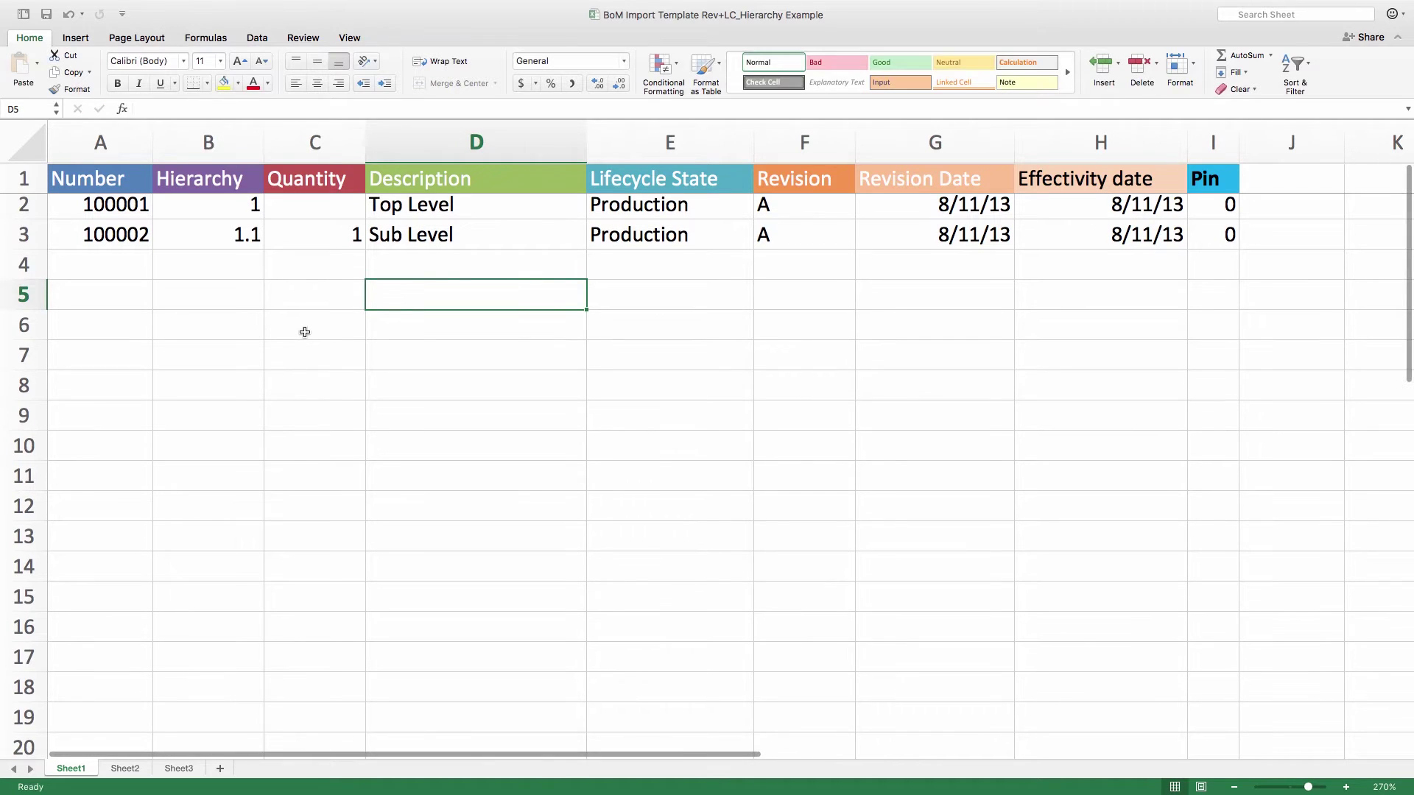
key(Home)
key(Up)
text(100003	1.1.1	4	Component Part1	Production	A	8/11/13	8/11/13	0 100004	1.1.2	4	Component Part2	Production	A	8/11/13	8/11/13	0 100005	1.1.3	1	Component Part3	Production	A	8/11/13	8/11/13	0)
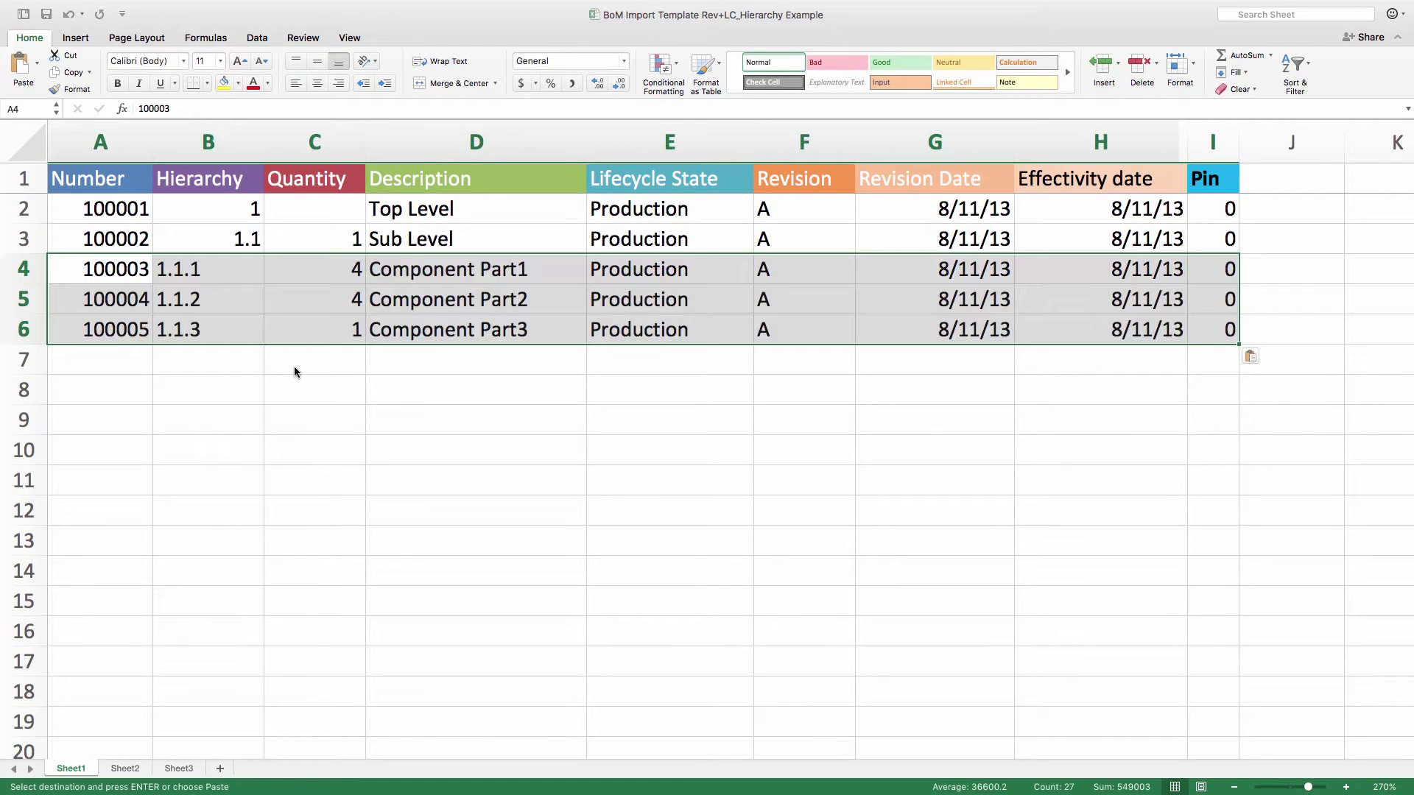
- Check the pasted hierarchy values 1.1.1, 1.1.2 and 1.1.3 in B4–B6
click(239, 298)
click(230, 280)
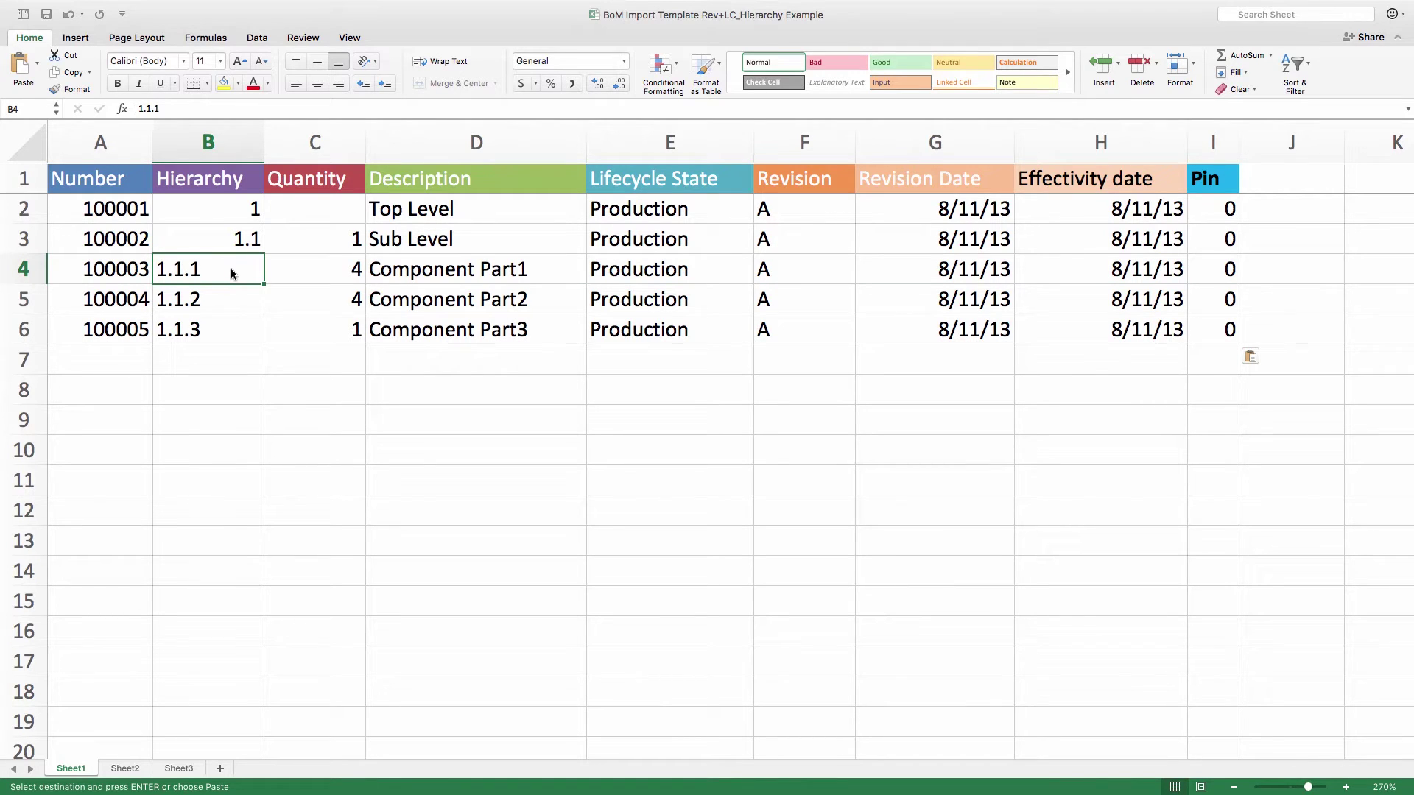
click(225, 303)
click(206, 329)
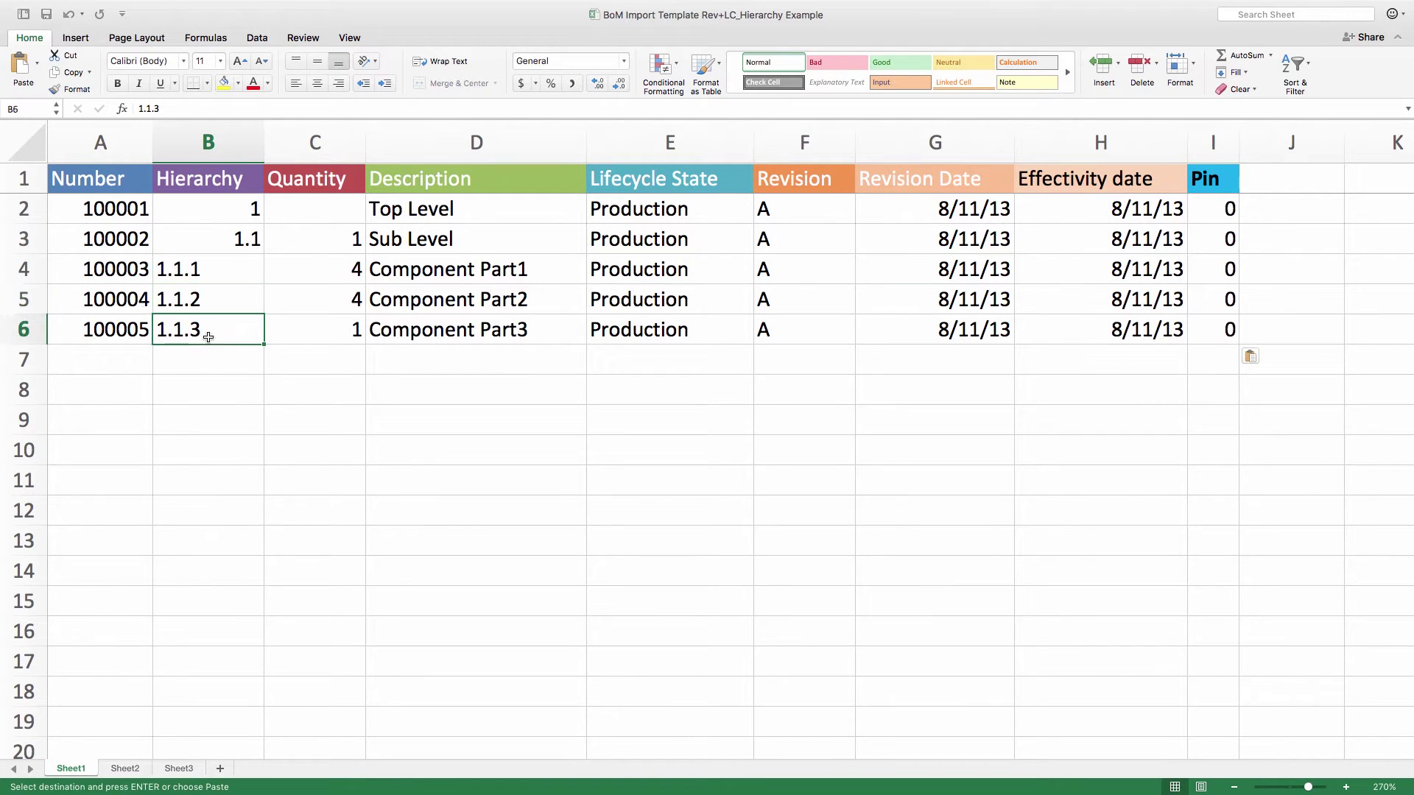
click(199, 365)
click(192, 273)
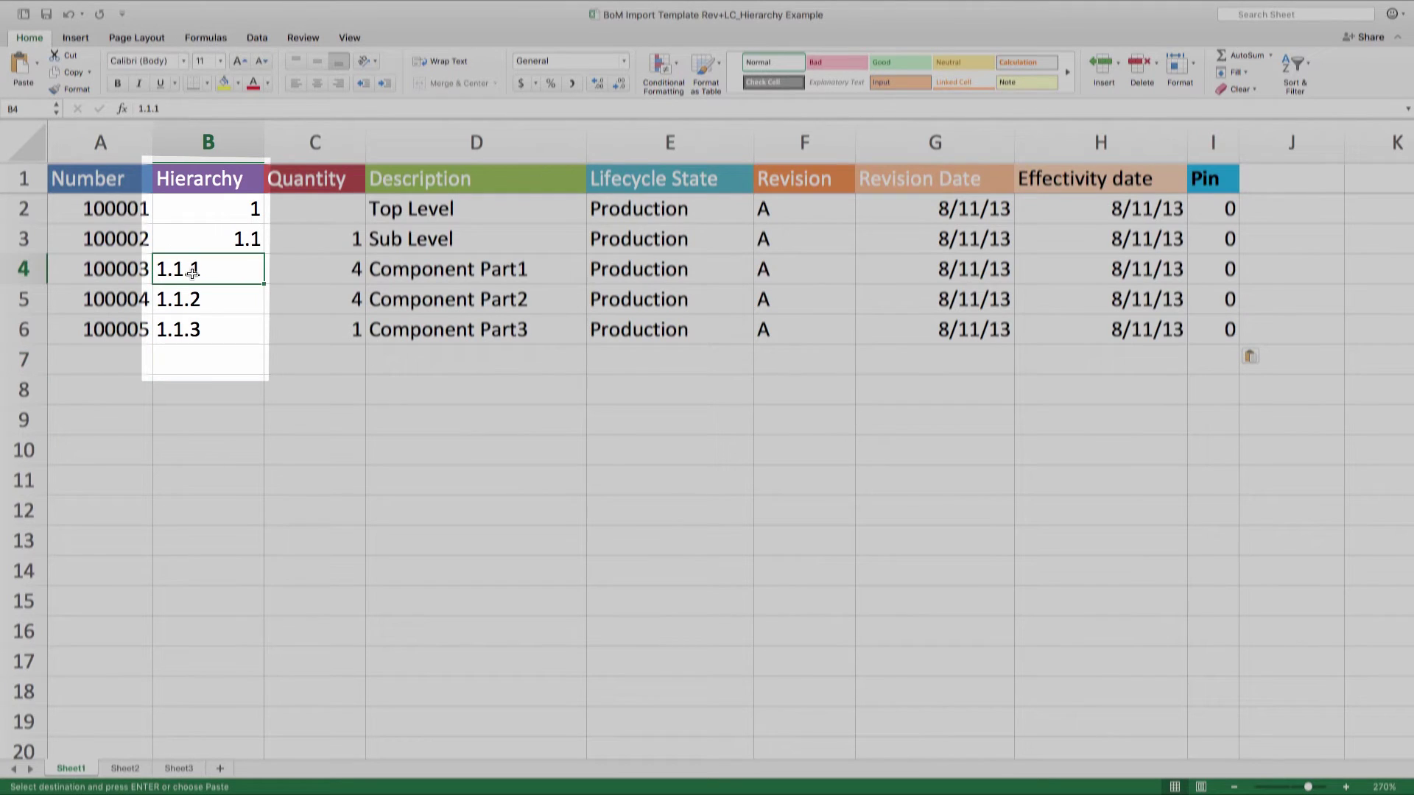
click(297, 366)
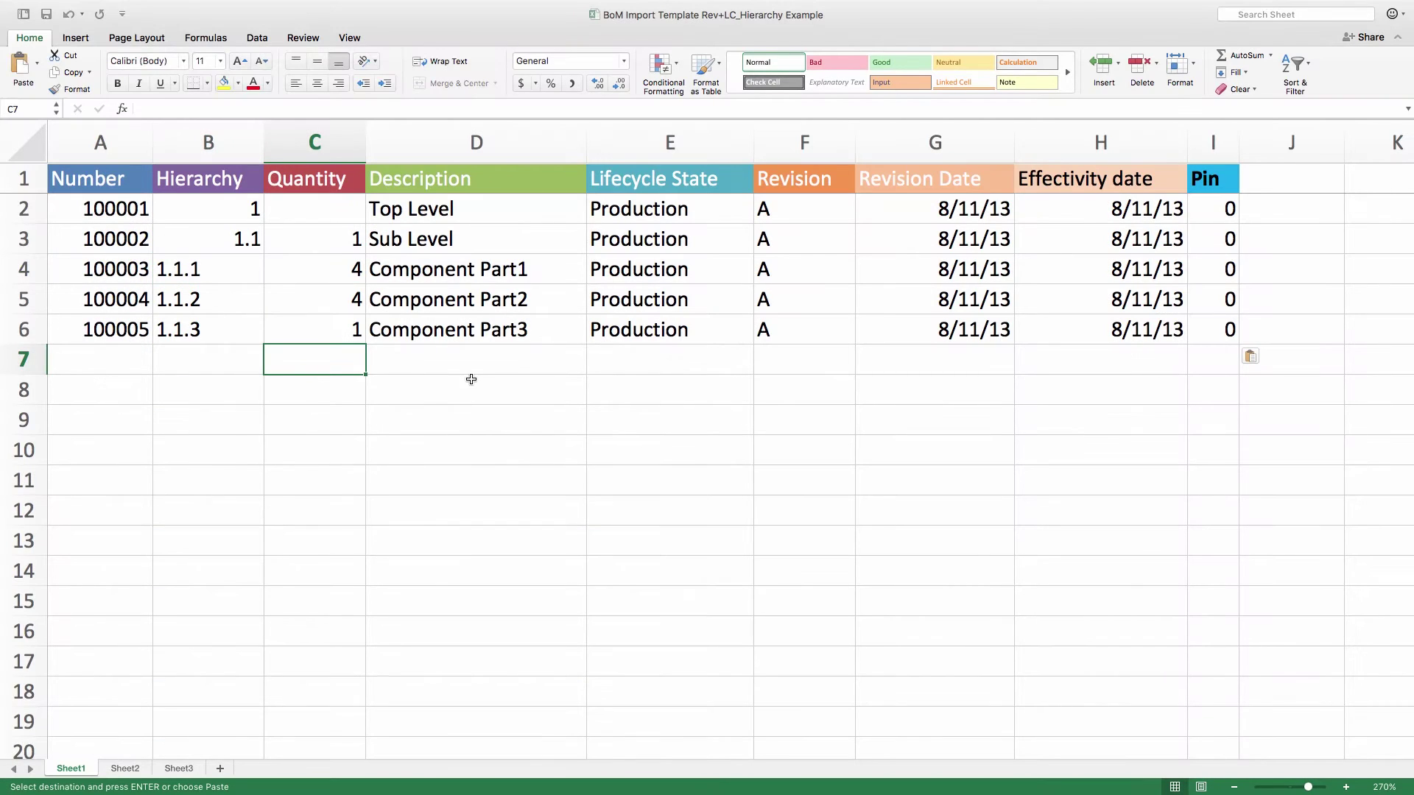
- Enter hierarchy 1.2.1 for row 7 under the Sub Level parent
click(415, 239)
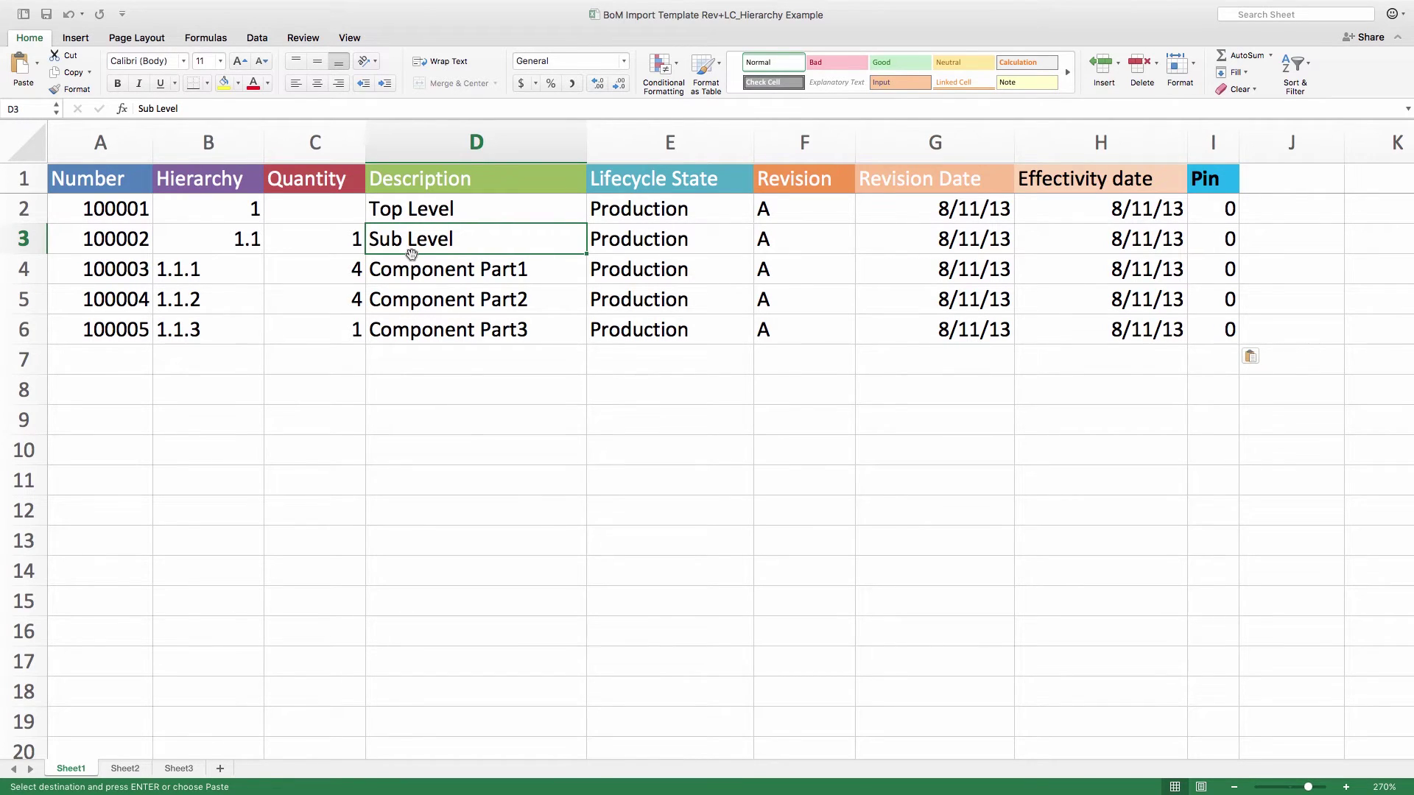
click(179, 356)
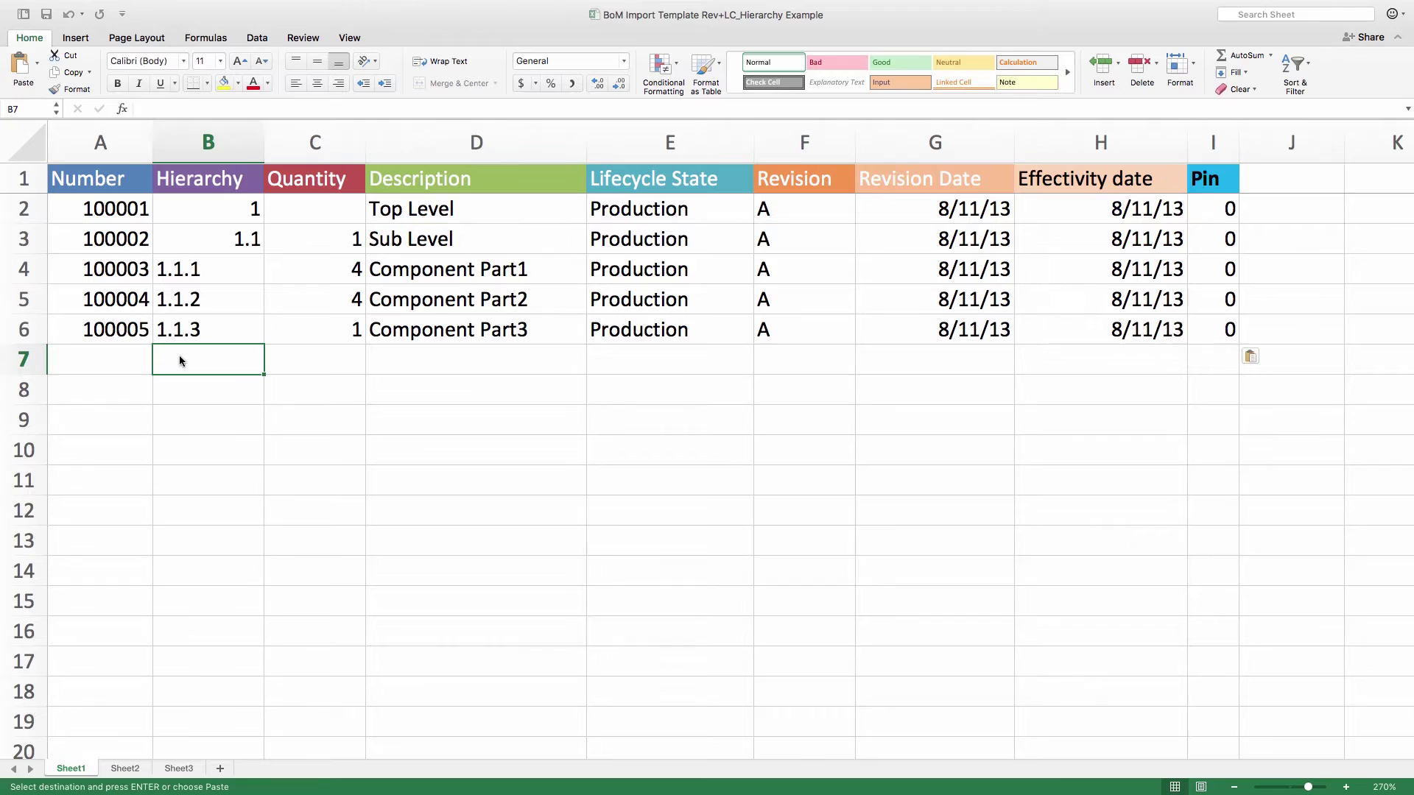
text(1.2.1)
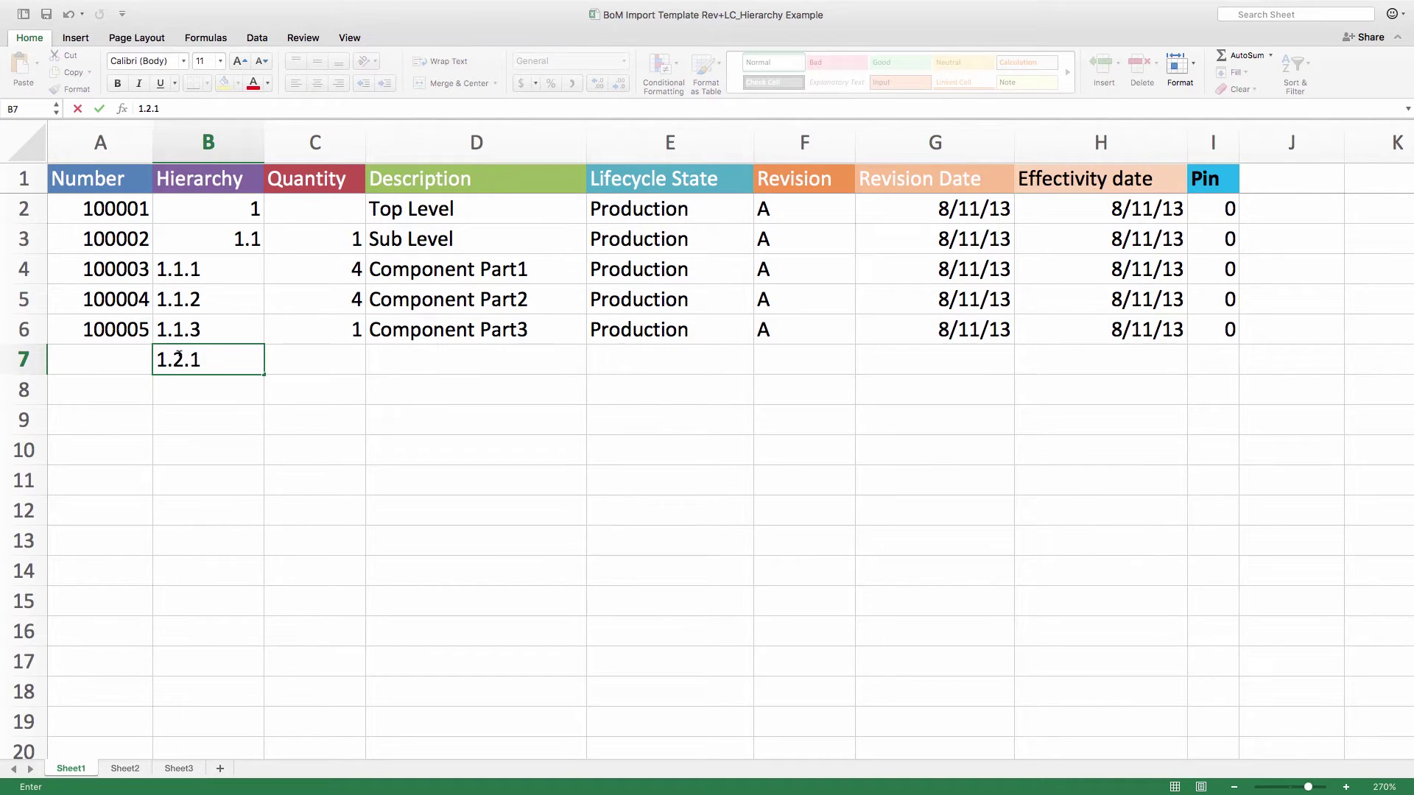
click(420, 358)
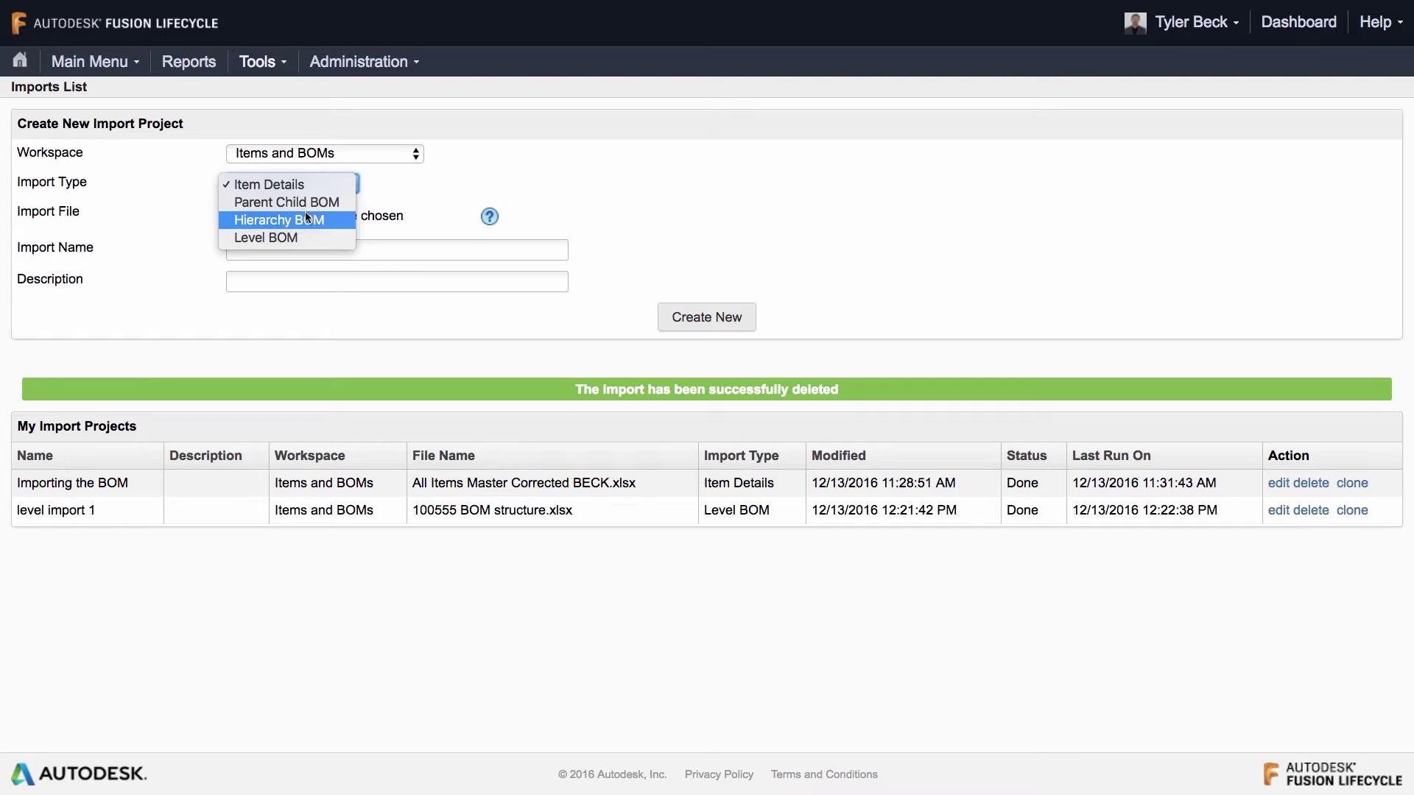
- Set the import type to Hierarchy BOM and attach the Bill of Materials Import spreadsheet
click(305, 212)
click(305, 216)
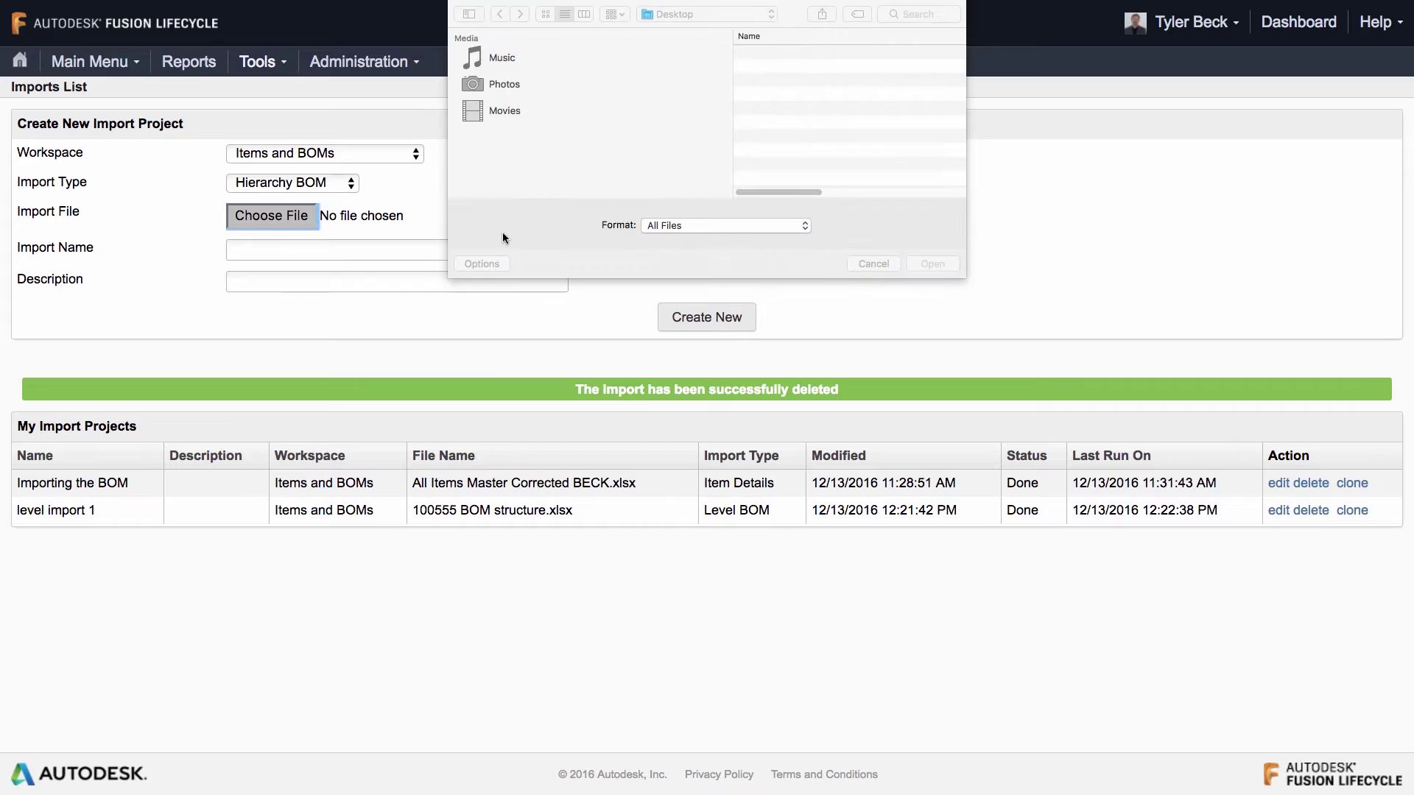
double_click(775, 53)
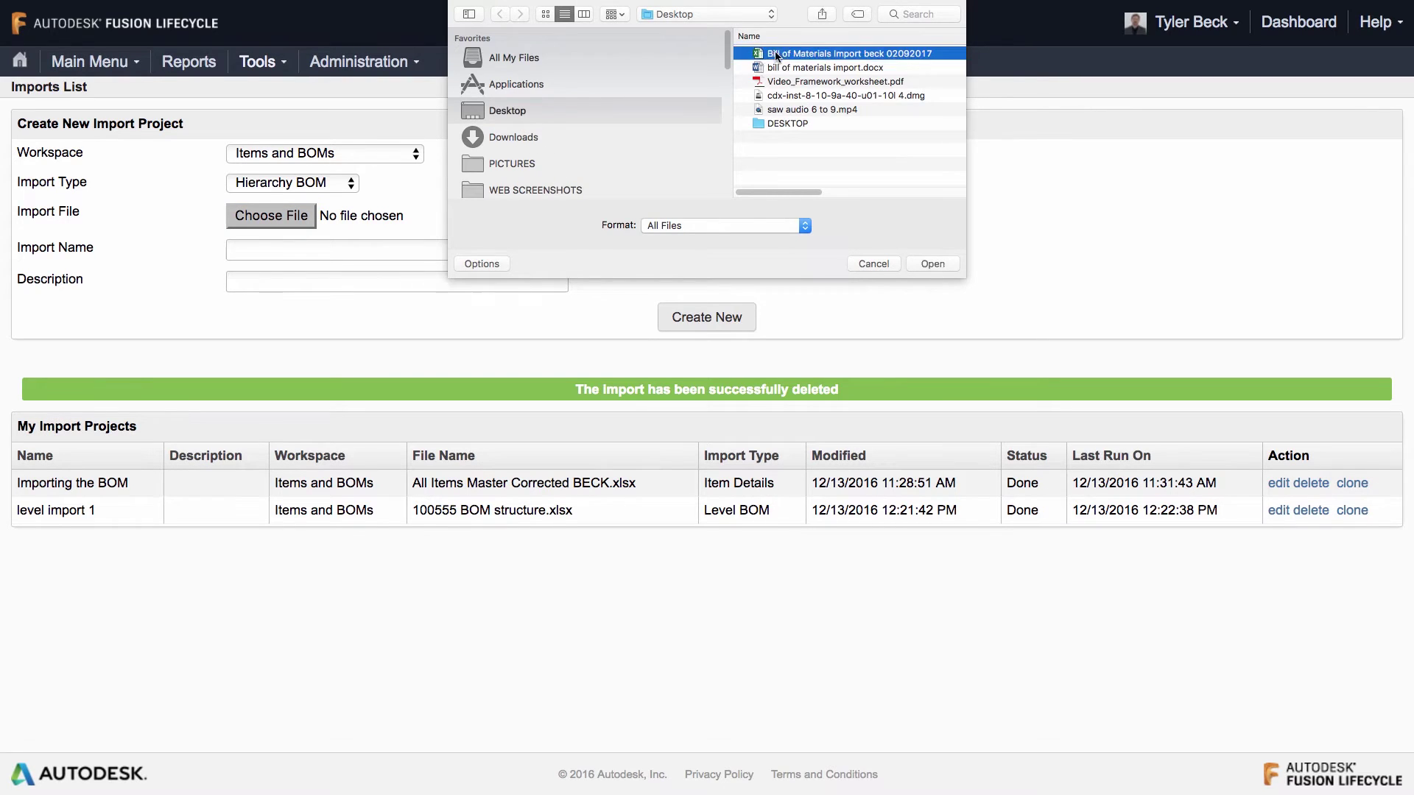
- Fill in the import name and a description ending 'Hierarchy 02092017'
click(312, 243)
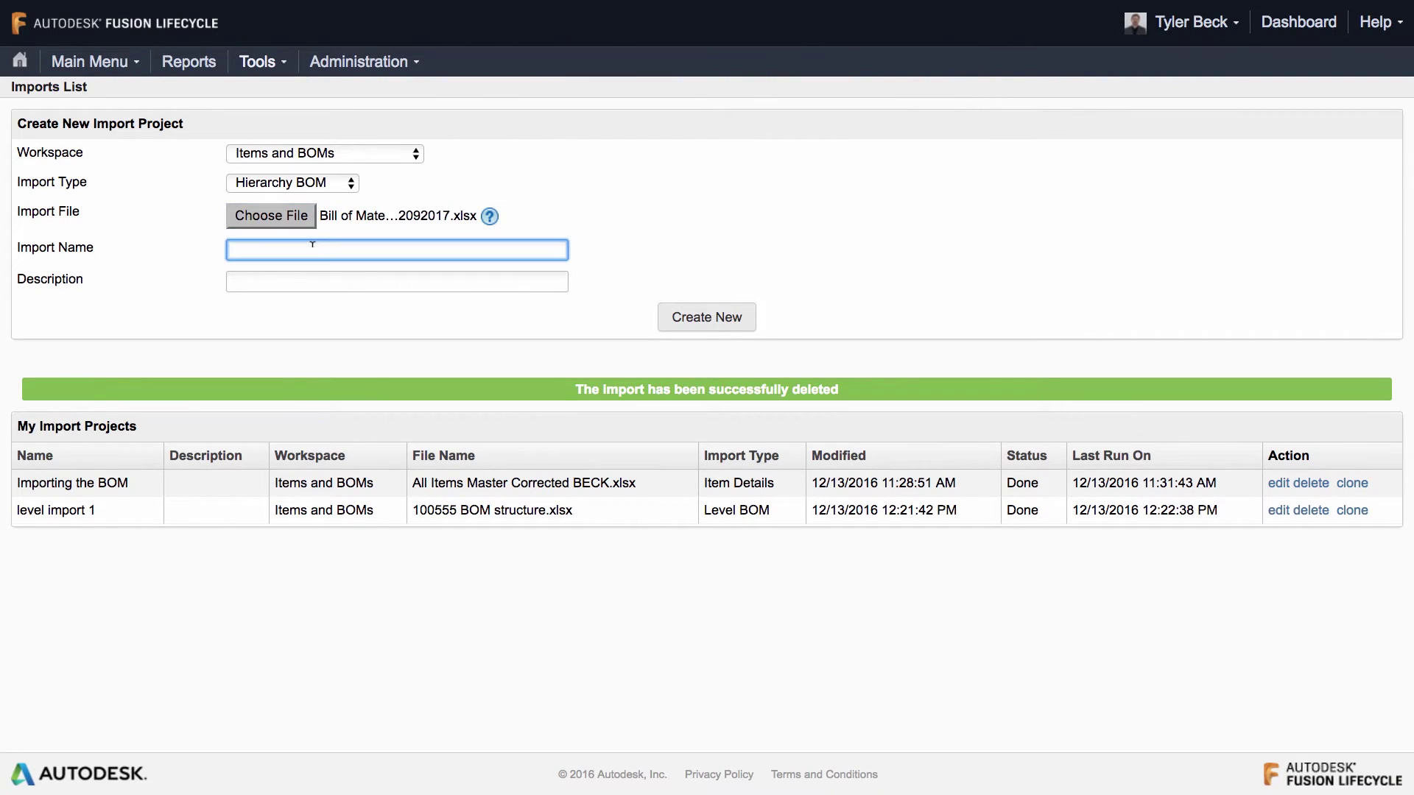
text(Beck)
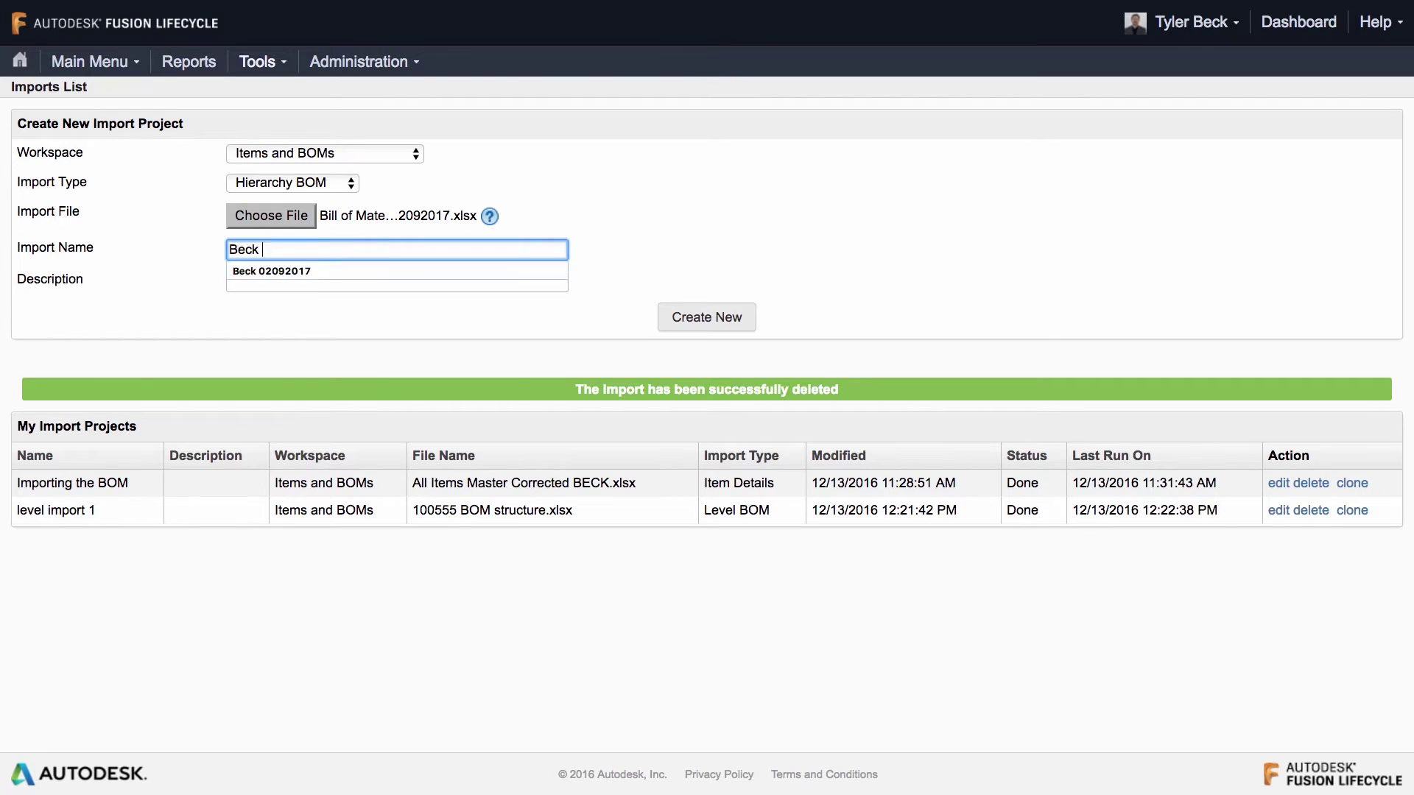
key(Down)
key(Return)
key(Tab)
text(Beck Hierarchy 02092017)
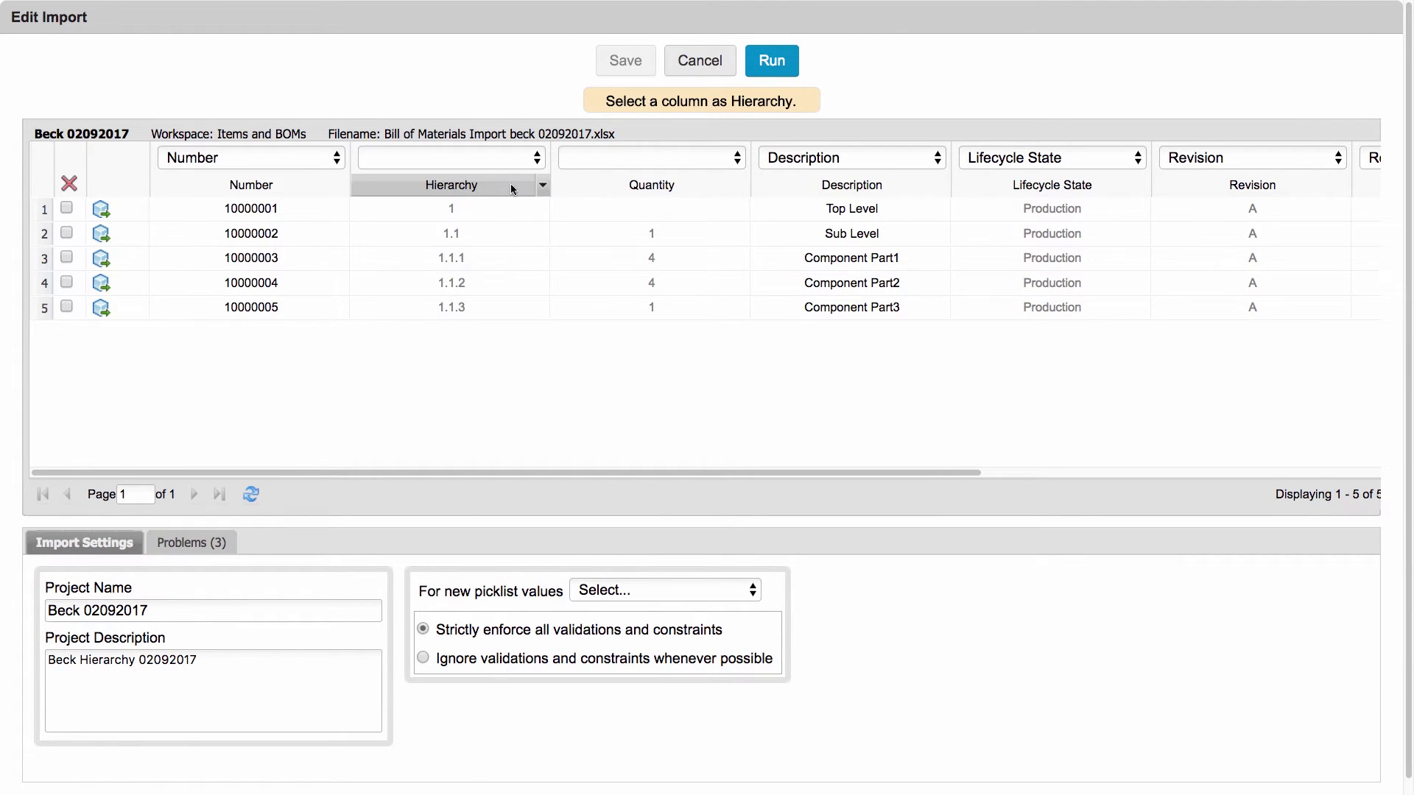
- Make Hierarchy the BOM hierarchy key and map the quantity column to the Quantity field
click(543, 185)
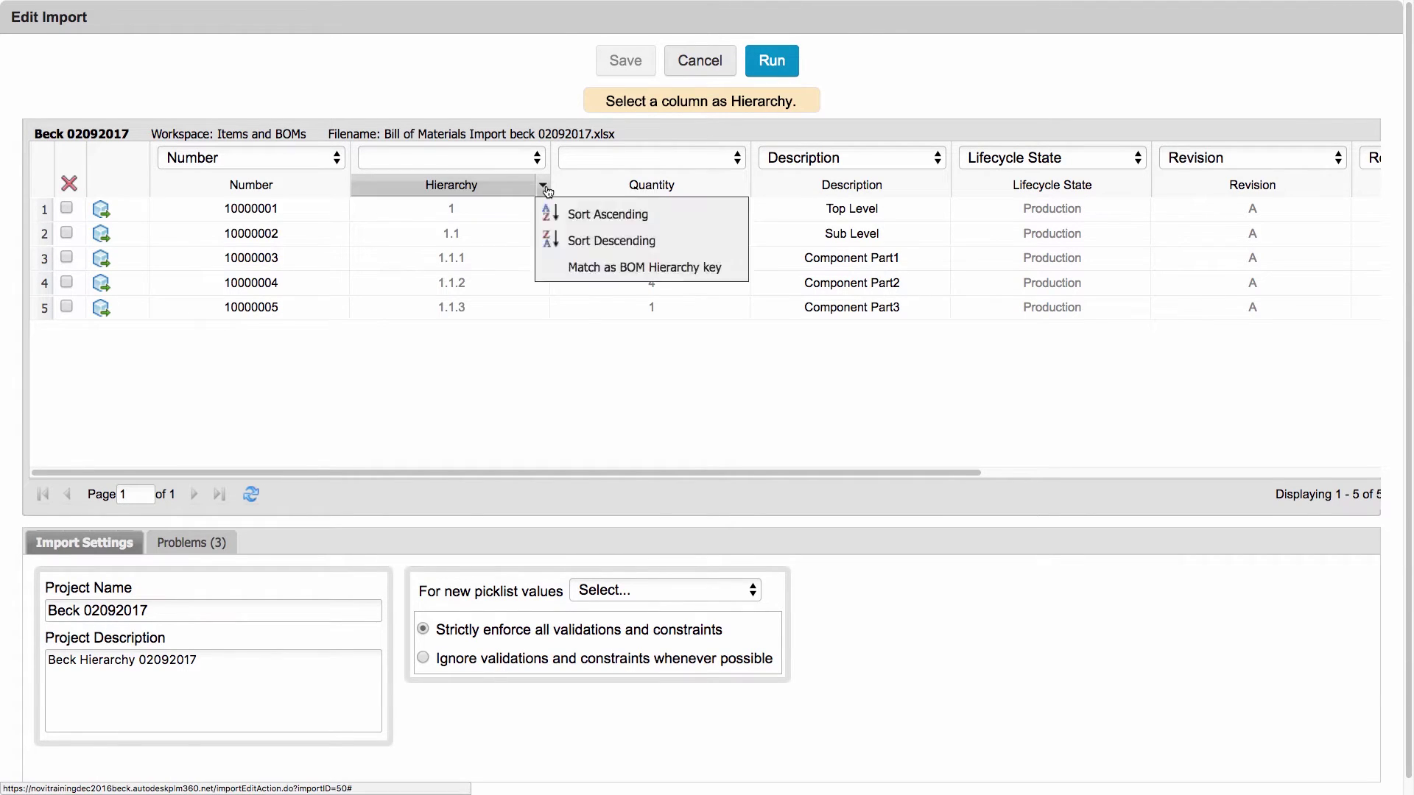
click(578, 268)
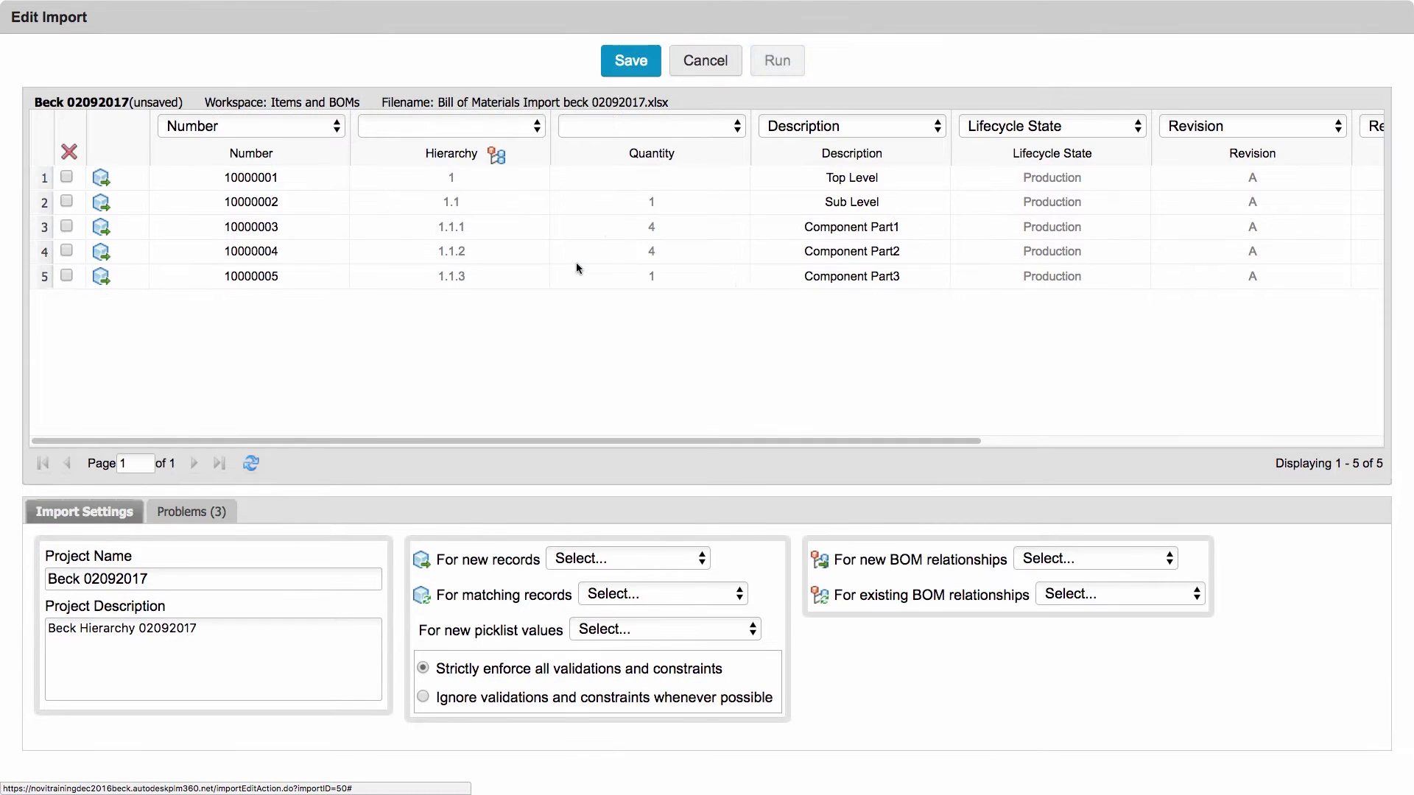
click(739, 127)
scroll(643, 580, down, 10)
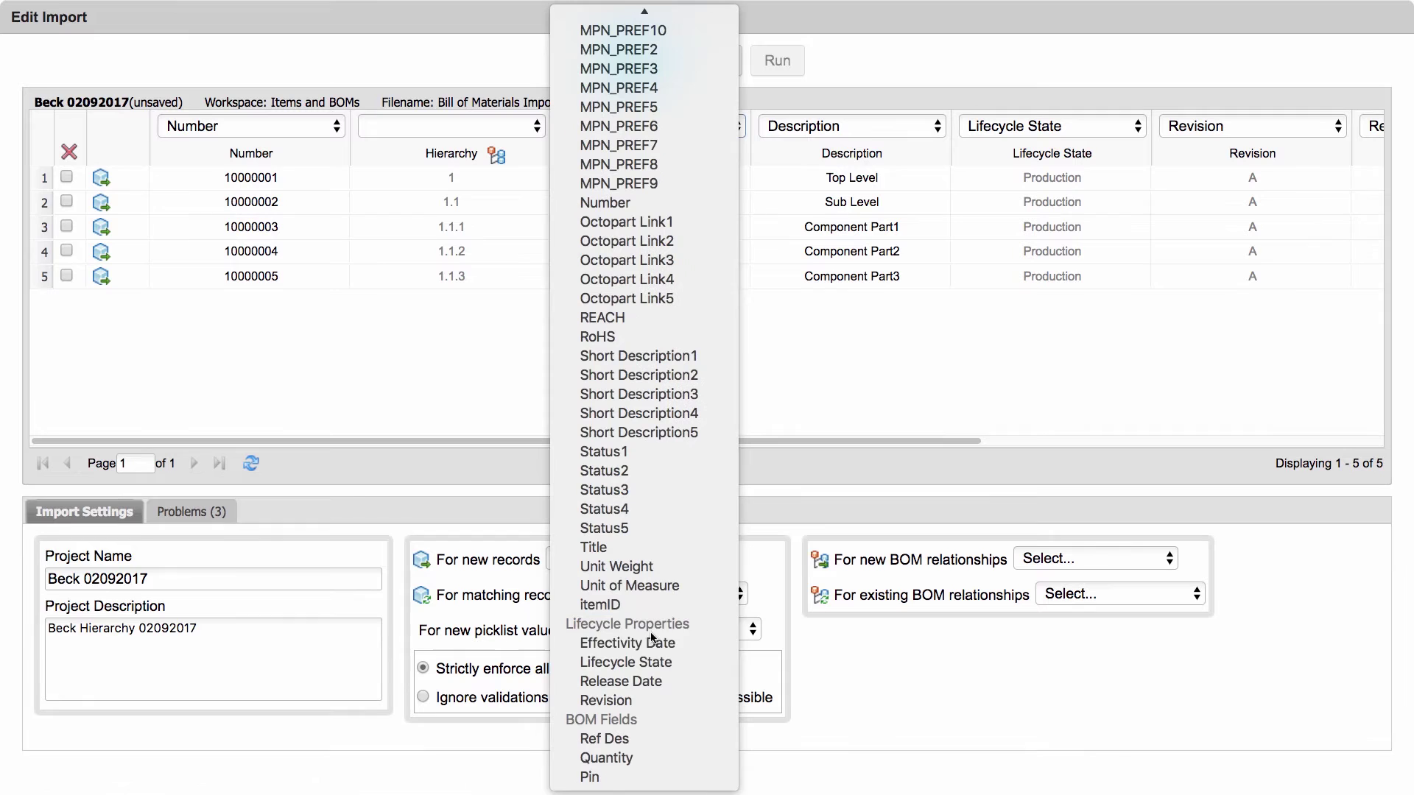
click(643, 759)
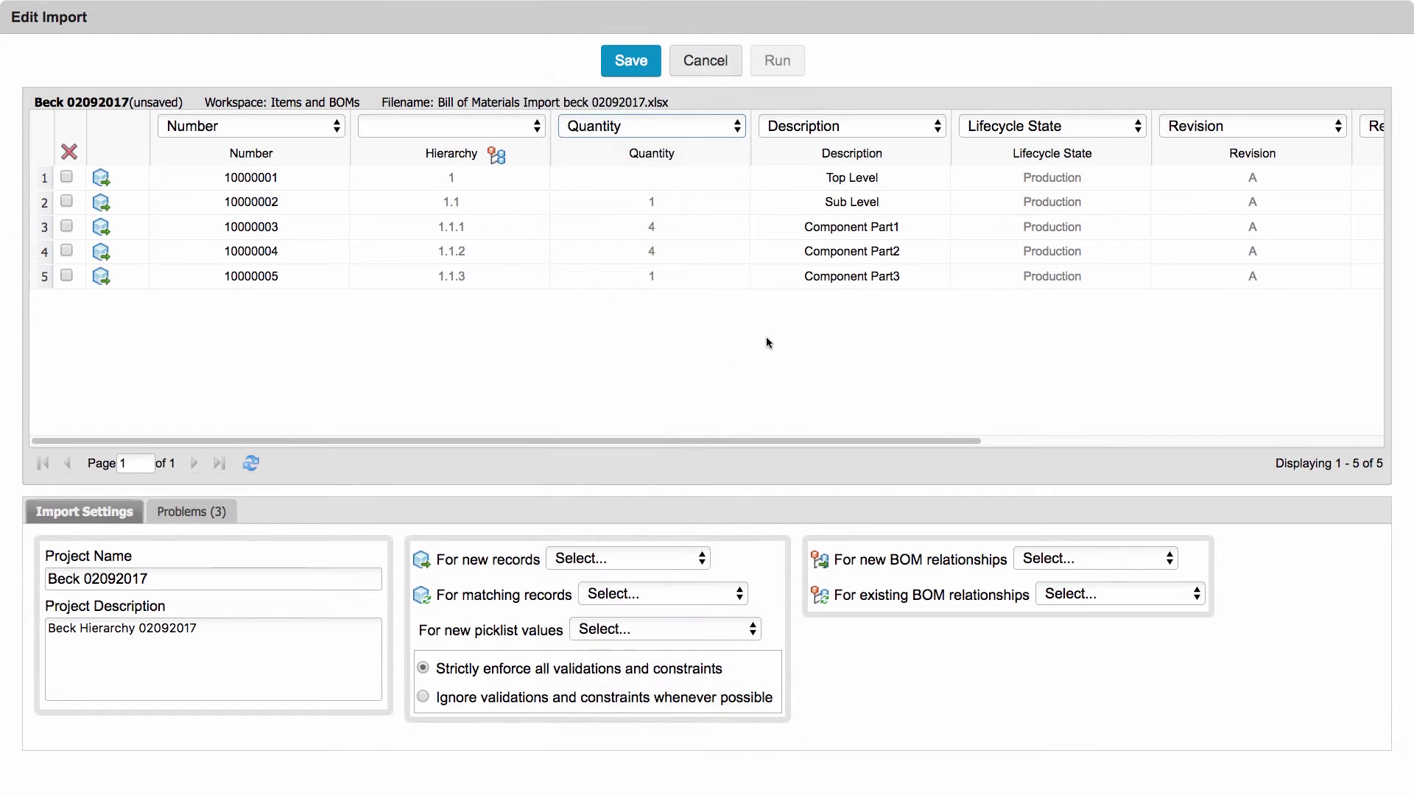
drag(783, 439, 669, 448)
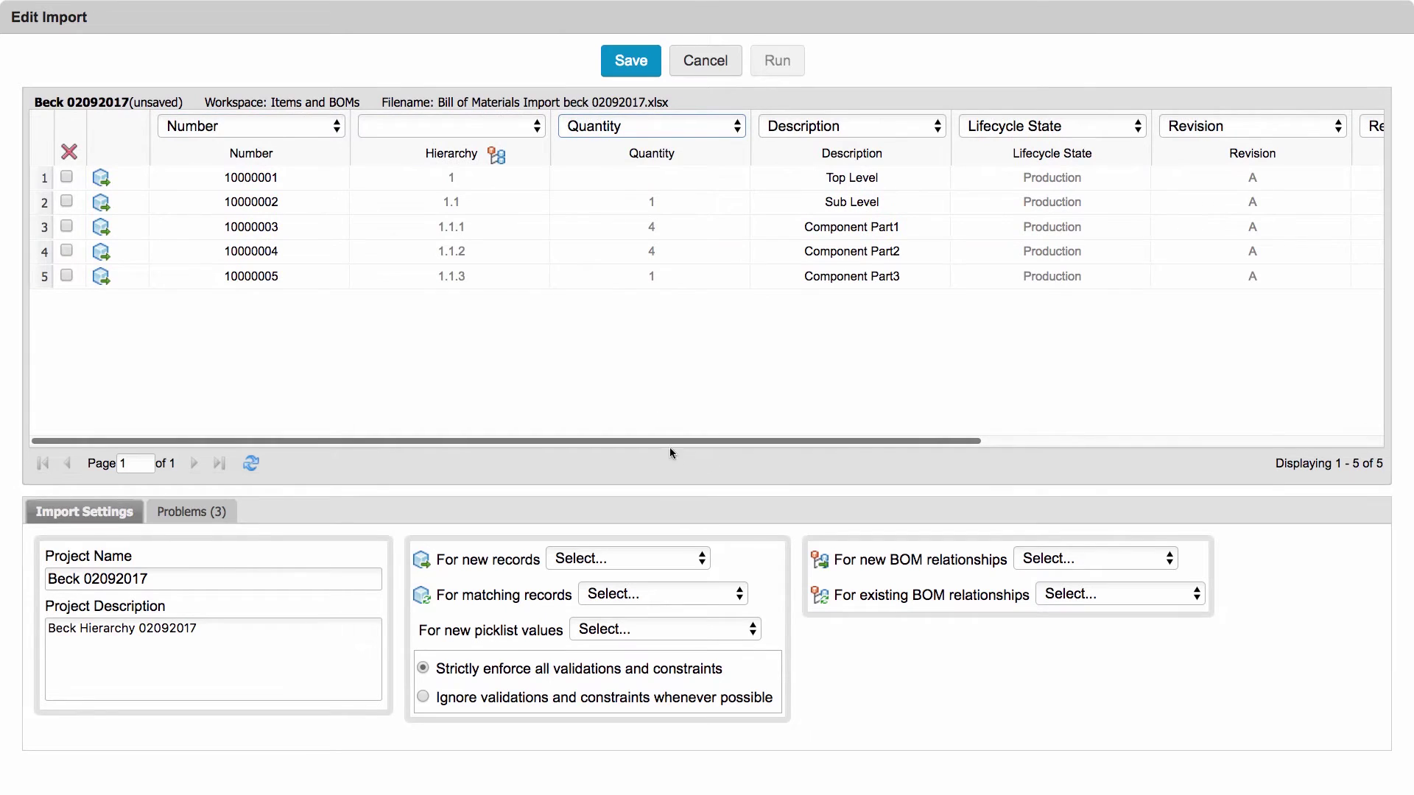
- Save the mapping; set new records to Add, matching records to Update, picklist values to Add
click(621, 63)
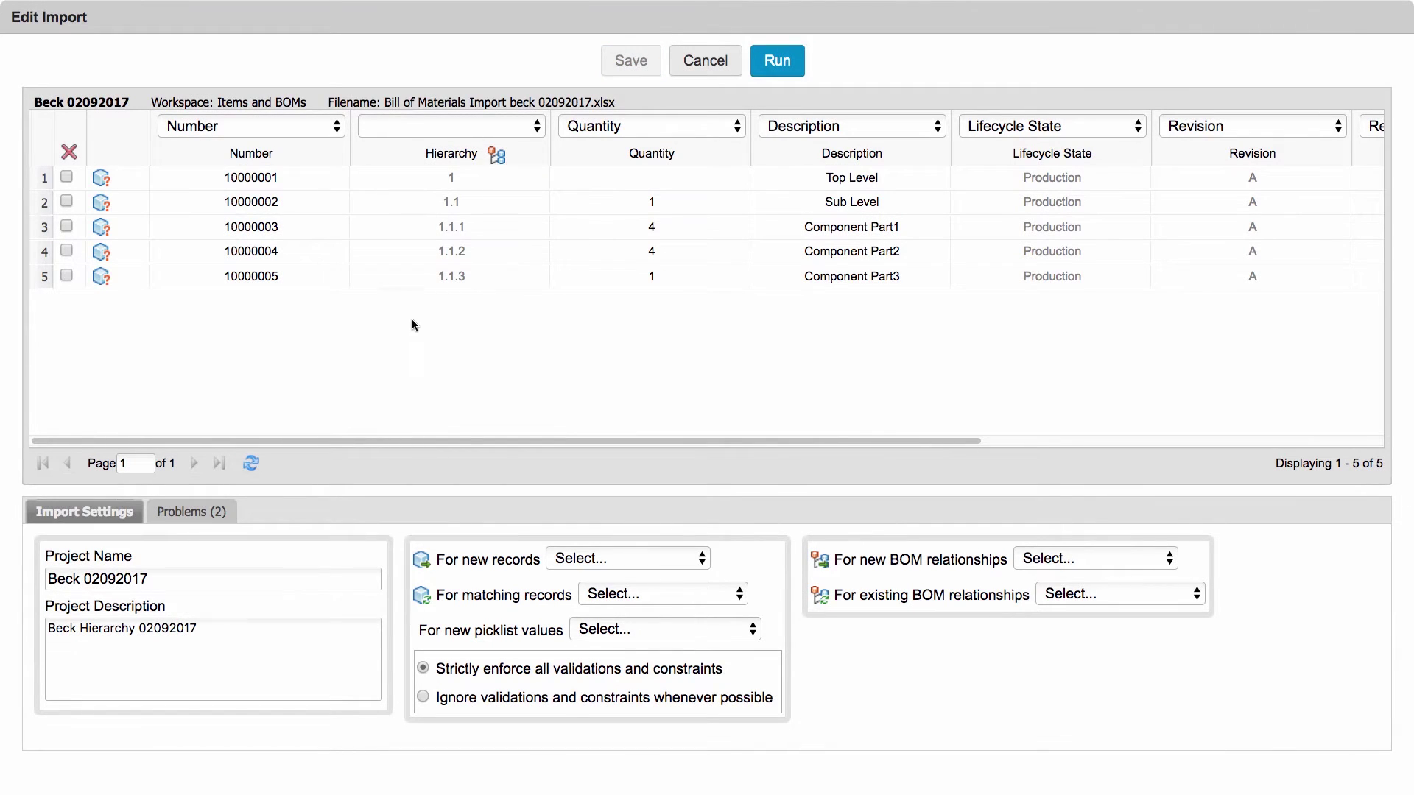
click(646, 549)
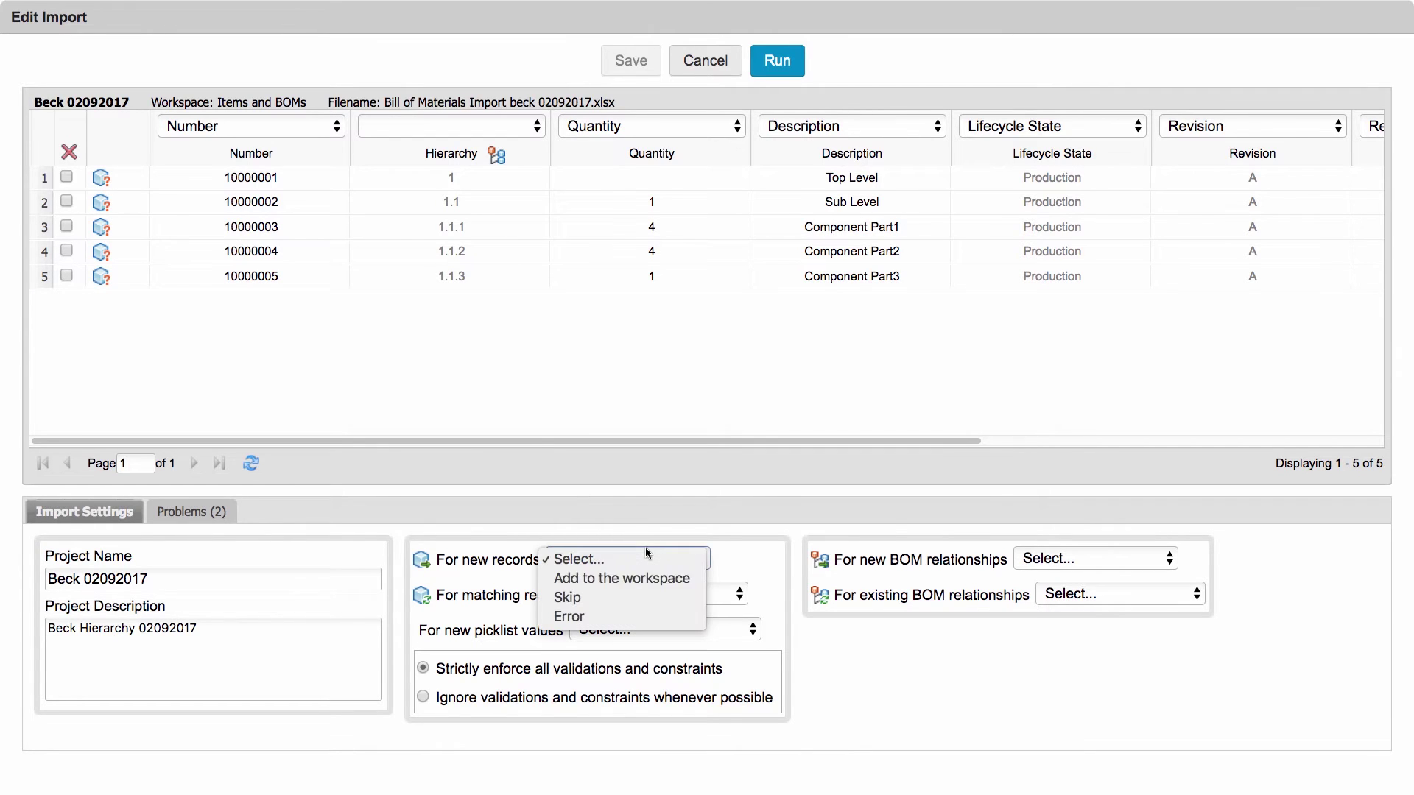
click(662, 577)
click(674, 593)
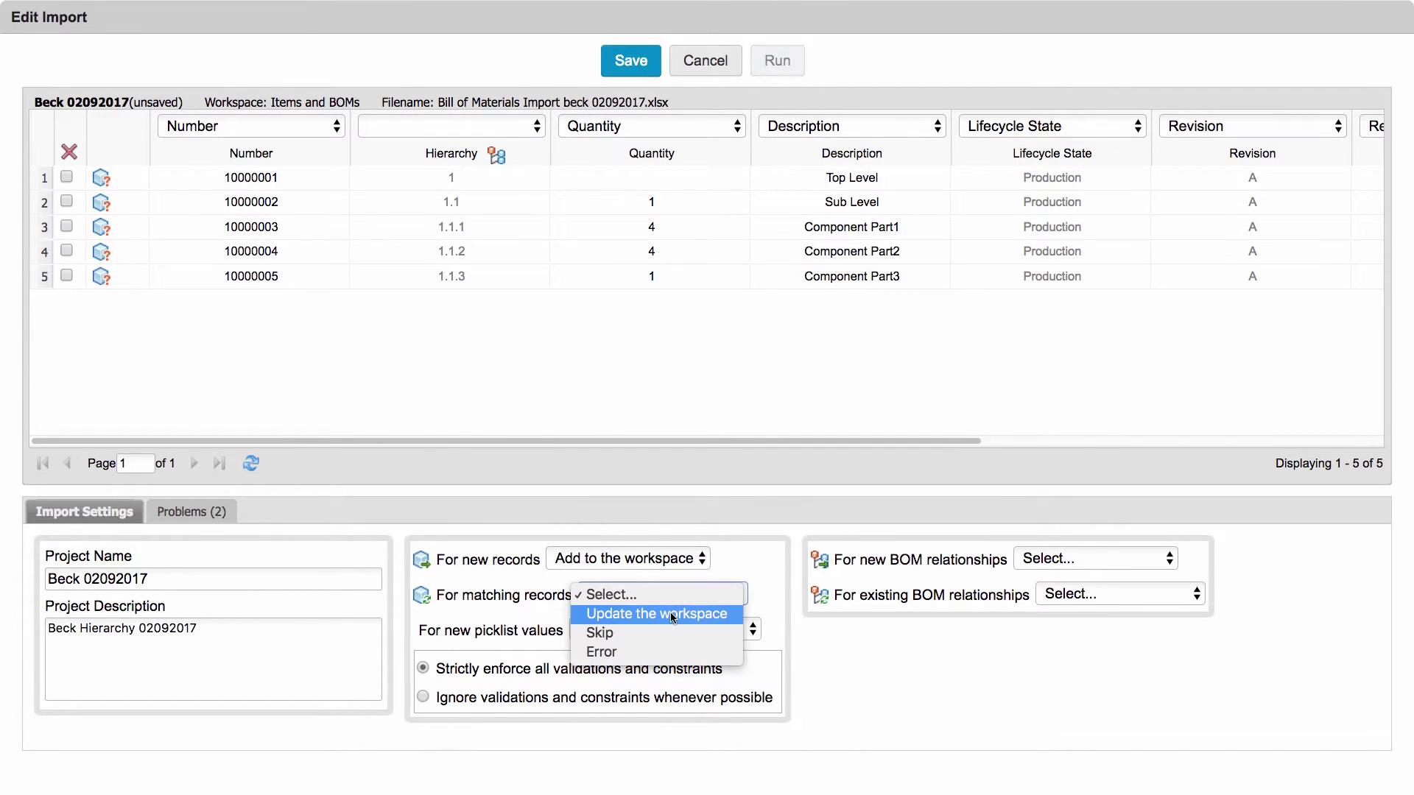
click(674, 614)
click(688, 630)
click(687, 650)
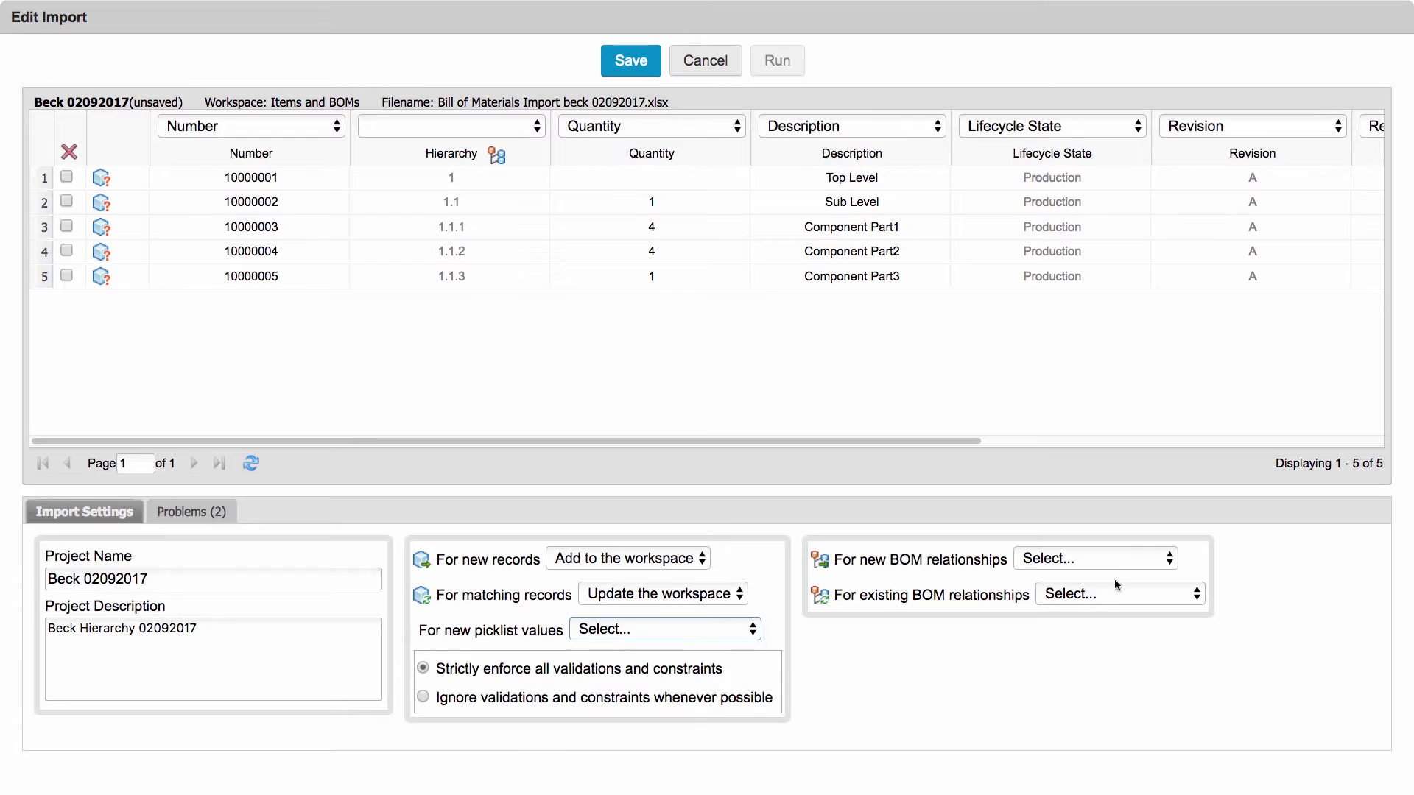
- Set new BOM relationships to Add and existing ones to Update, then save
click(1095, 558)
click(1101, 575)
click(1107, 593)
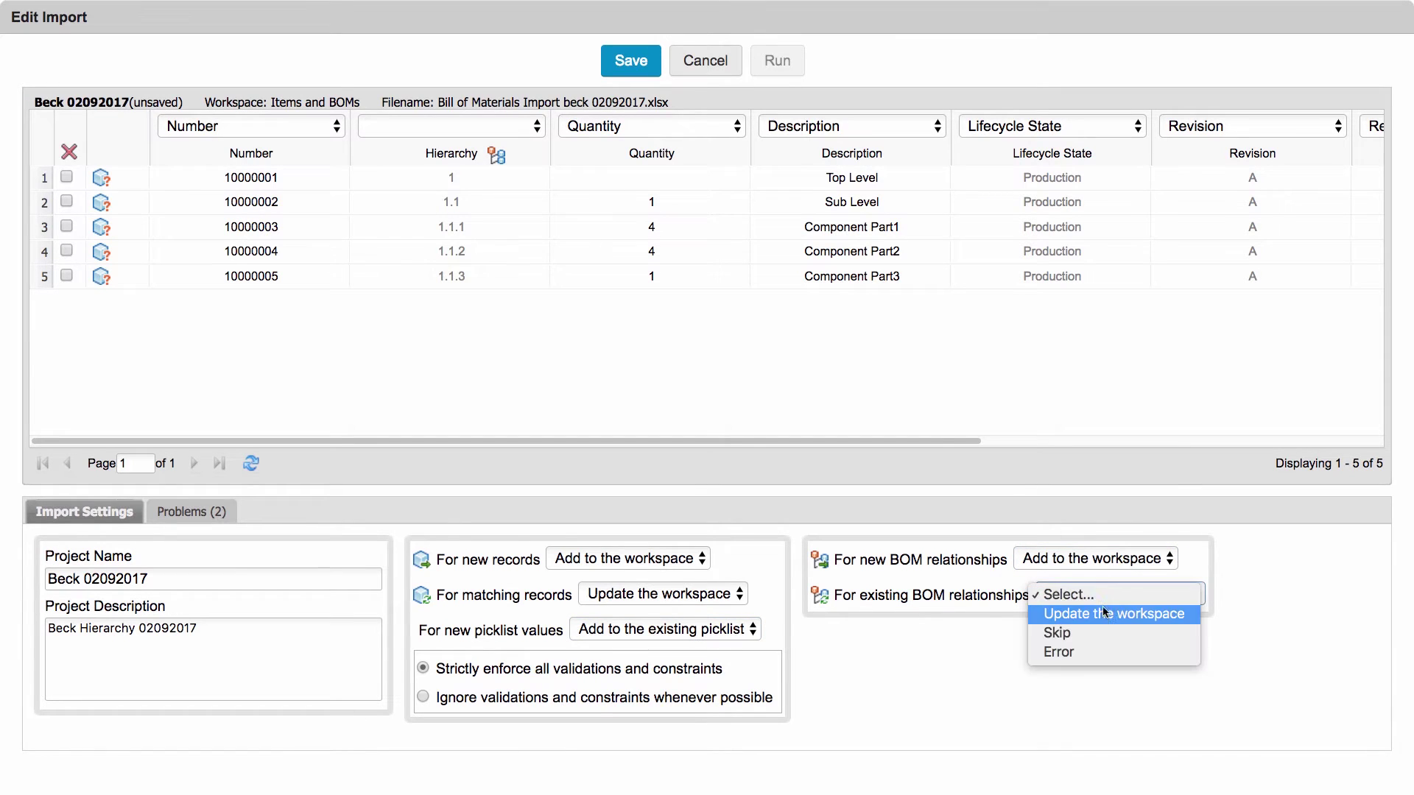
click(1106, 616)
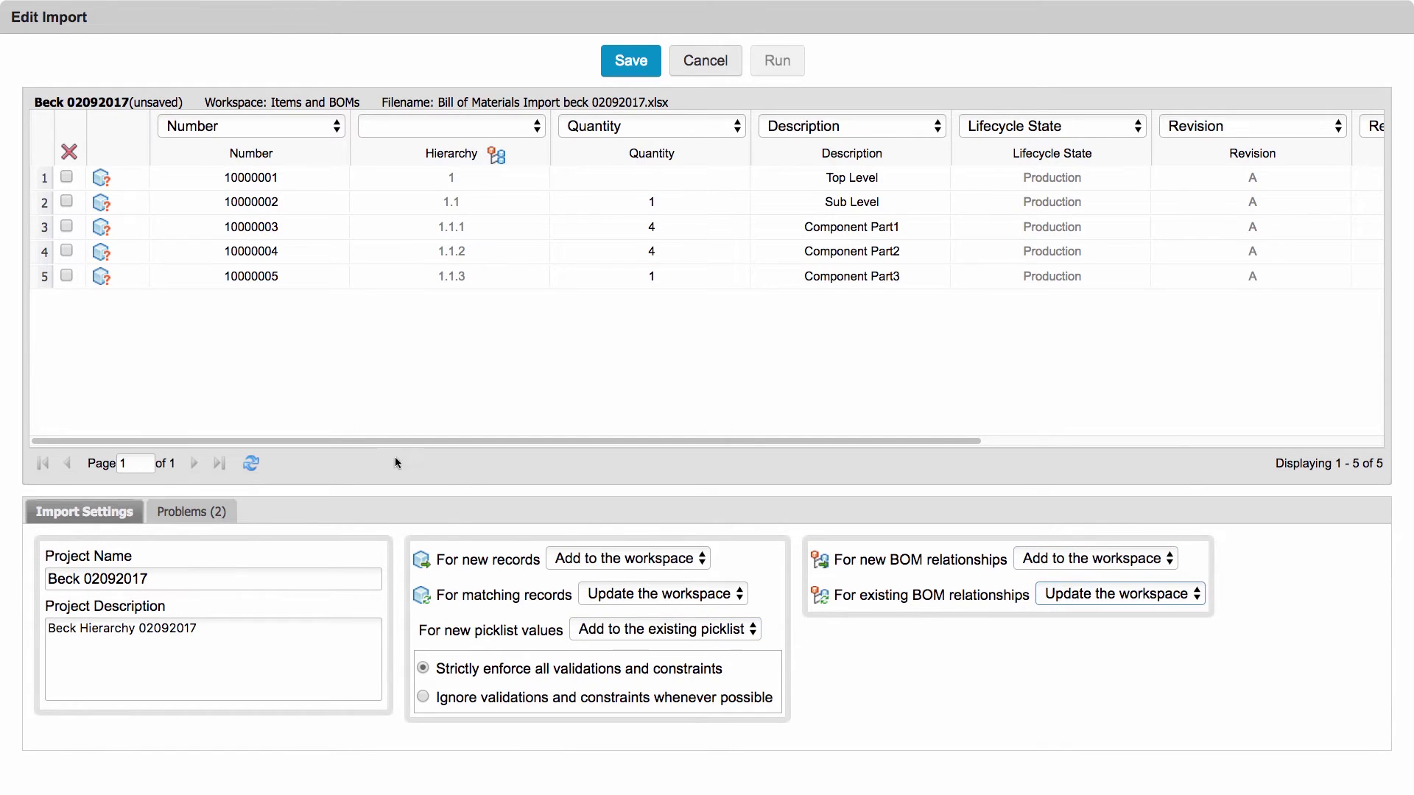
click(616, 65)
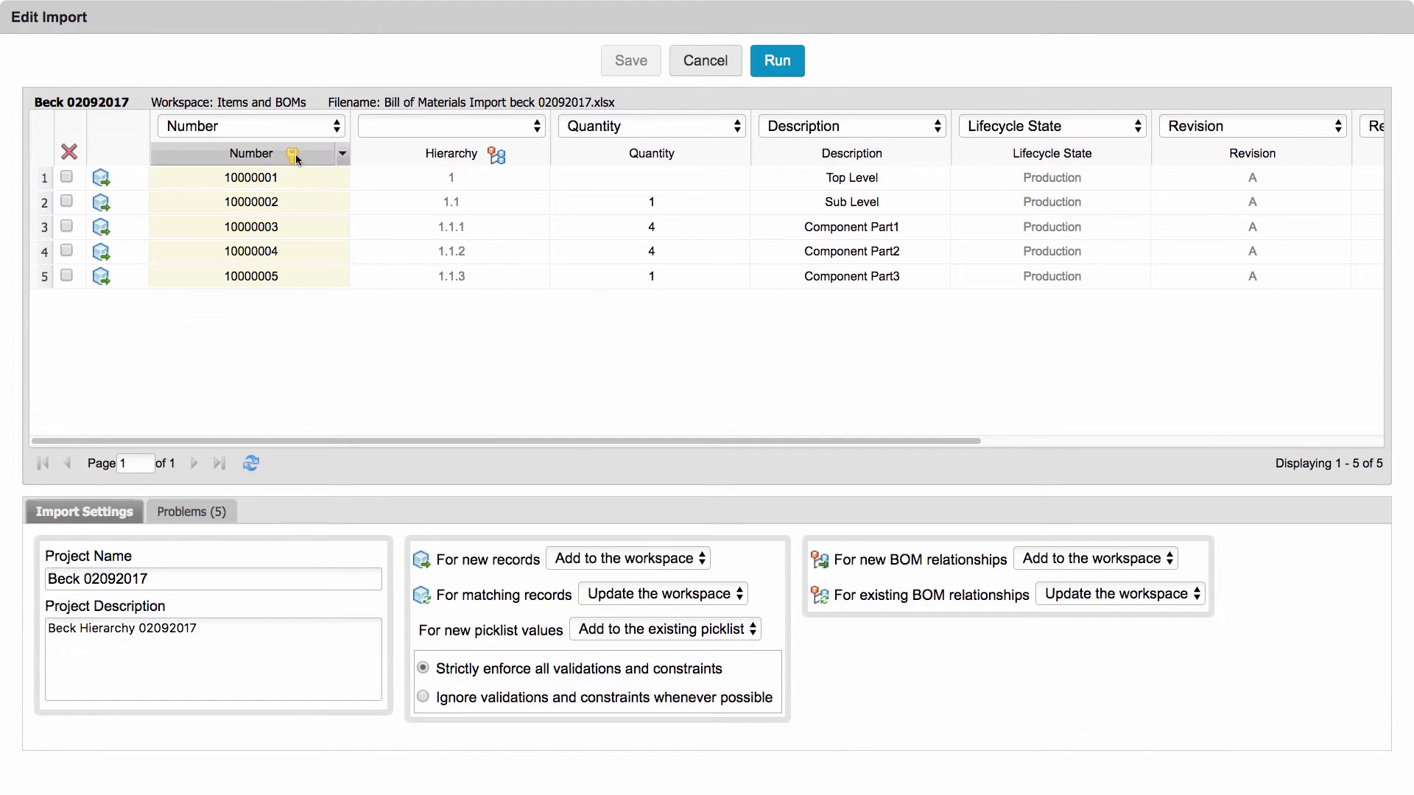
- Review the five warnings in the Problems list and run the five-row hierarchy BOM import
click(345, 155)
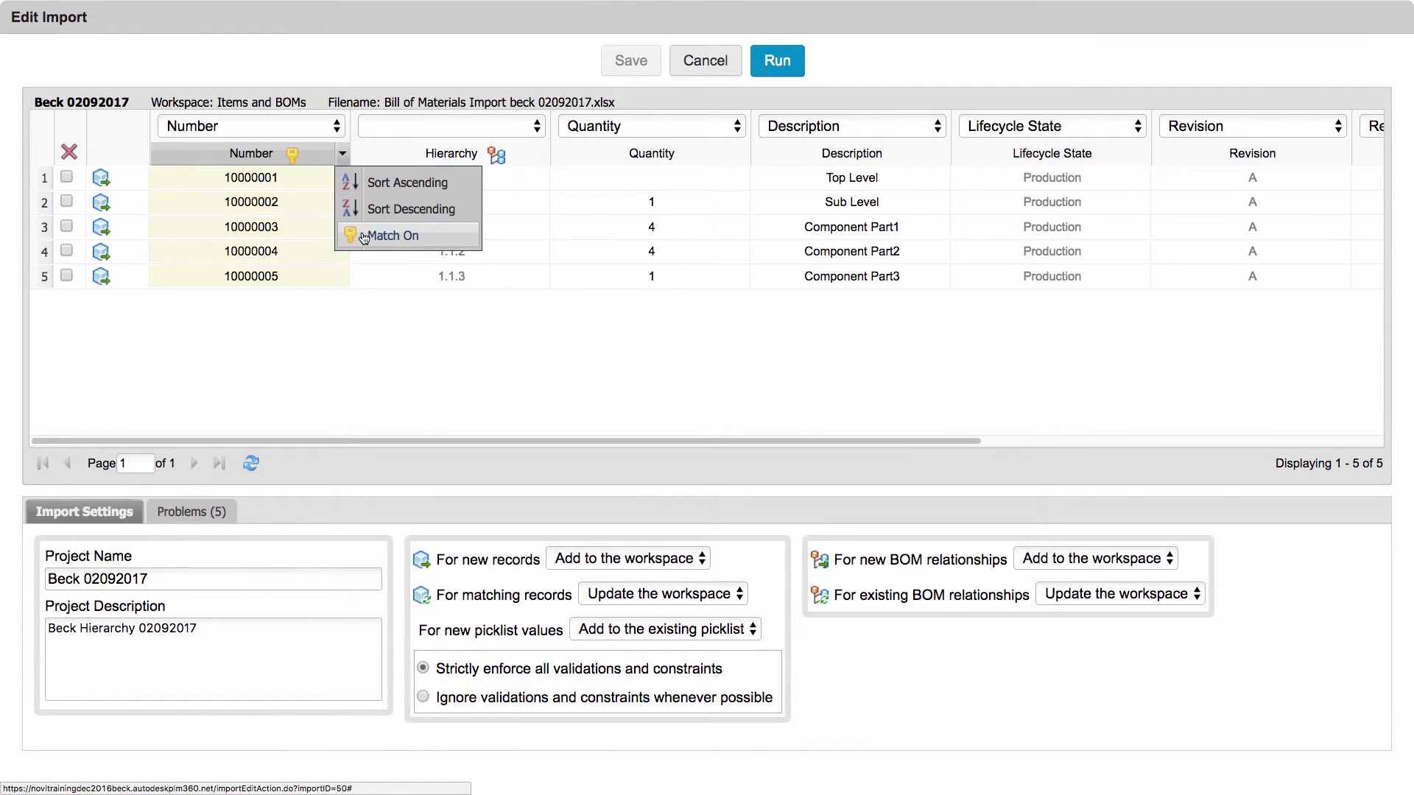
click(377, 349)
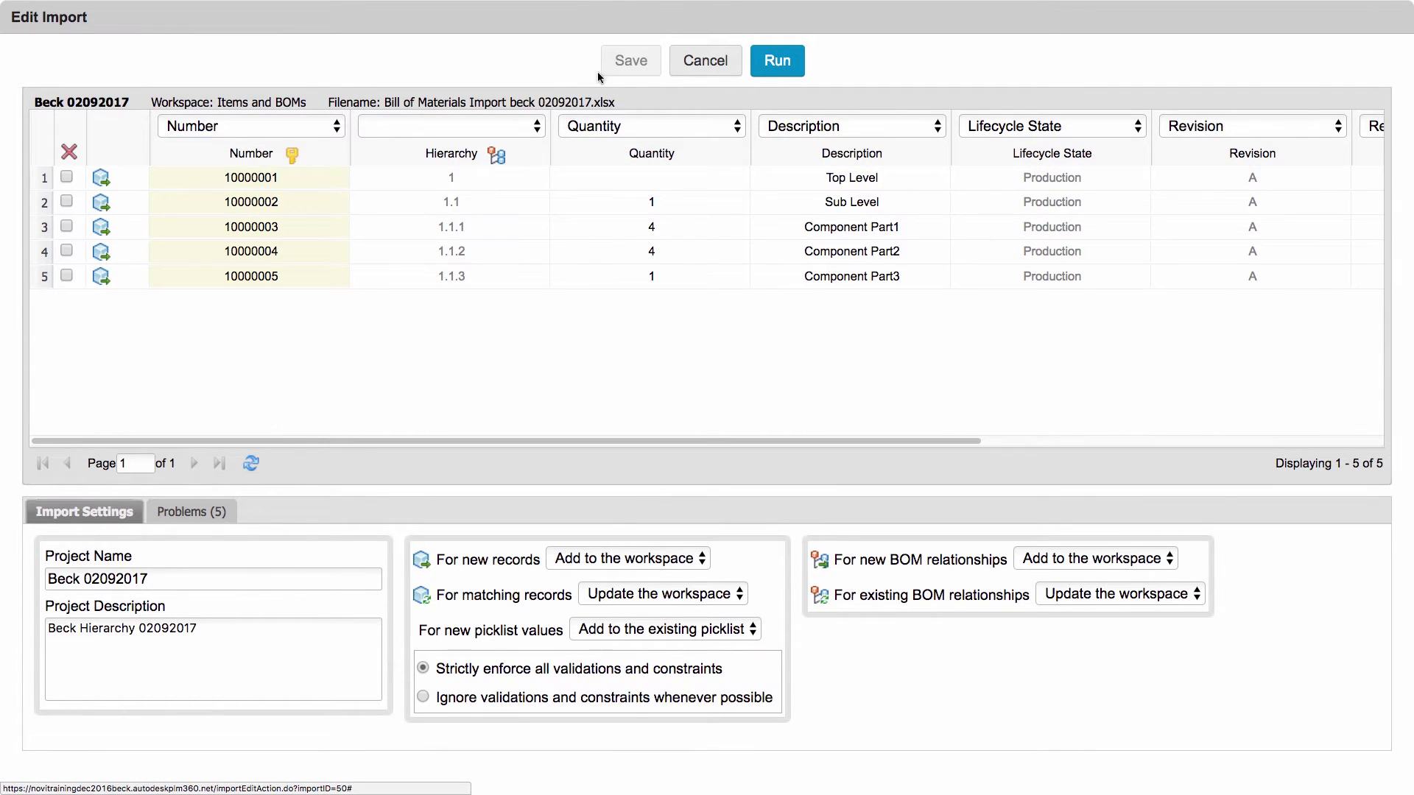
click(193, 511)
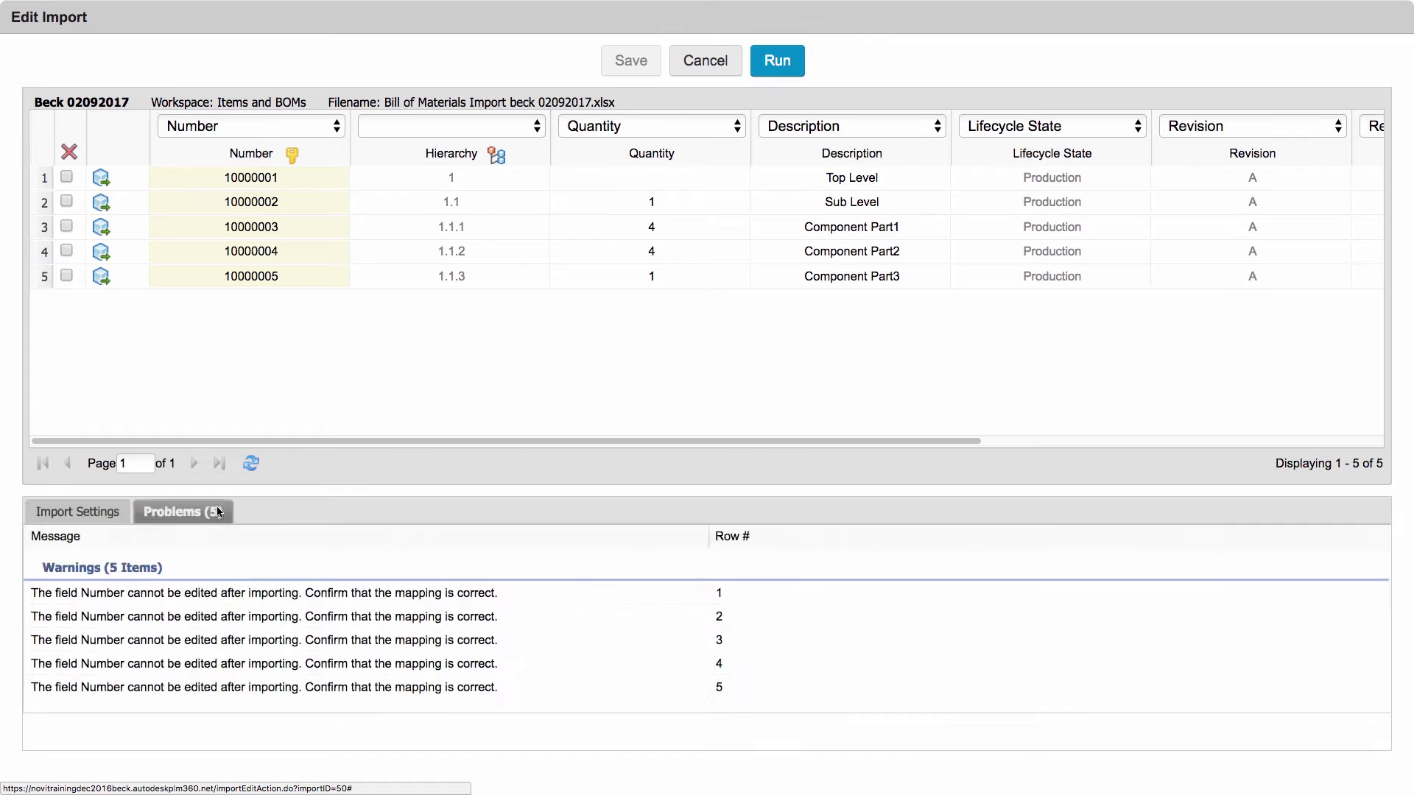
click(158, 579)
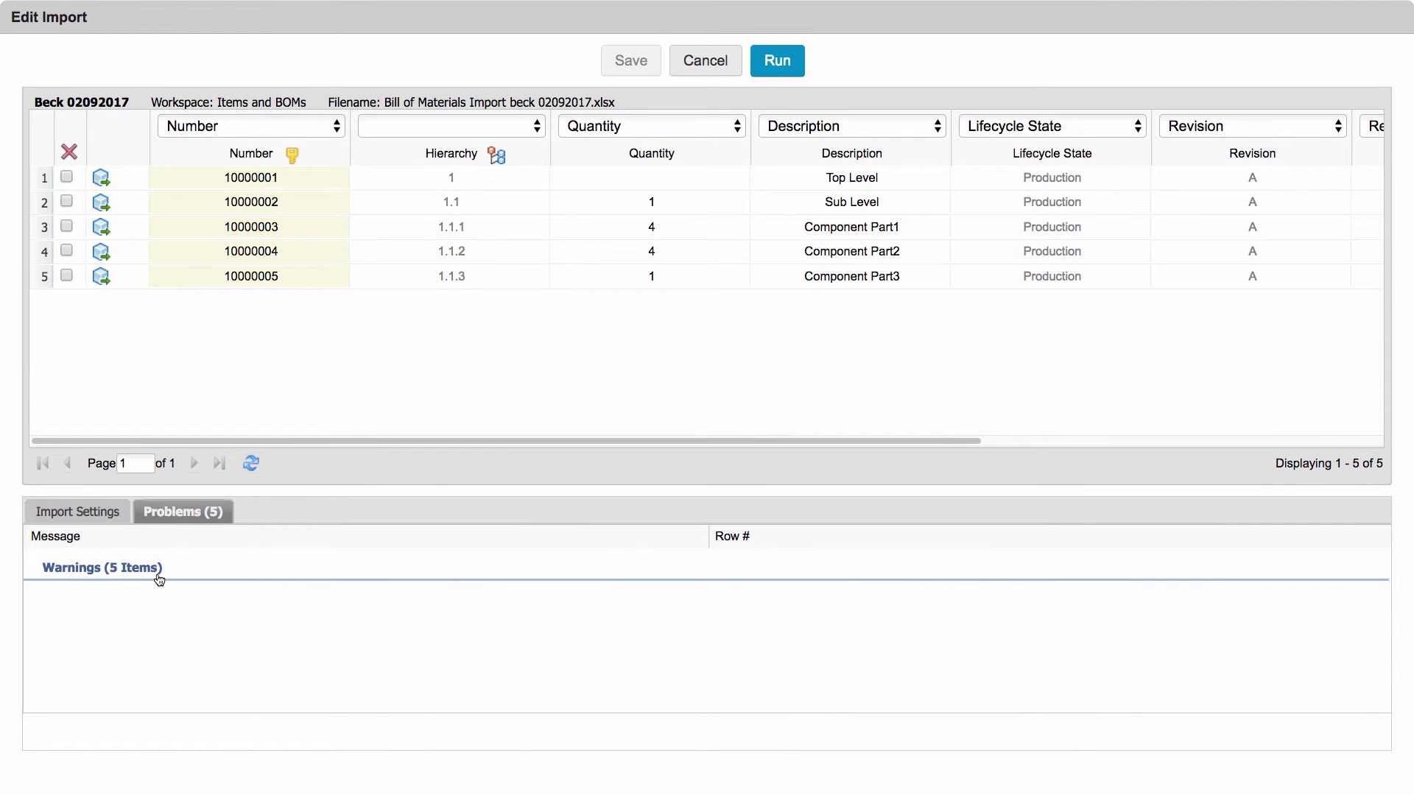
click(158, 579)
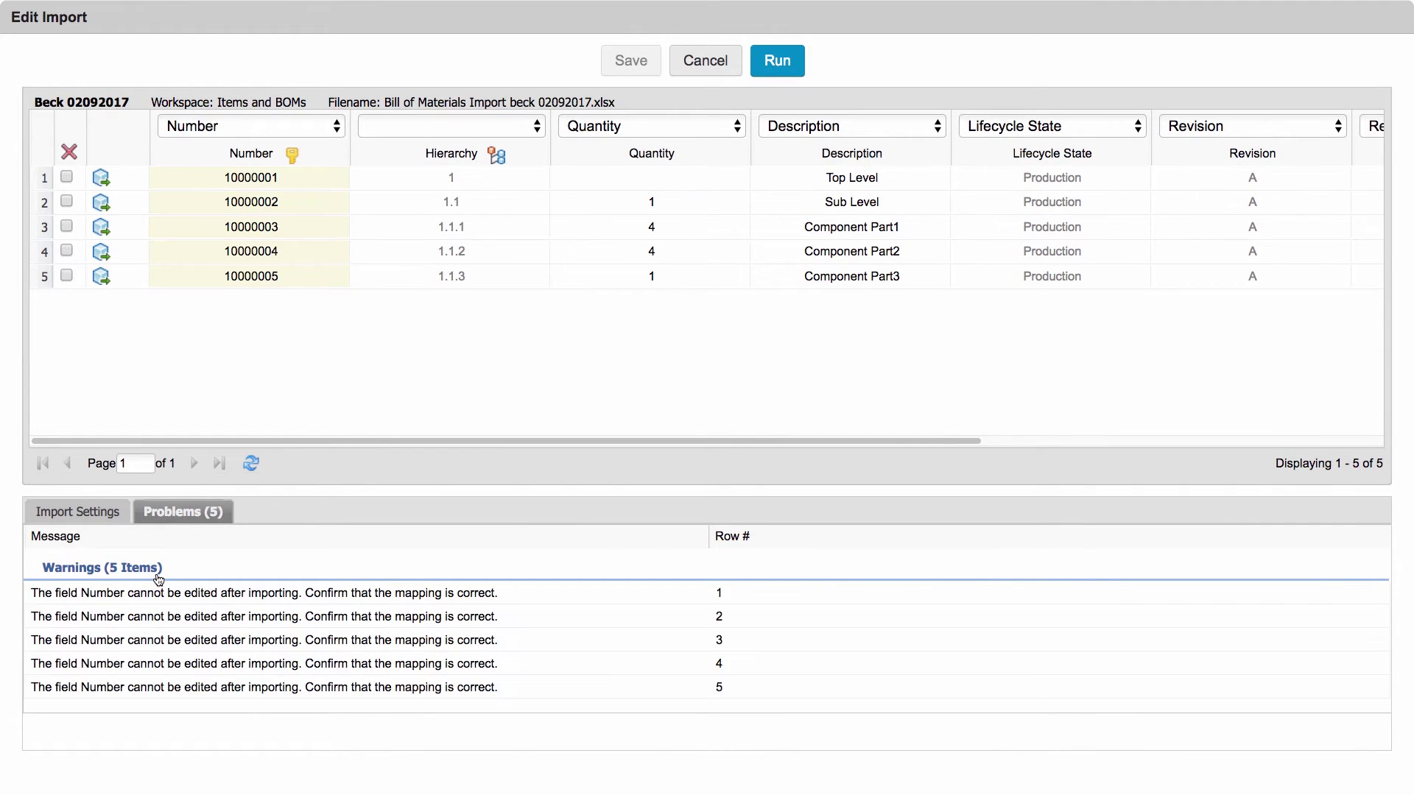
click(158, 579)
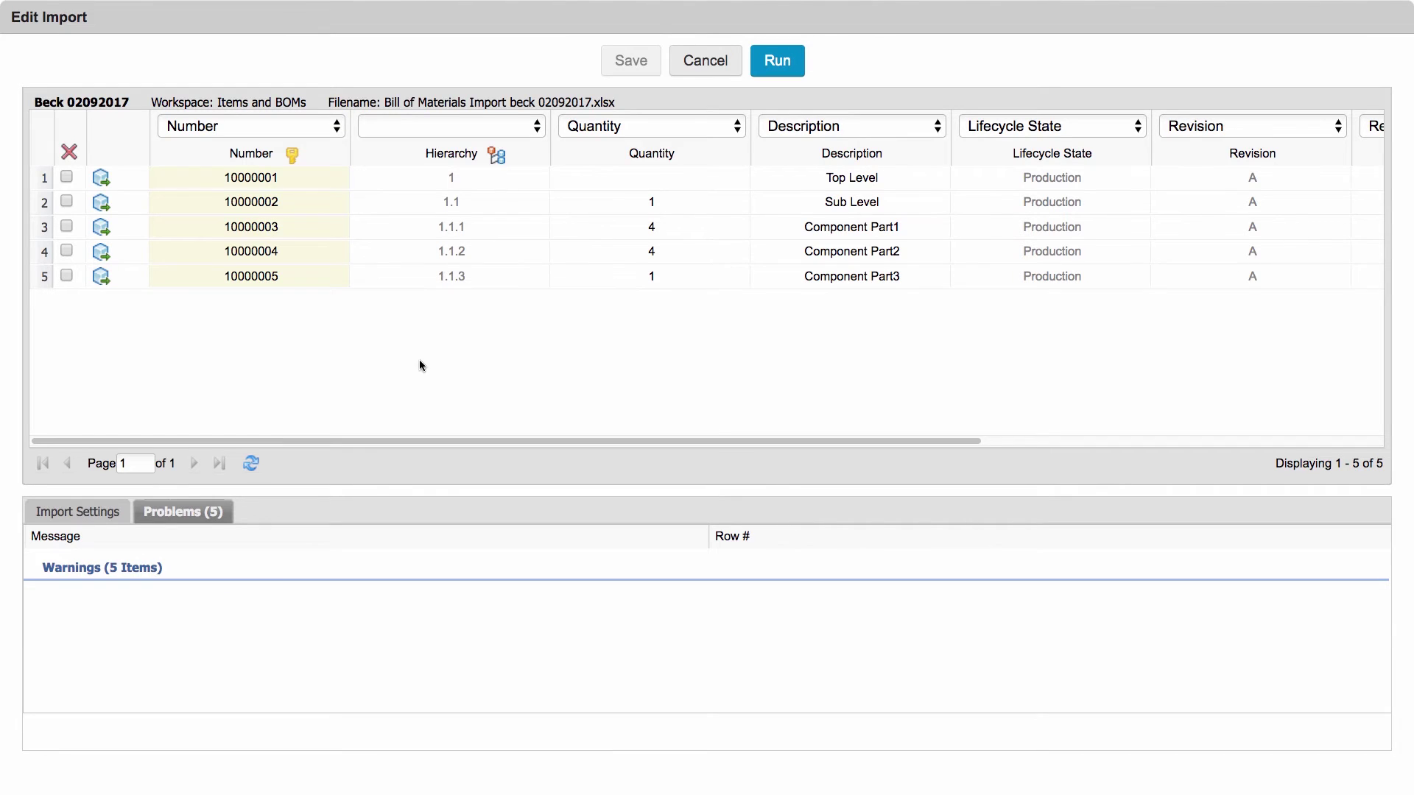
click(782, 62)
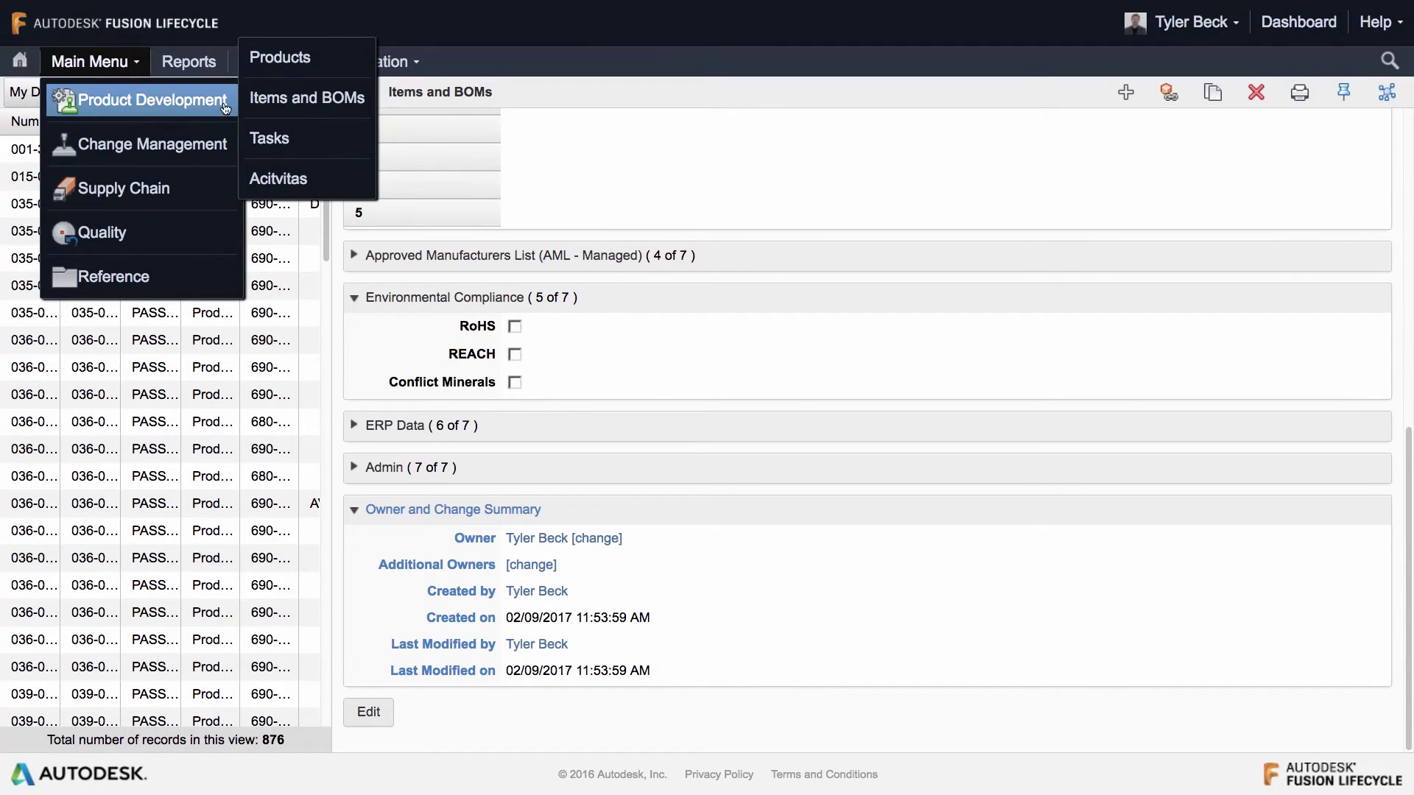
- Open the Items and BOMs workspace from the Product Development menu, showing 876 records
click(272, 103)
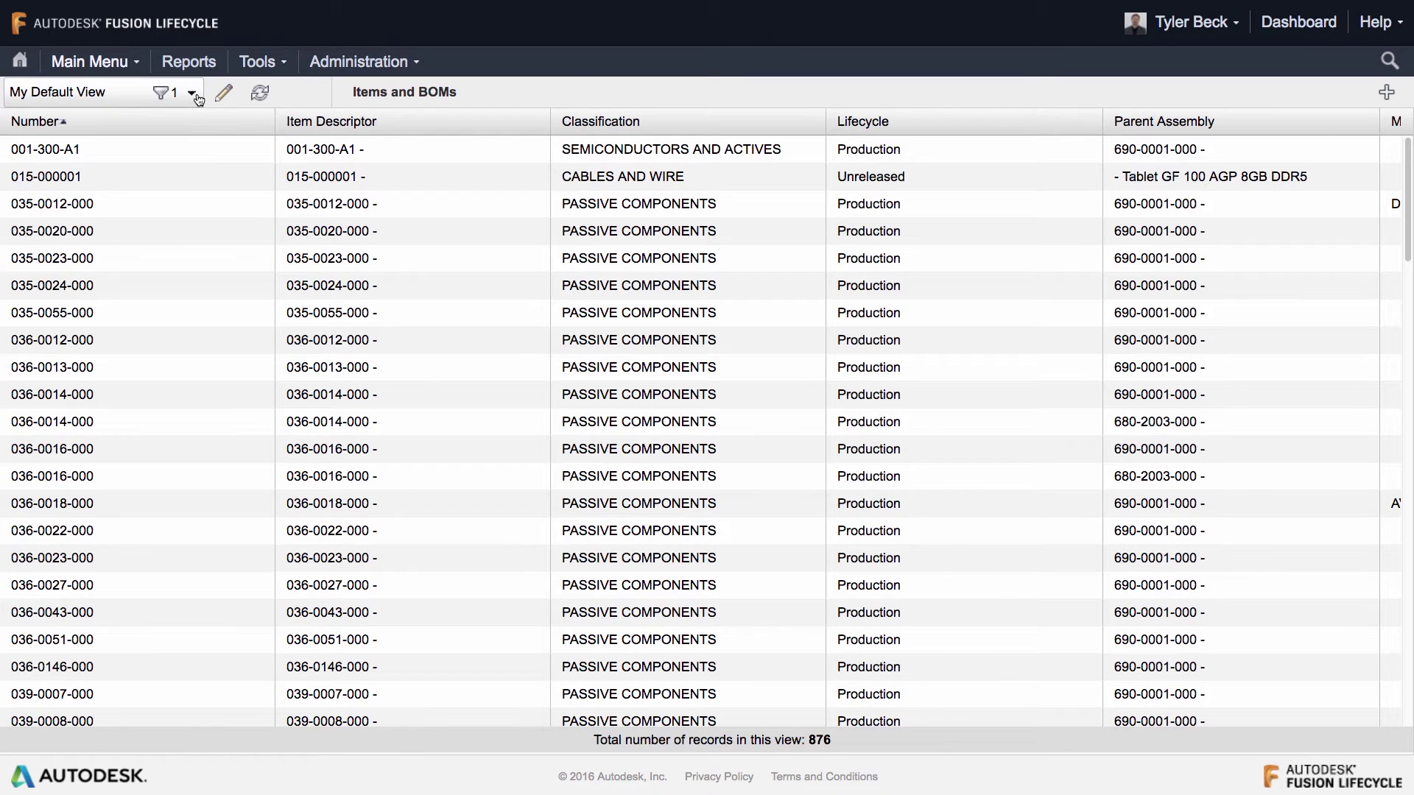
- Switch to the New Updates view and set its columns: Number first, add Description, drop Item Descriptor, Timestamp, Last Checked In by
click(194, 94)
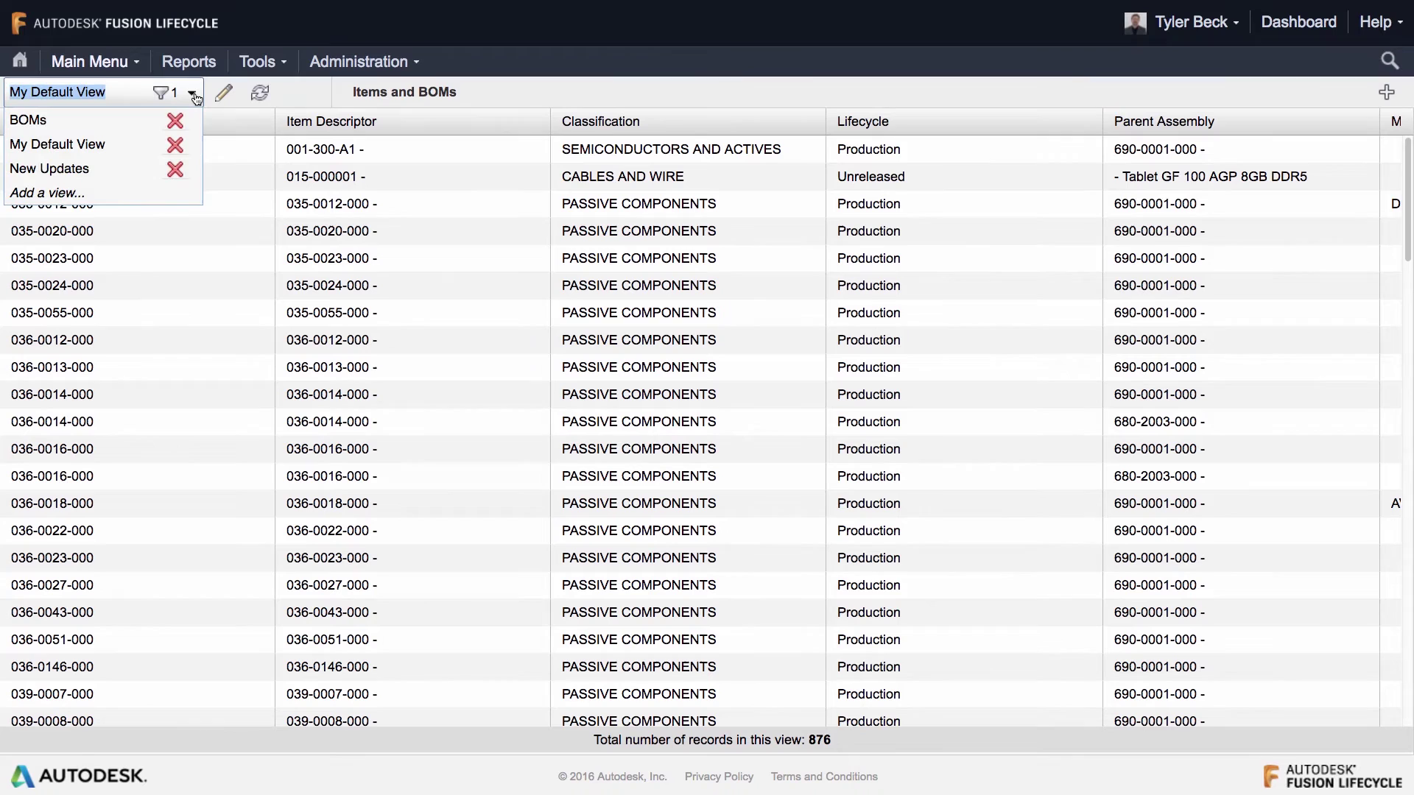
click(129, 169)
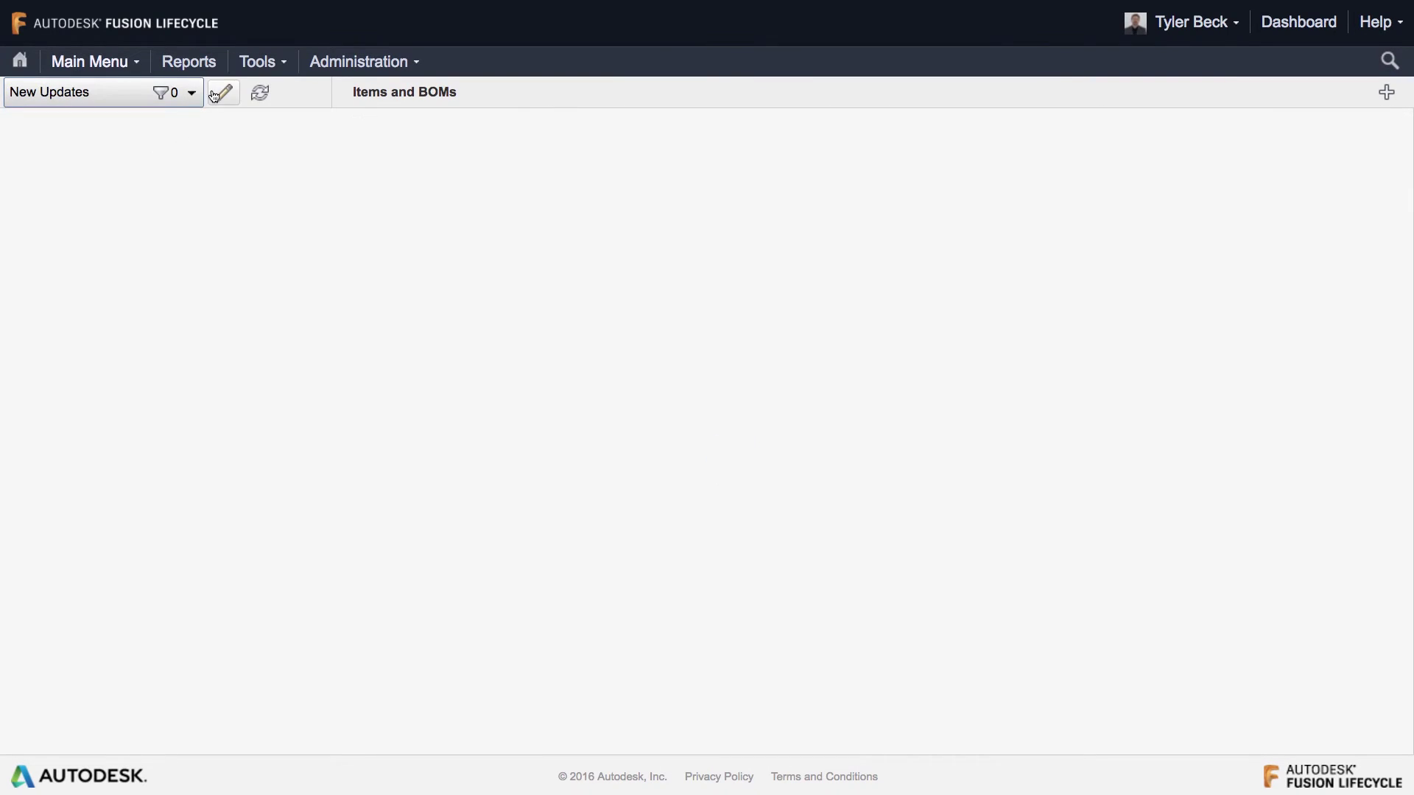
click(223, 92)
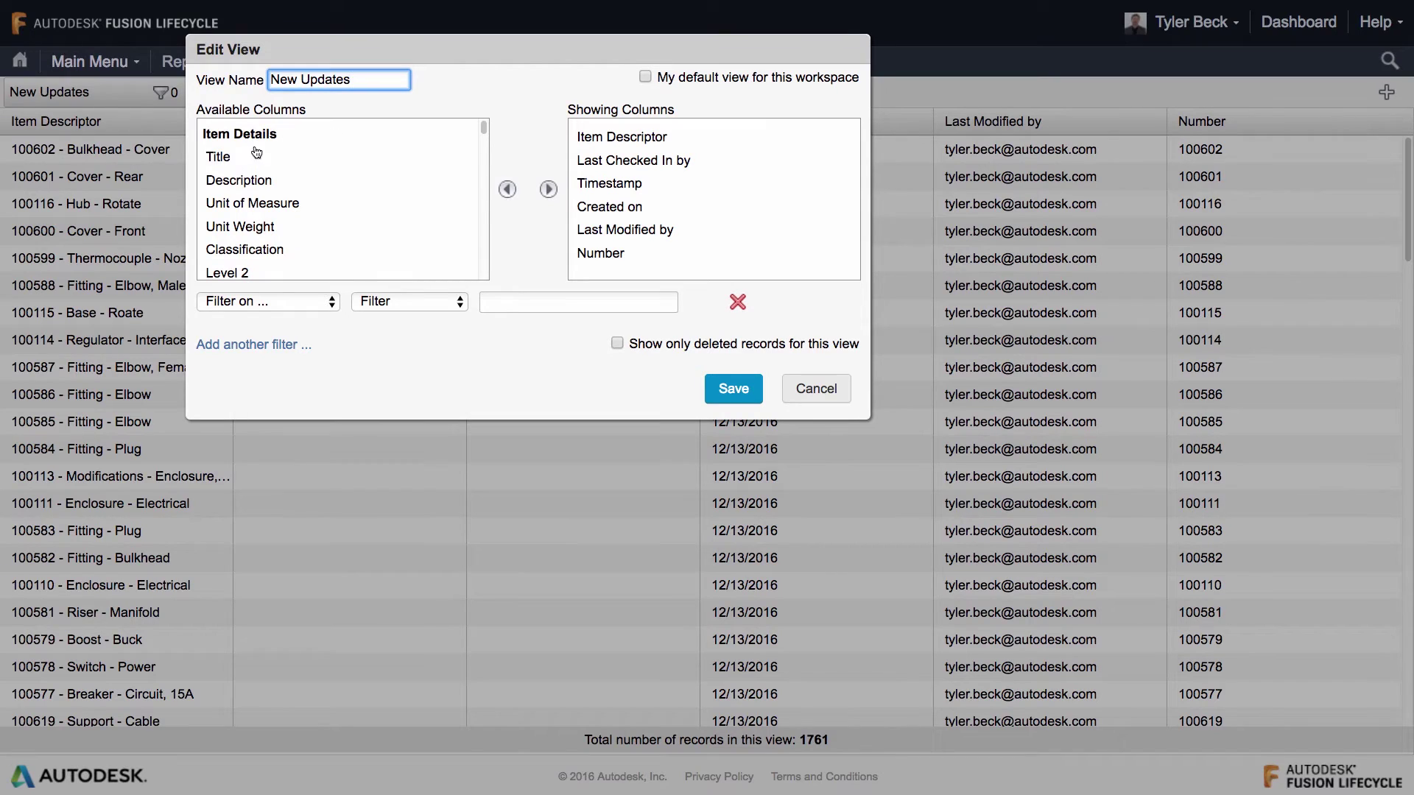
scroll(298, 239, down, 10)
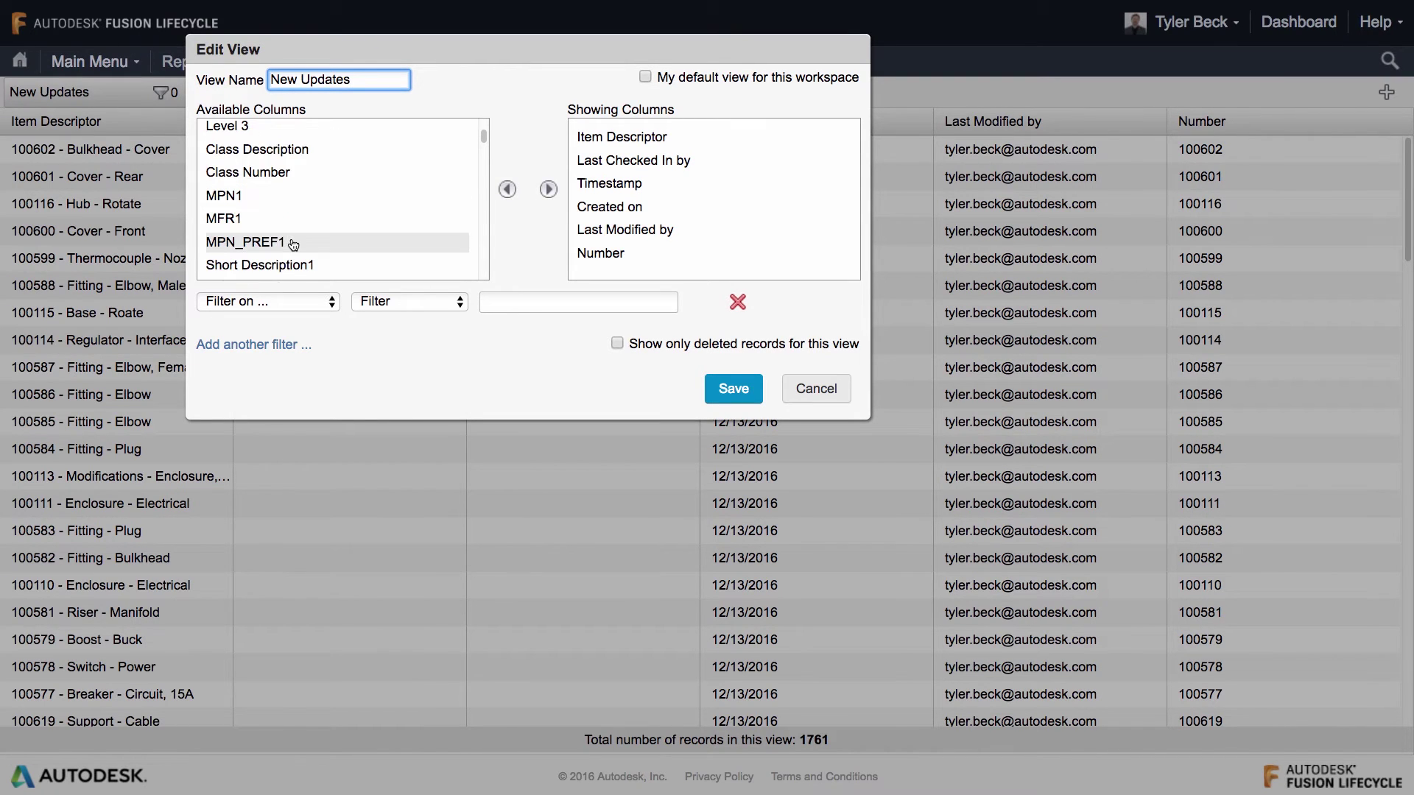
scroll(293, 239, down, 10)
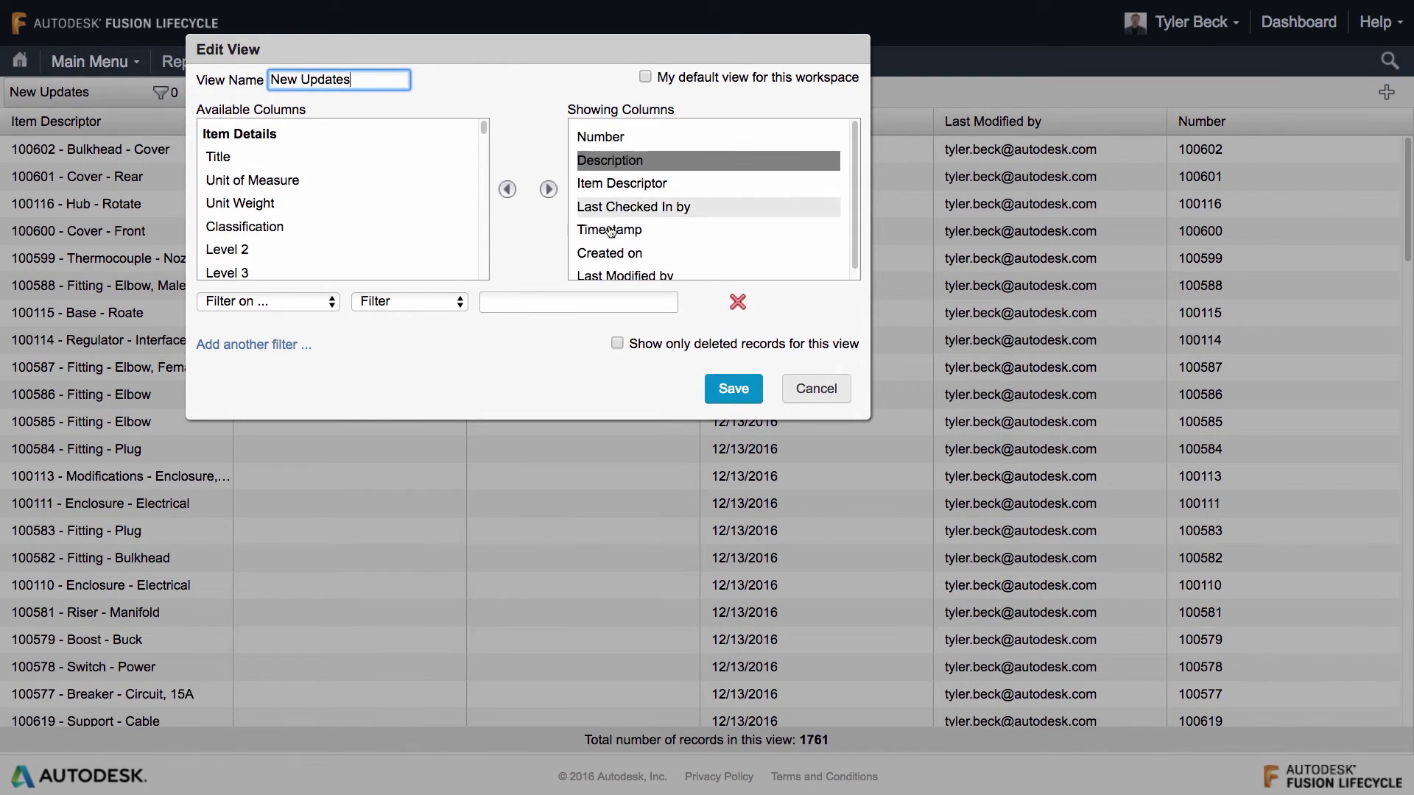
drag(634, 207, 339, 199)
drag(610, 252, 339, 140)
drag(609, 230, 338, 184)
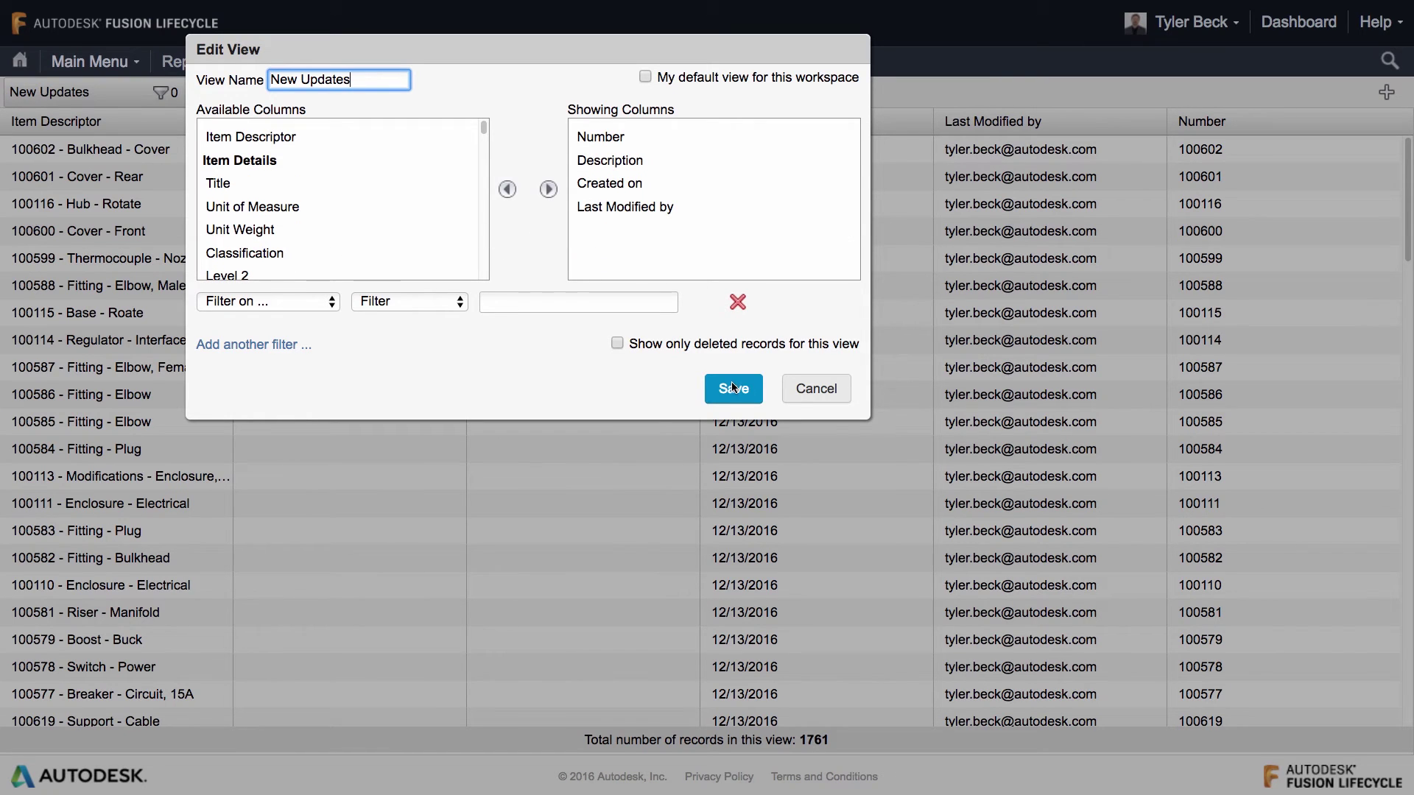
key(Return)
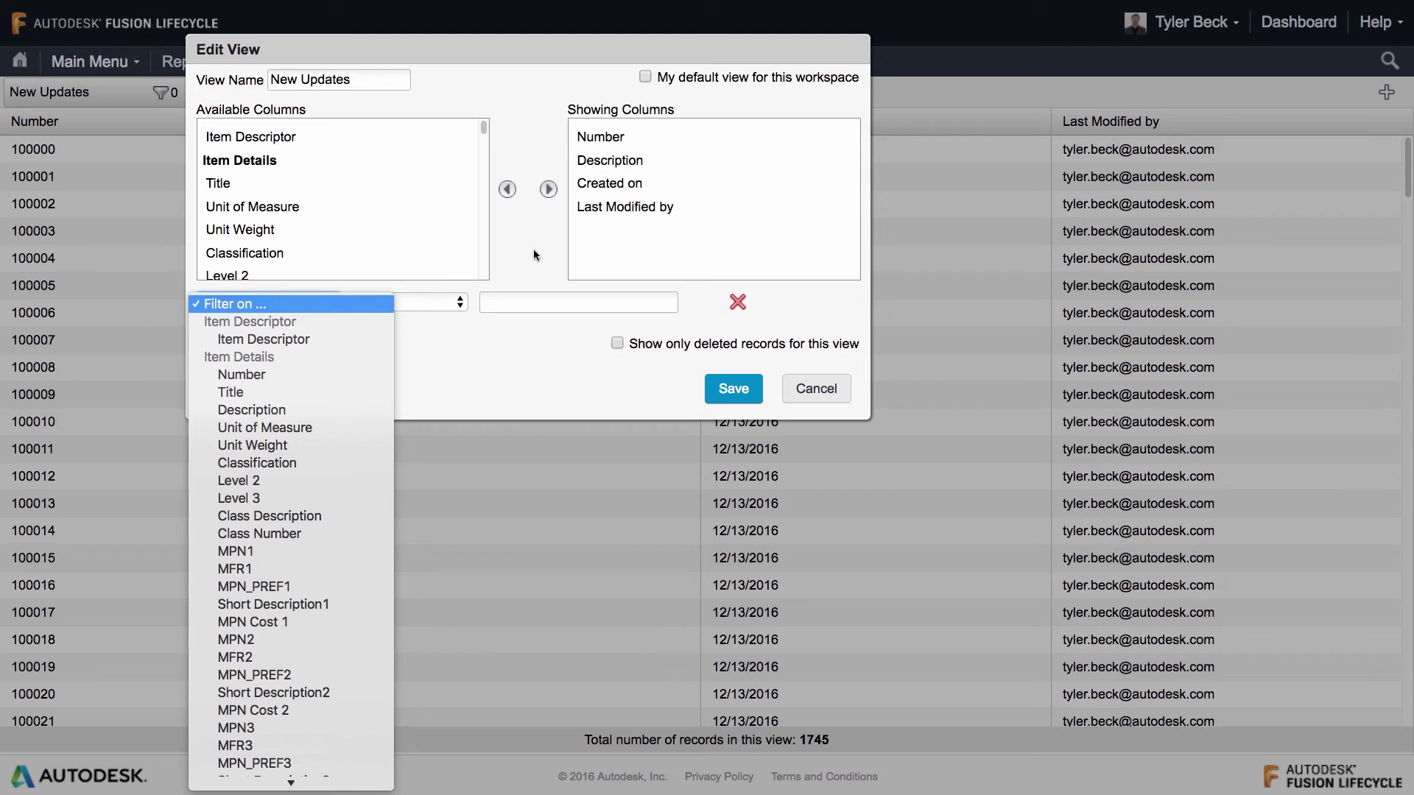
- Add a Created on = This Week filter to the New Updates view and save it
click(533, 248)
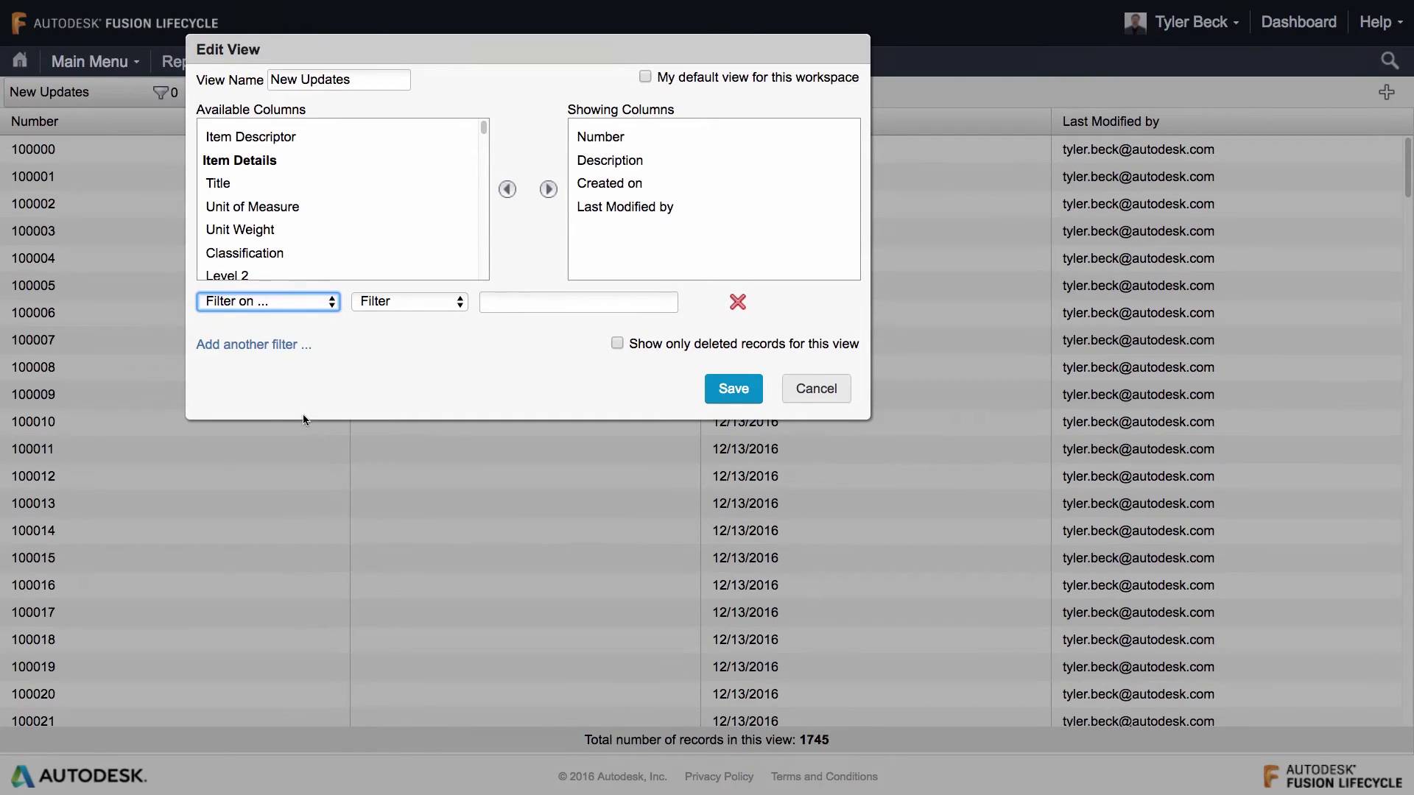
key(space)
scroll(301, 426, down, 20)
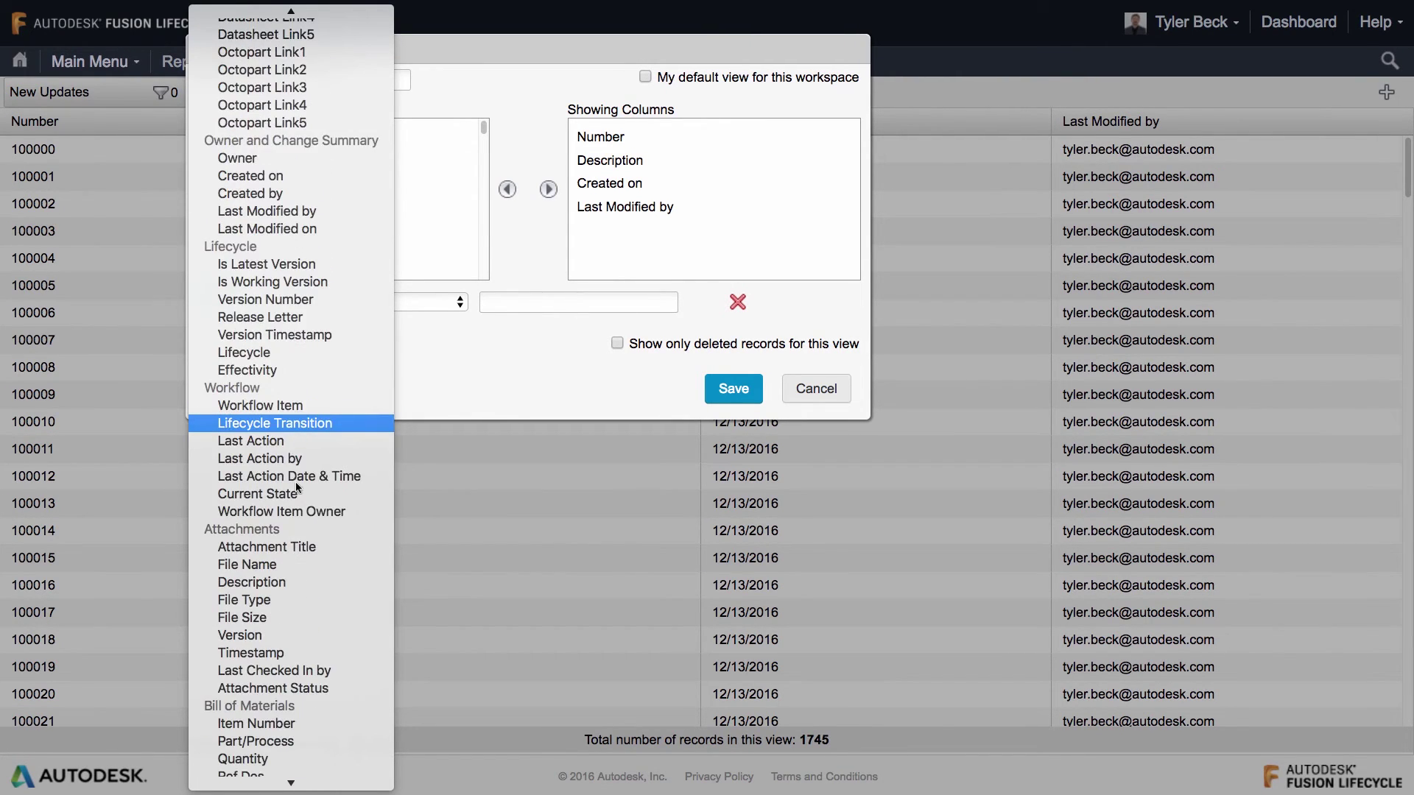
scroll(297, 442, down, 5)
scroll(278, 696, up, 15)
key(Return)
key(Tab)
key(space)
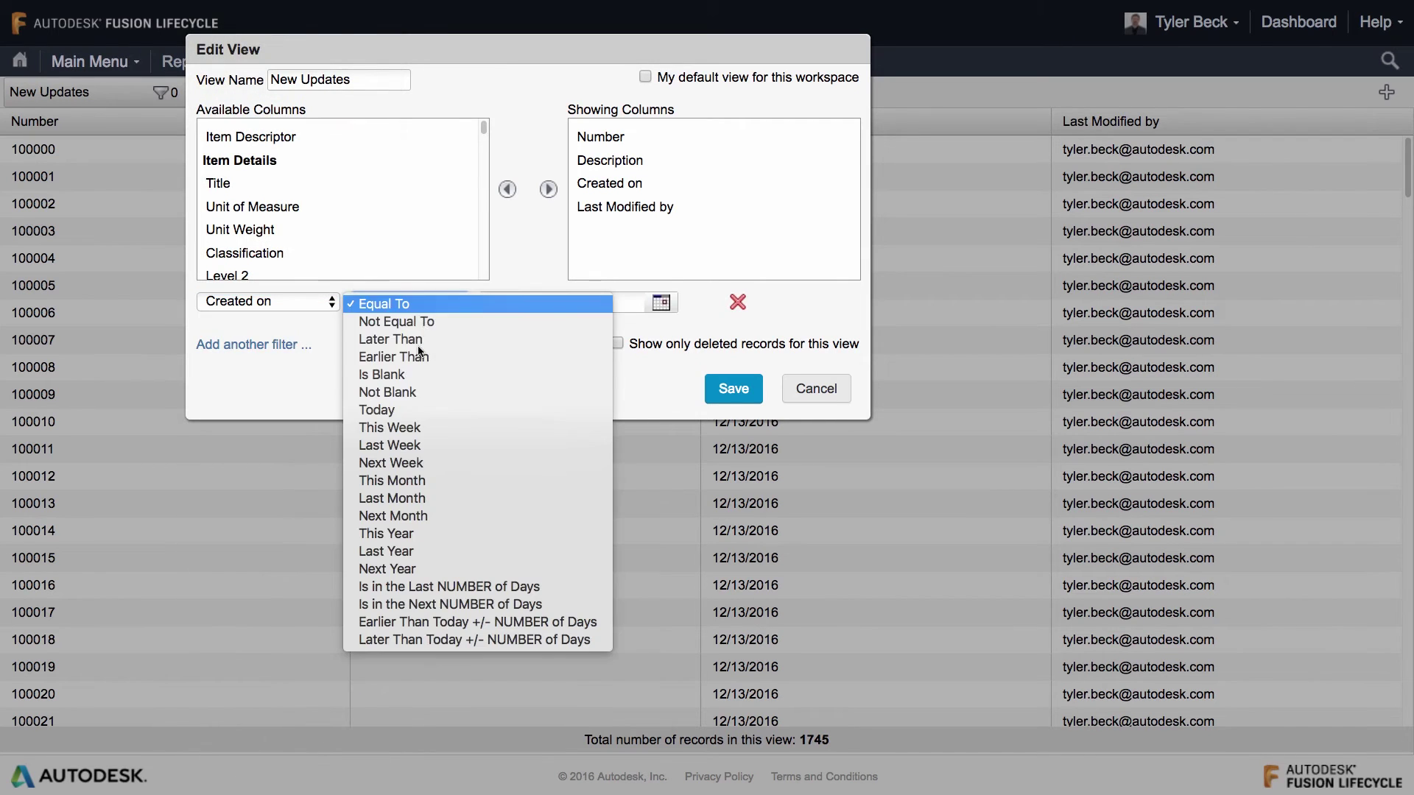
key(Down)
key(Down)
key(Down)
key(Down)
key(Down)
key(Down)
key(Down)
key(Down)
key(Down)
key(Down)
key(Down)
key(Up)
key(Up)
key(Up)
key(Up)
key(Return)
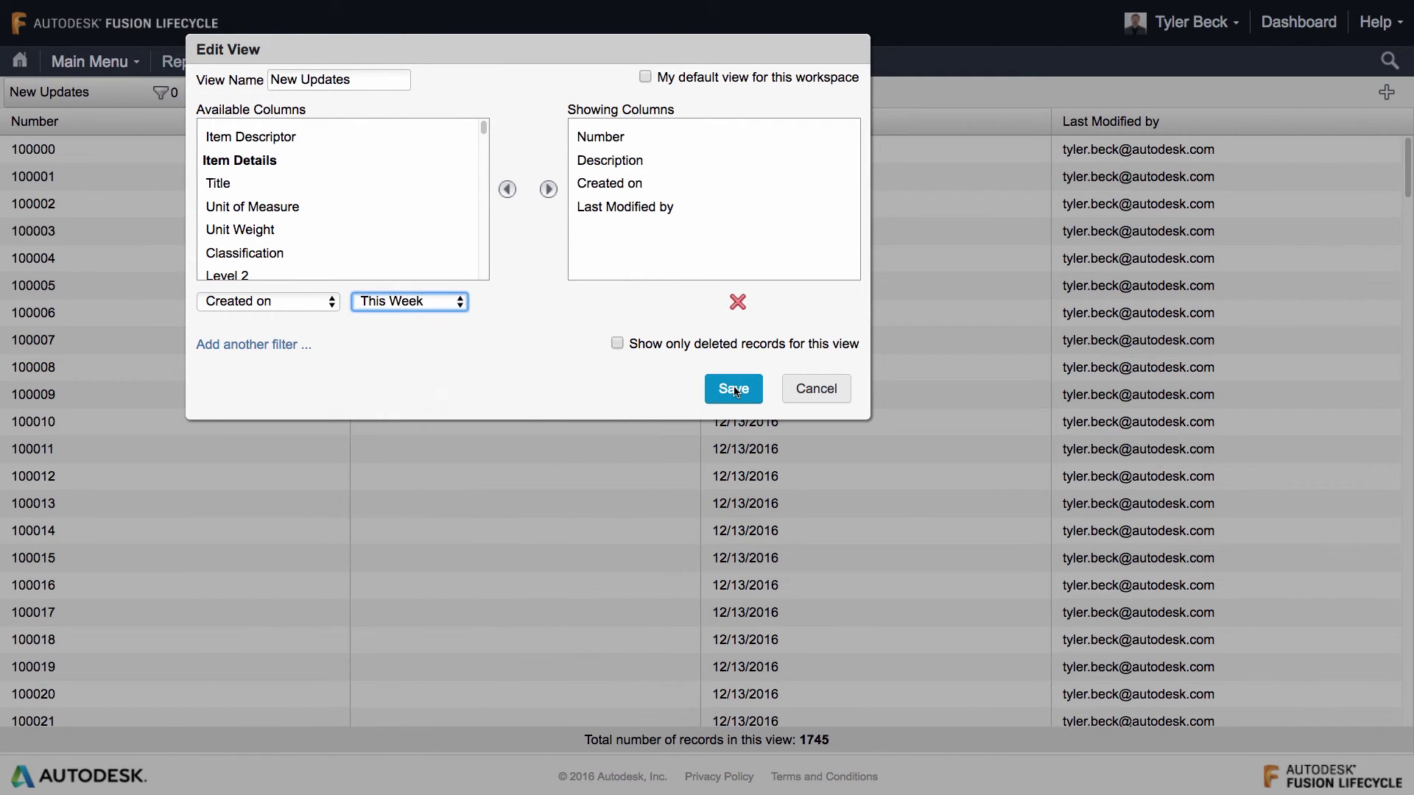
key(Tab)
key(Return)
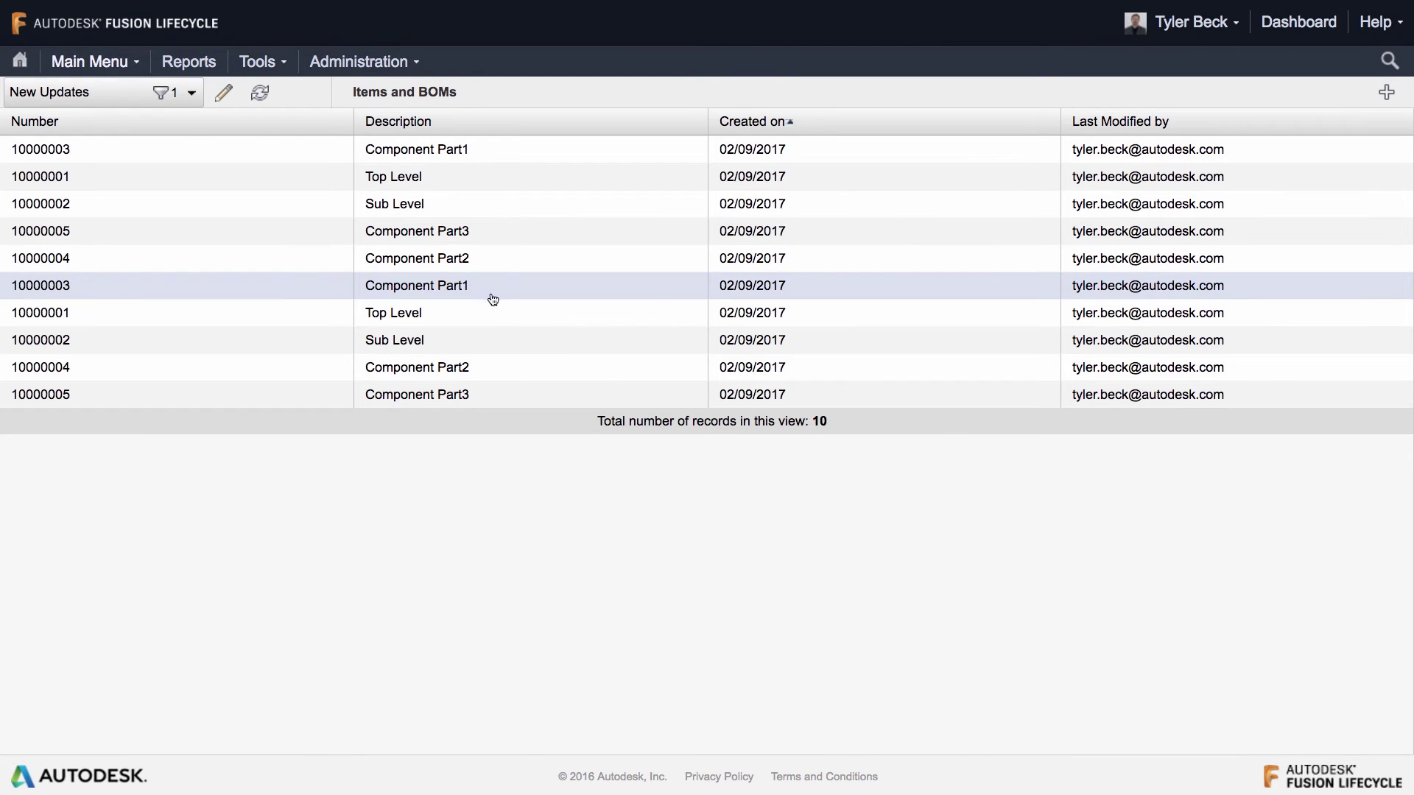
- Open Top Level item 10000001 and expand Sub Level 10000002 in its Nested Bill of Materials
click(275, 161)
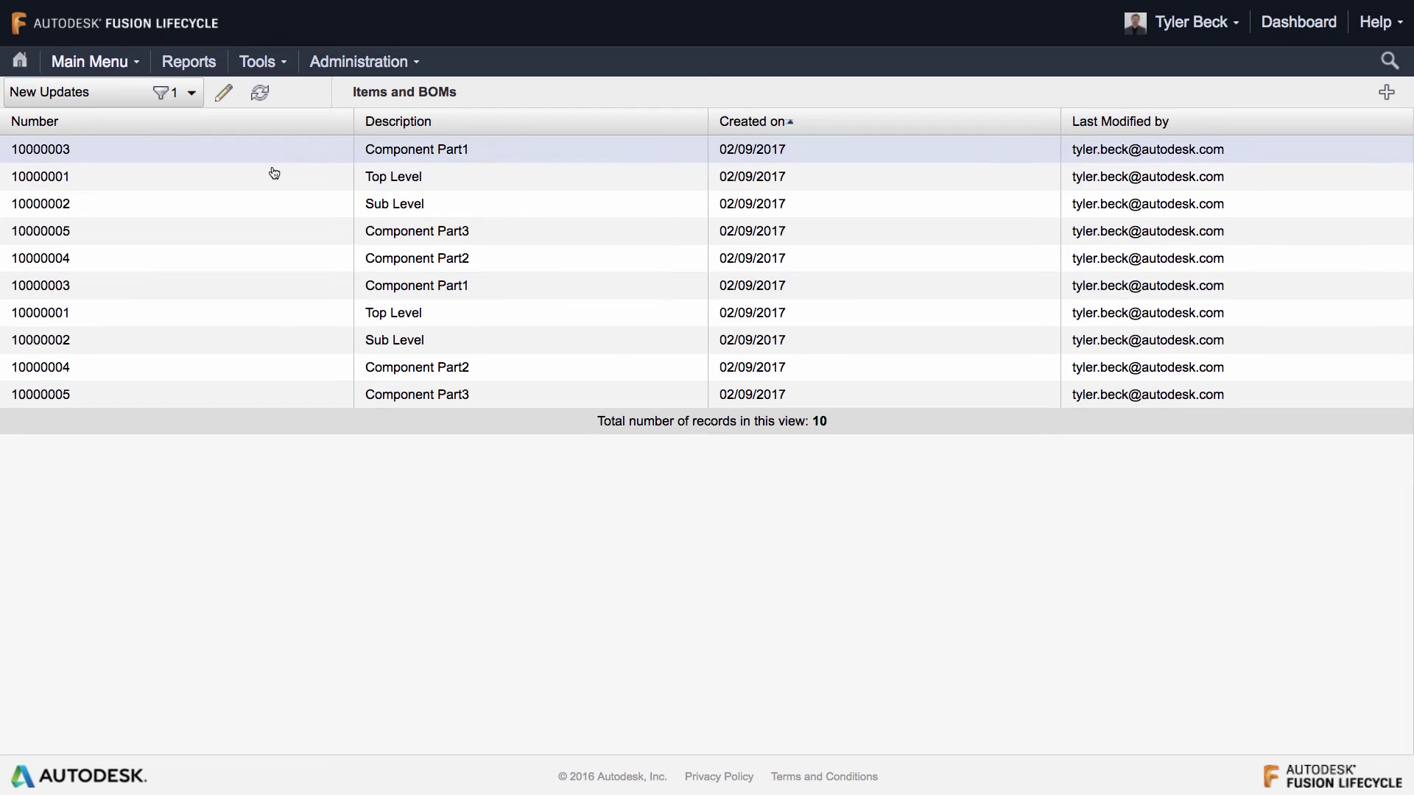
click(274, 175)
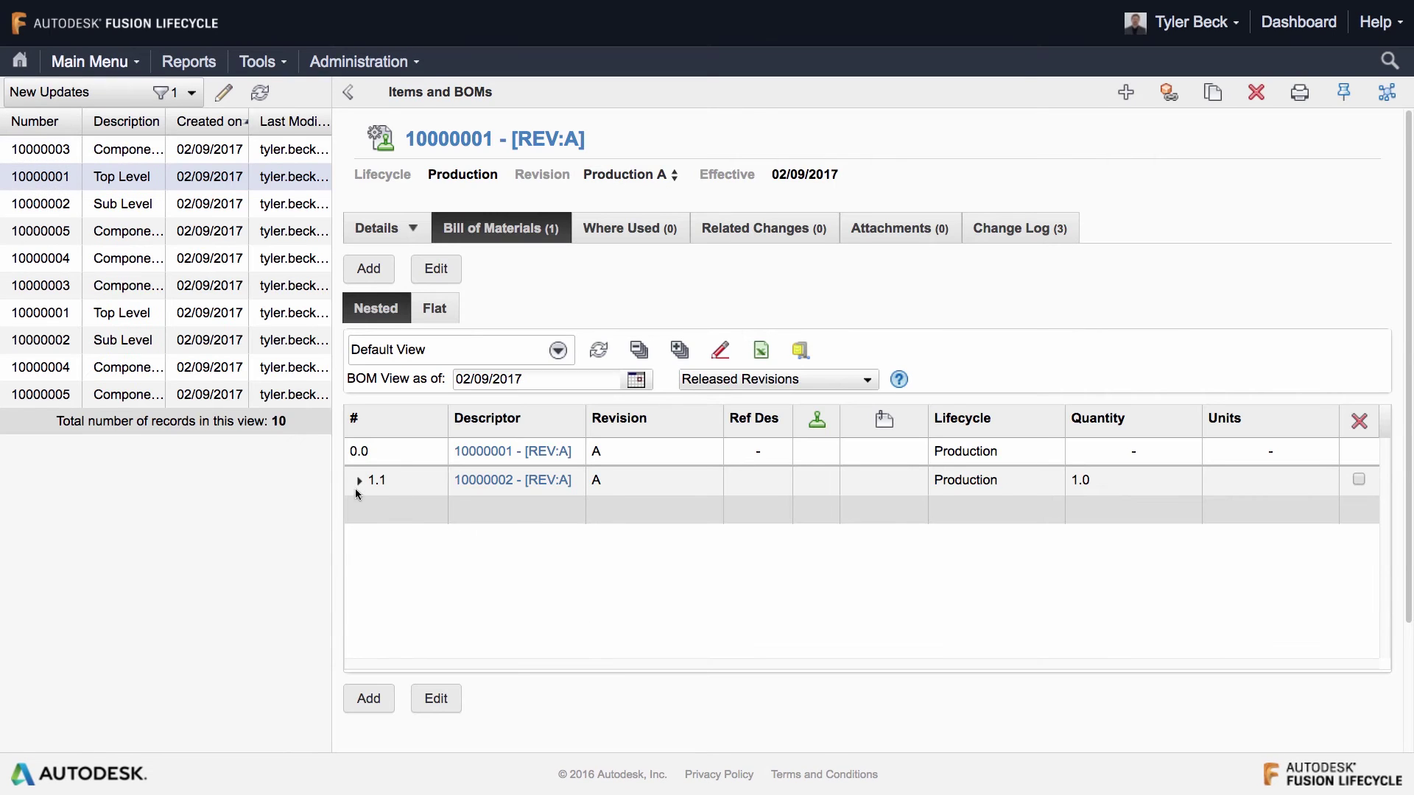
click(359, 486)
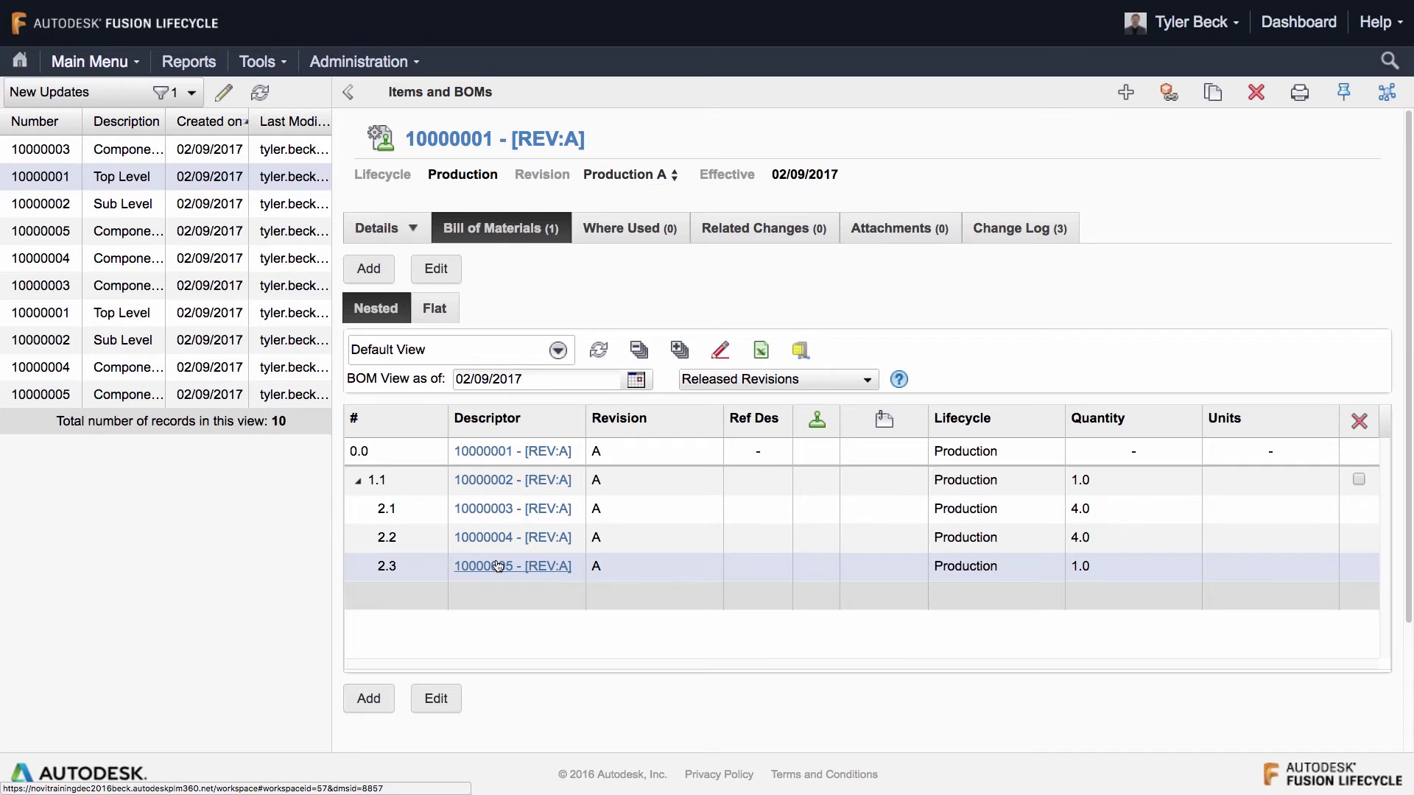
mouse_move(498, 565)
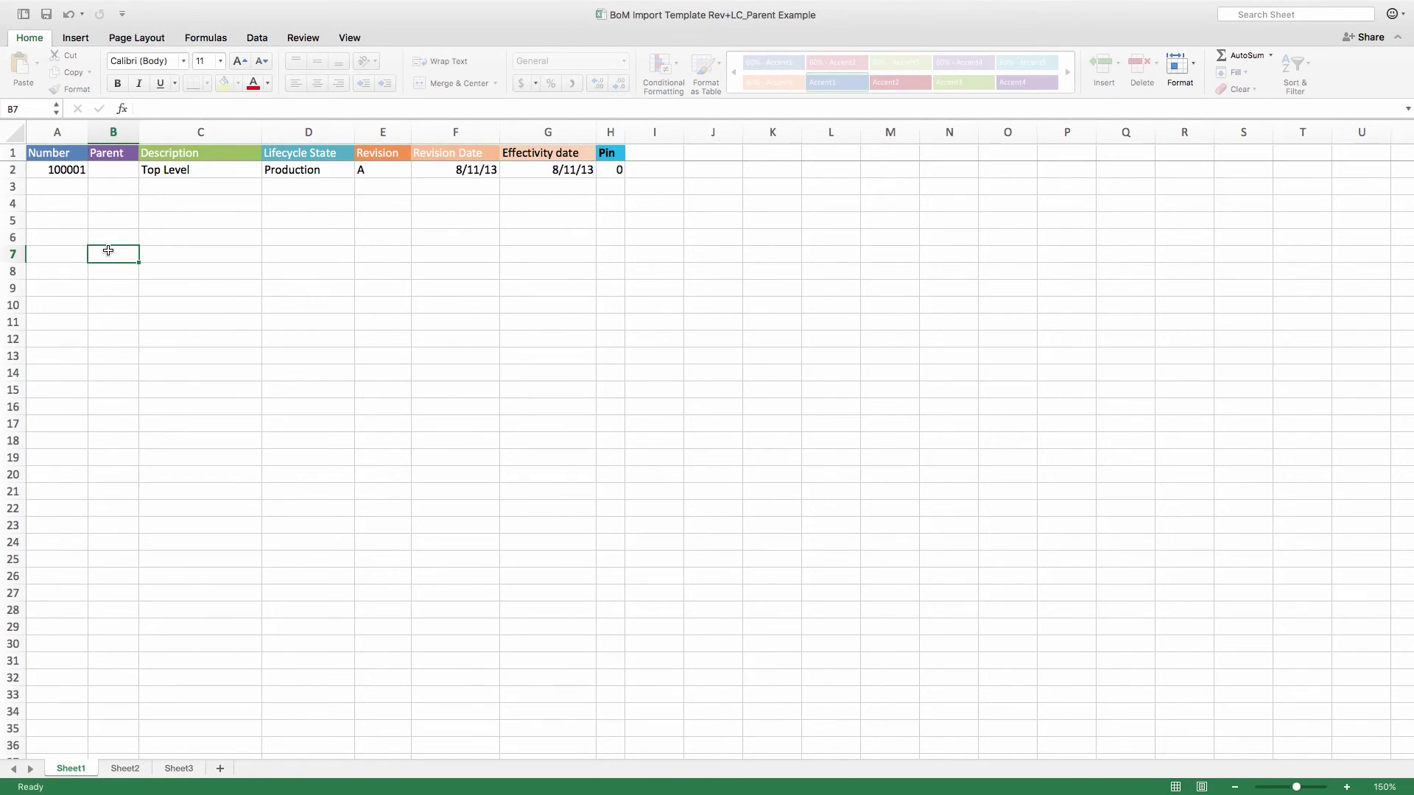
- Zoom into the Excel template and copy the Top Level row 2 into row 3
click(1350, 786)
click(1350, 786)
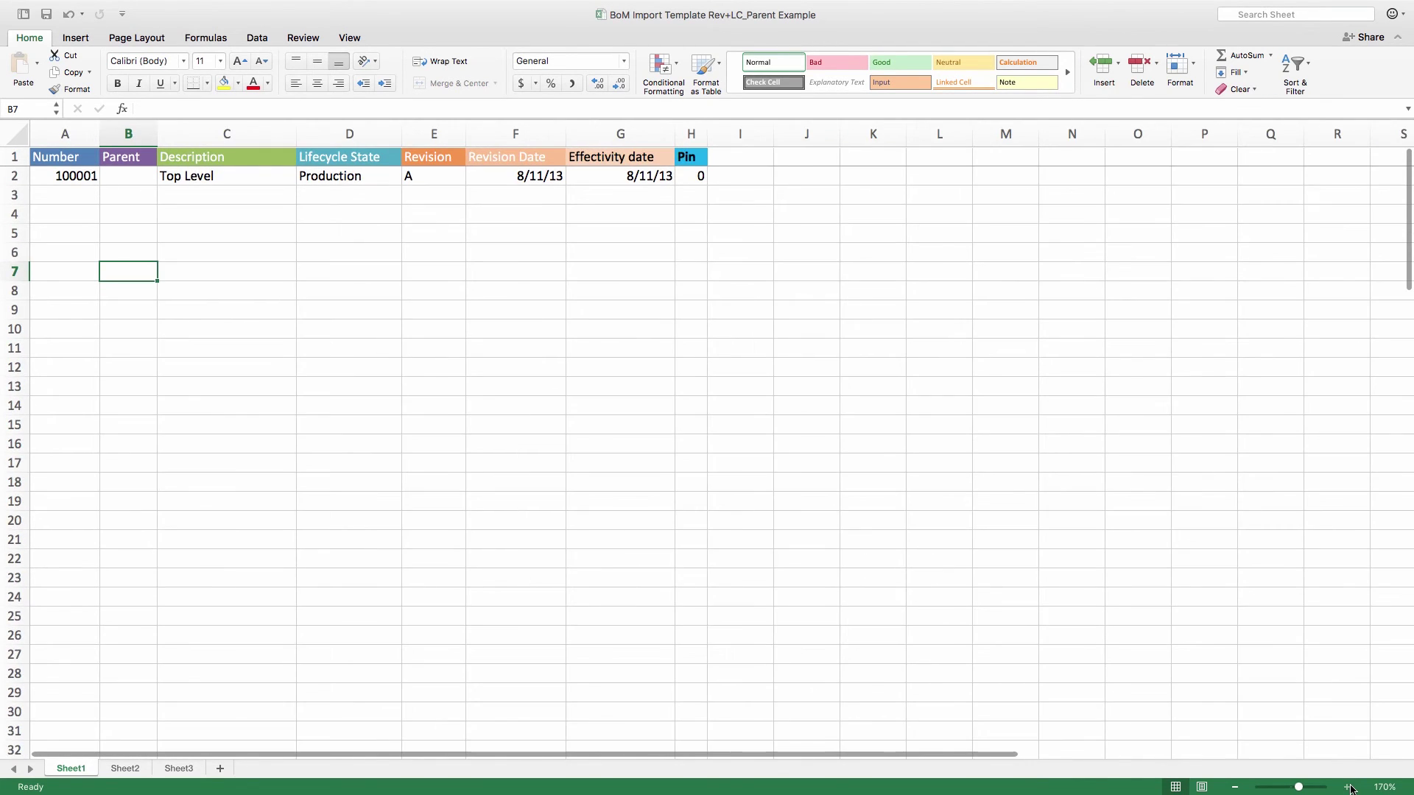
scroll(808, 543, up, 4)
scroll(159, 202, up, 2)
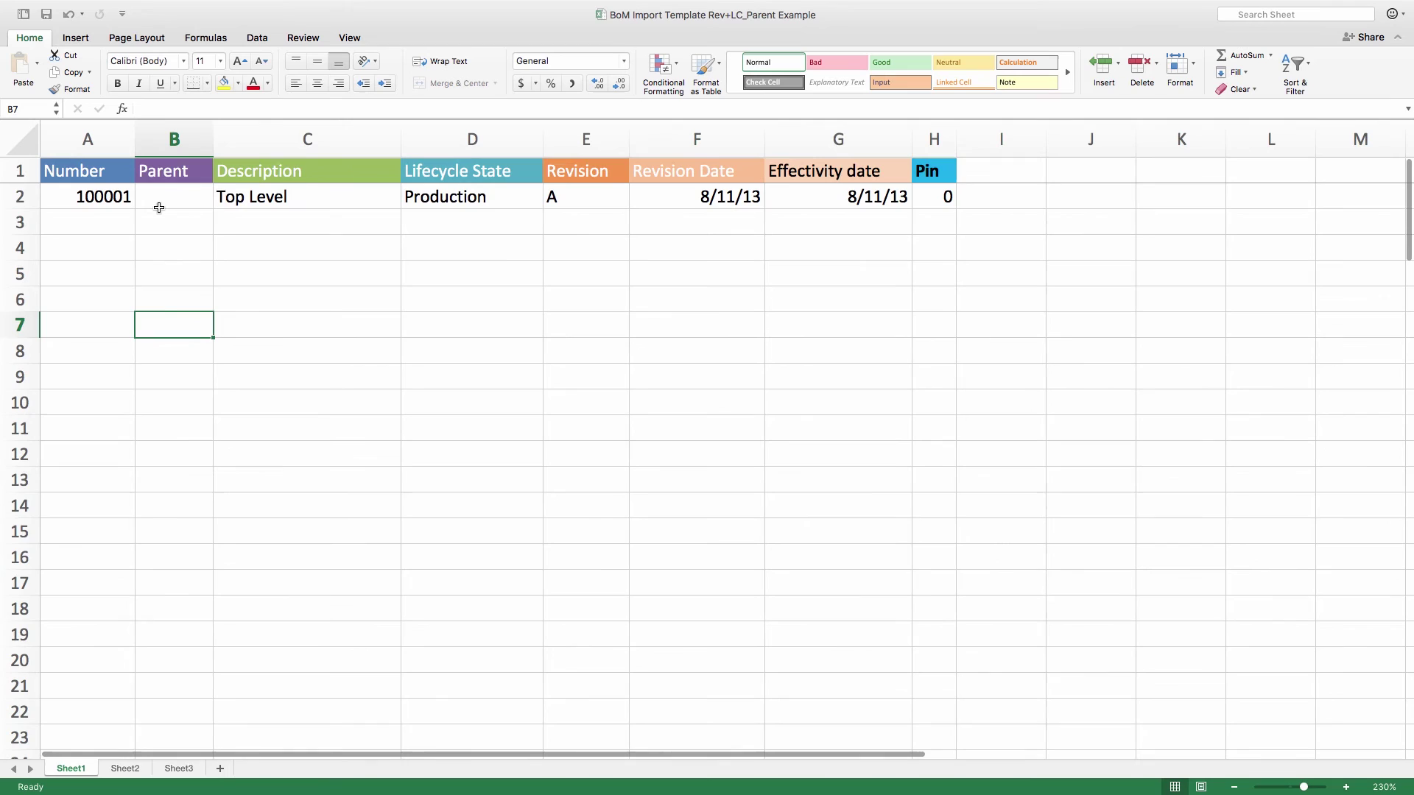
click(163, 208)
click(165, 223)
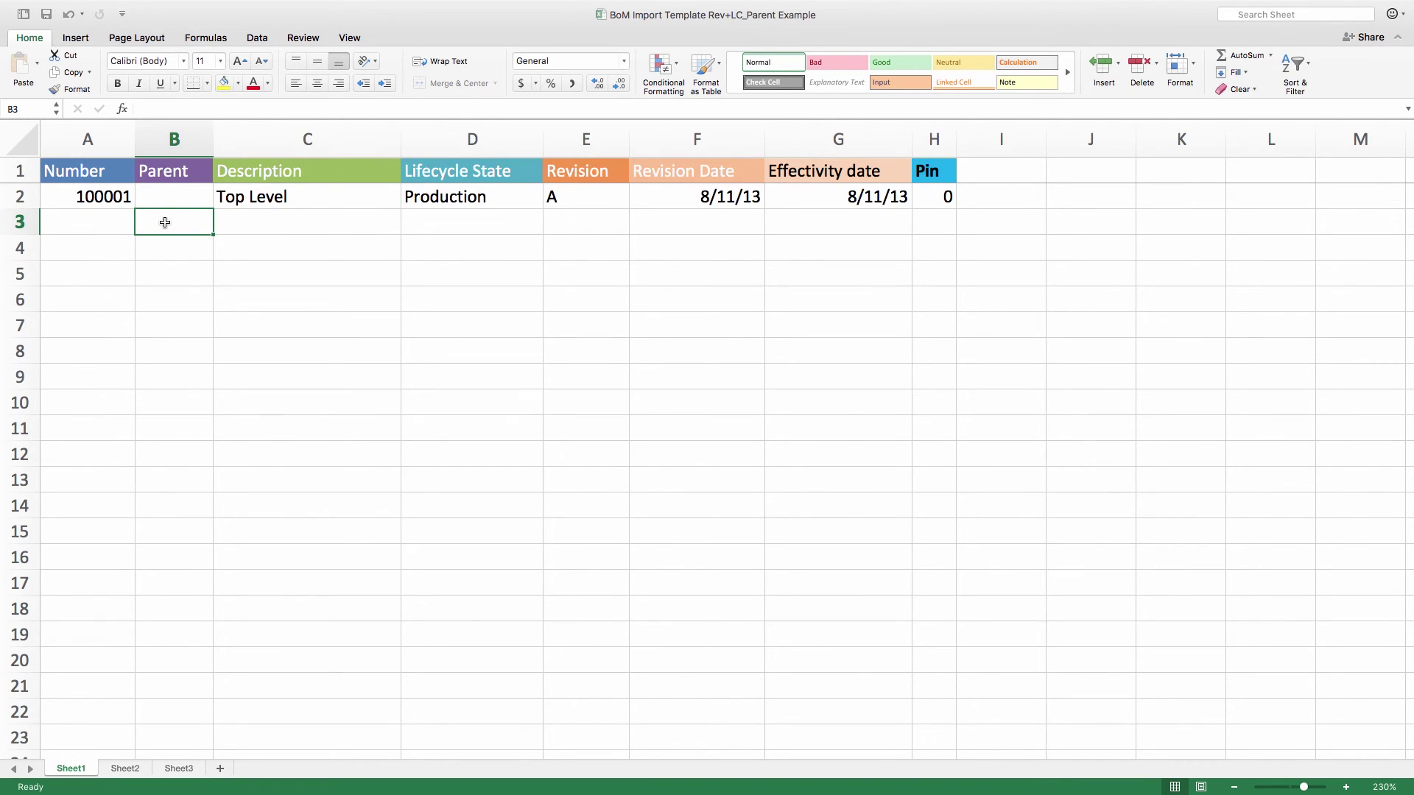
key(Left)
key(super+c)
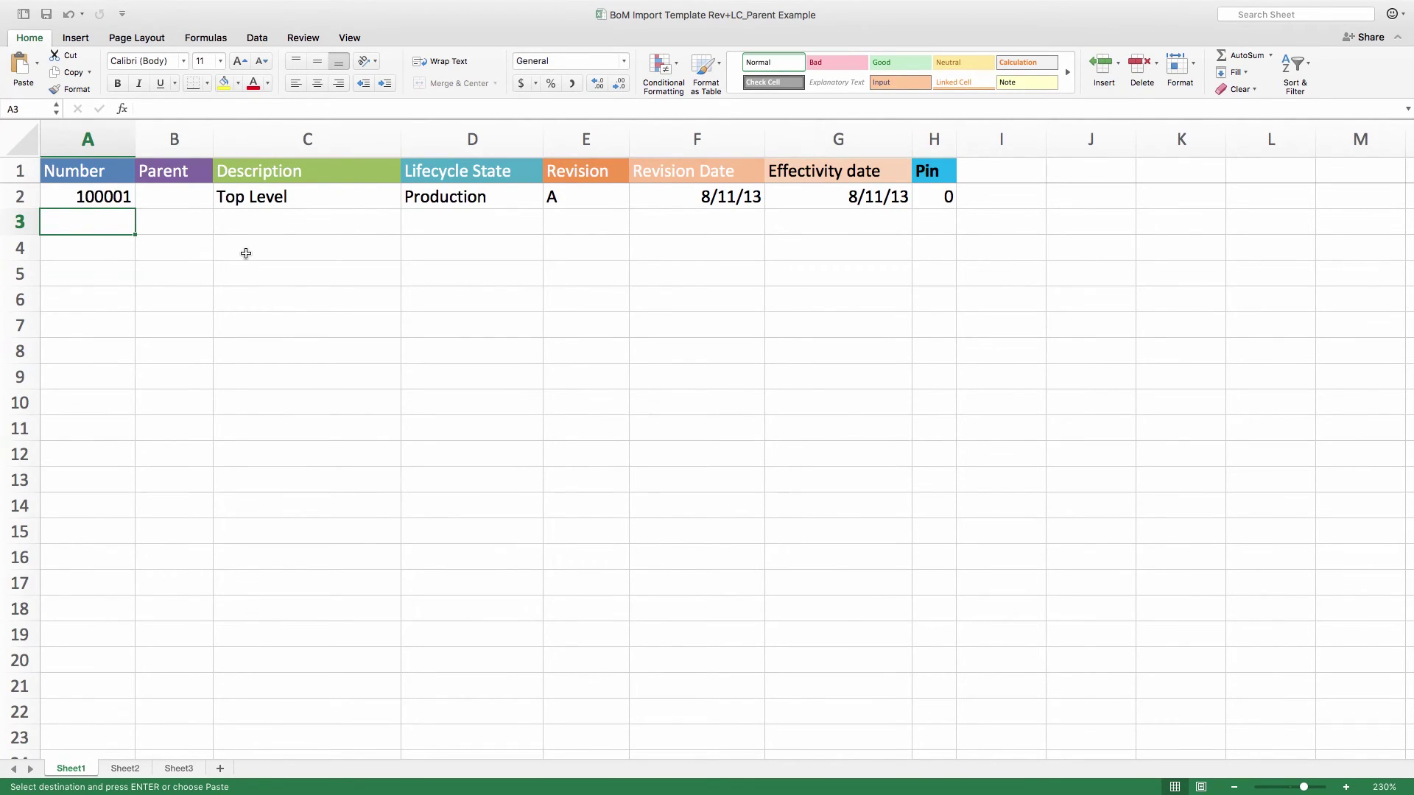
key(super+v)
key(Escape)
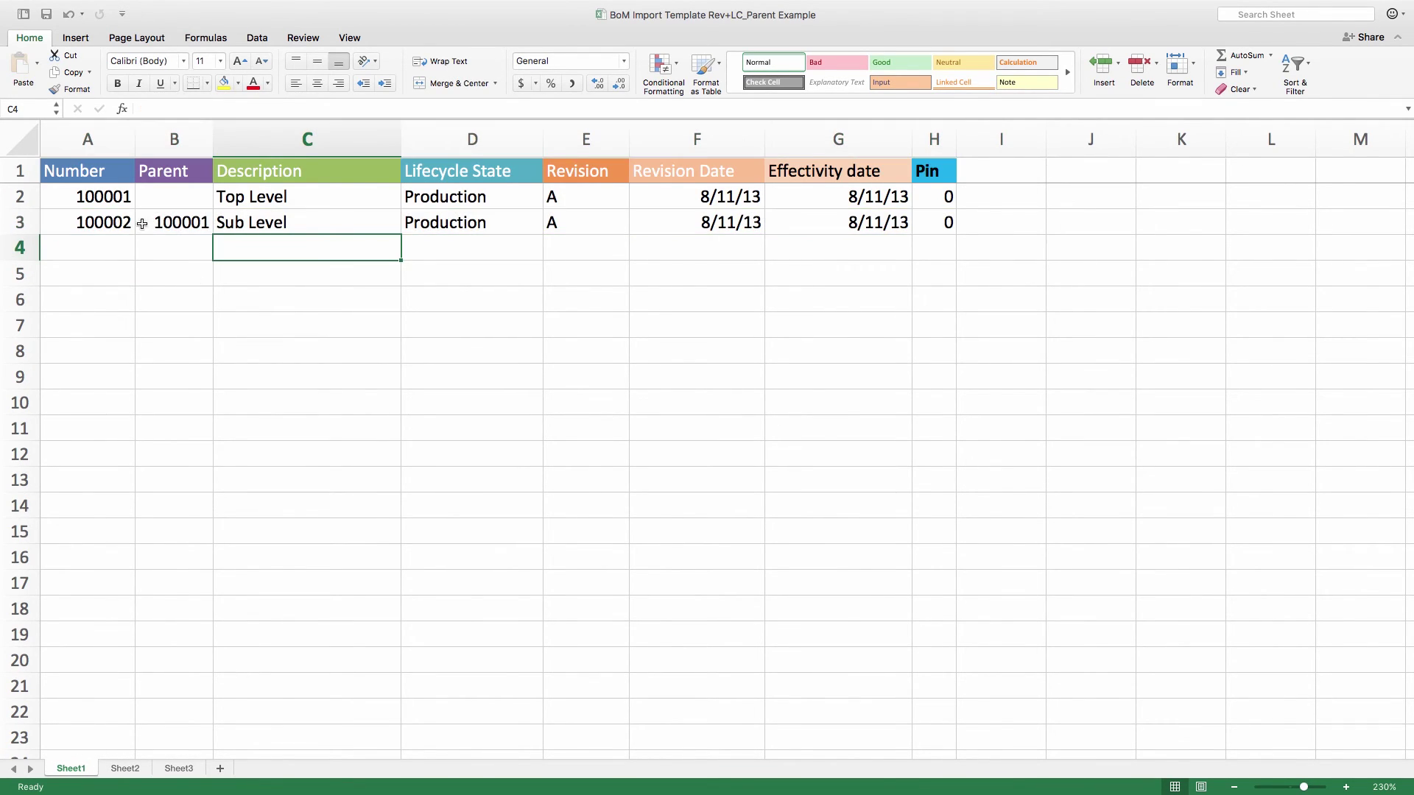
- Review the Parent column: 100001 for row 3 and 100002 for items 100003–100005
click(169, 222)
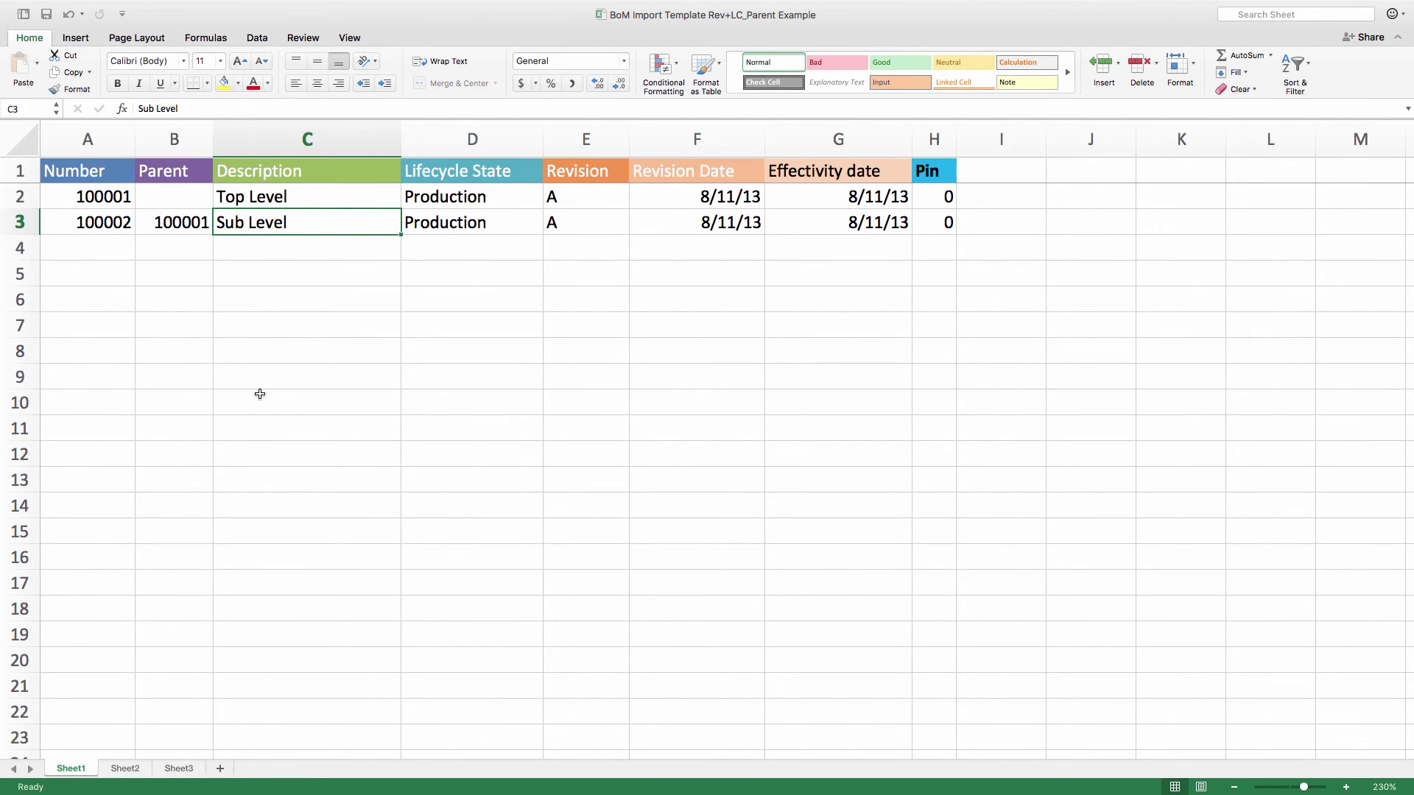
scroll(261, 419, down, 5)
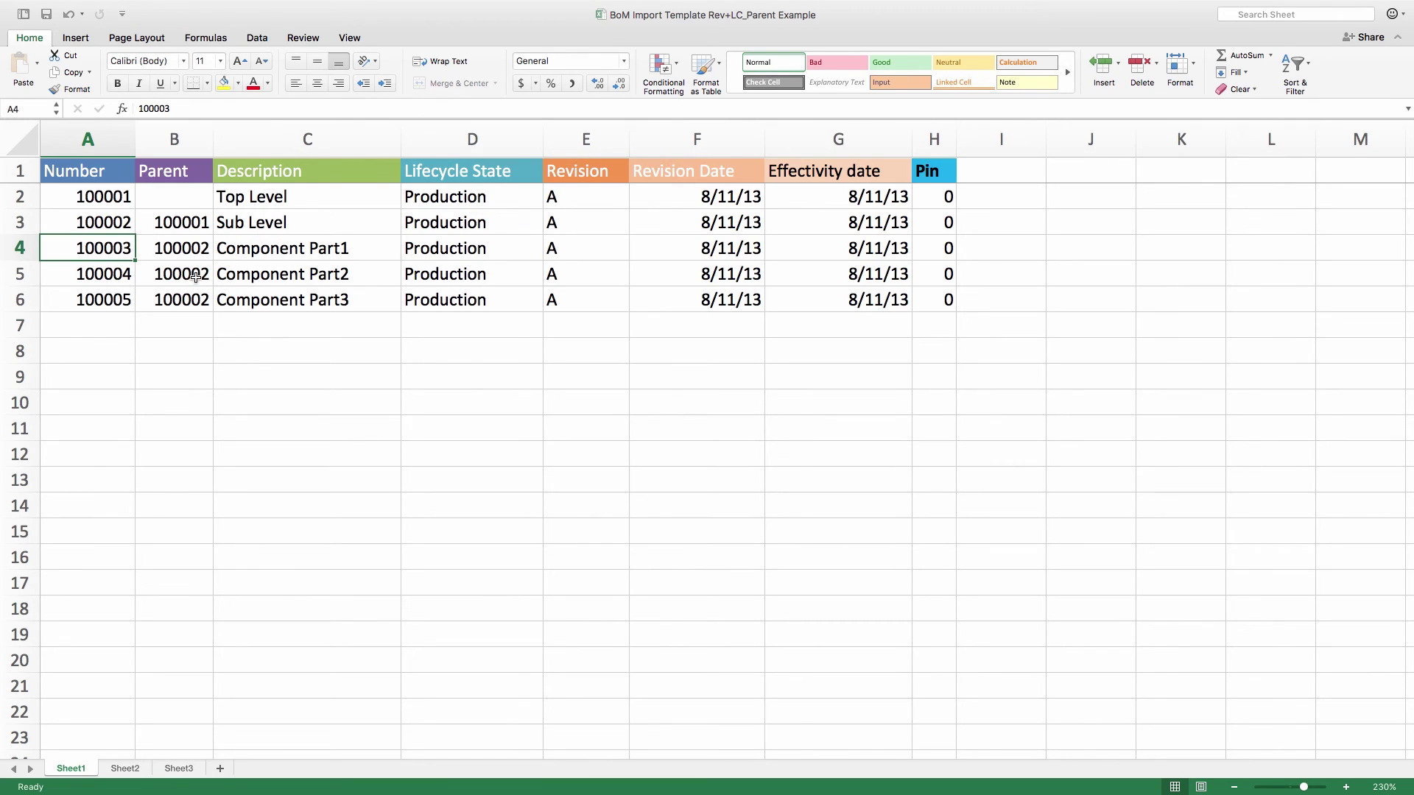
click(190, 249)
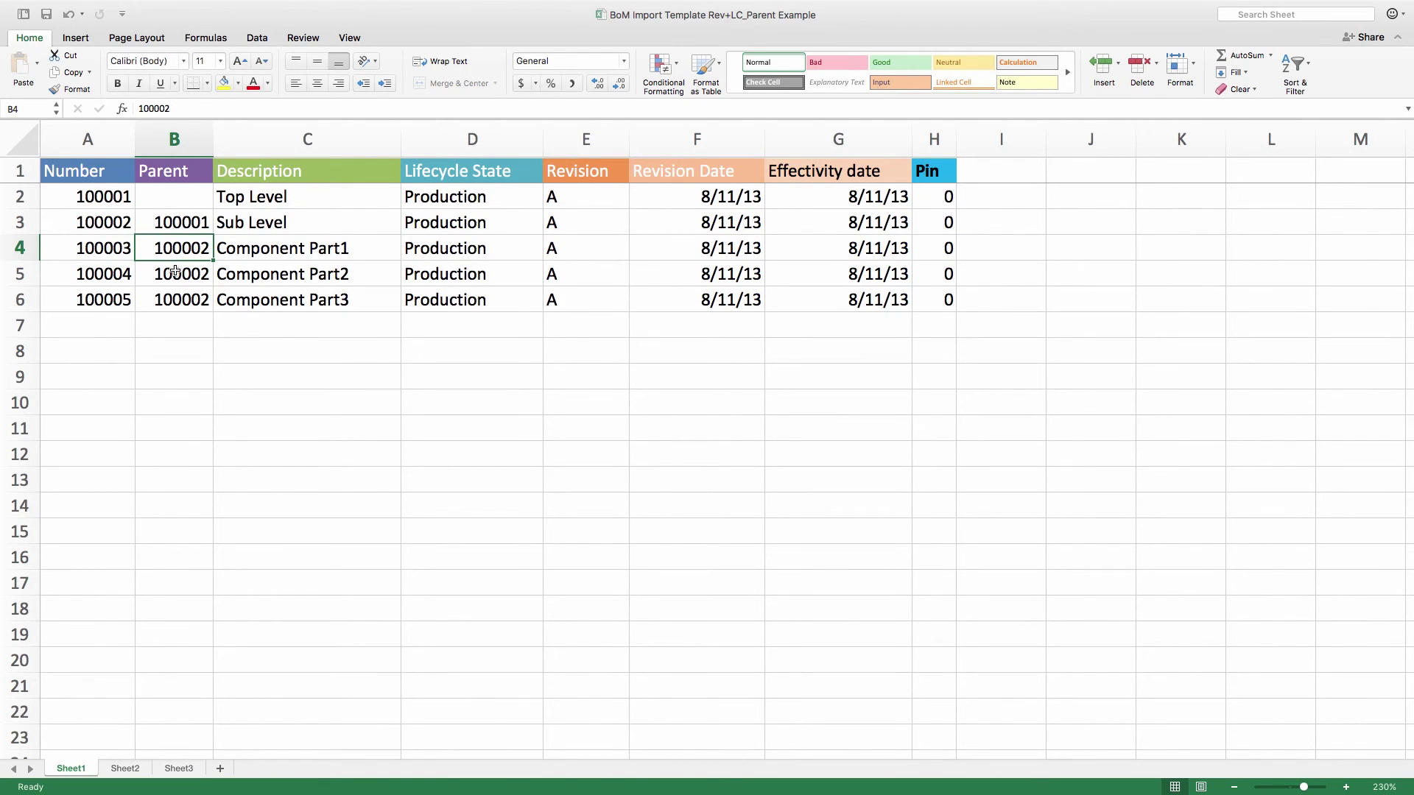
key(Down)
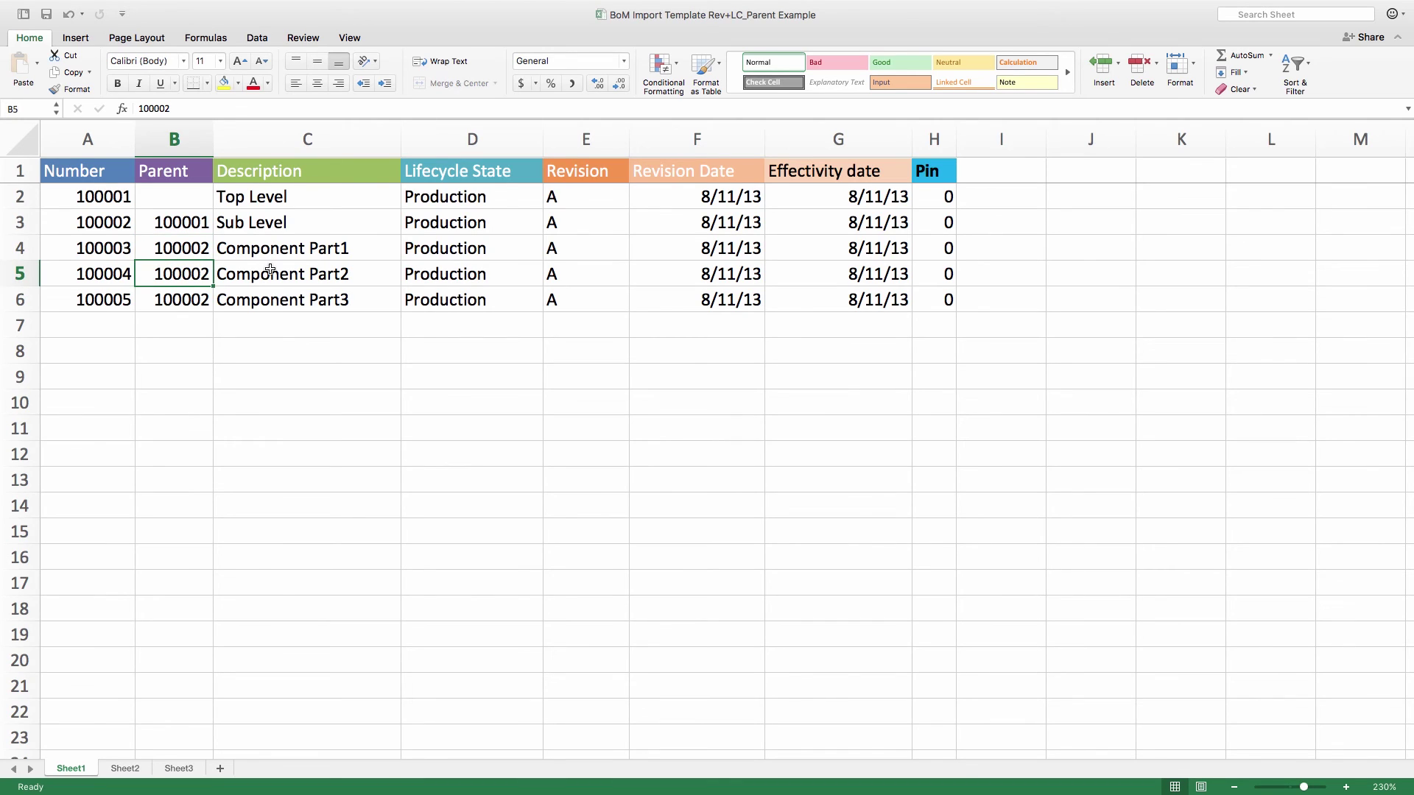
- Review the descriptions Component Part1 to Part3 beneath the Sub Level description
click(254, 243)
key(shift+Down)
key(shift+Down)
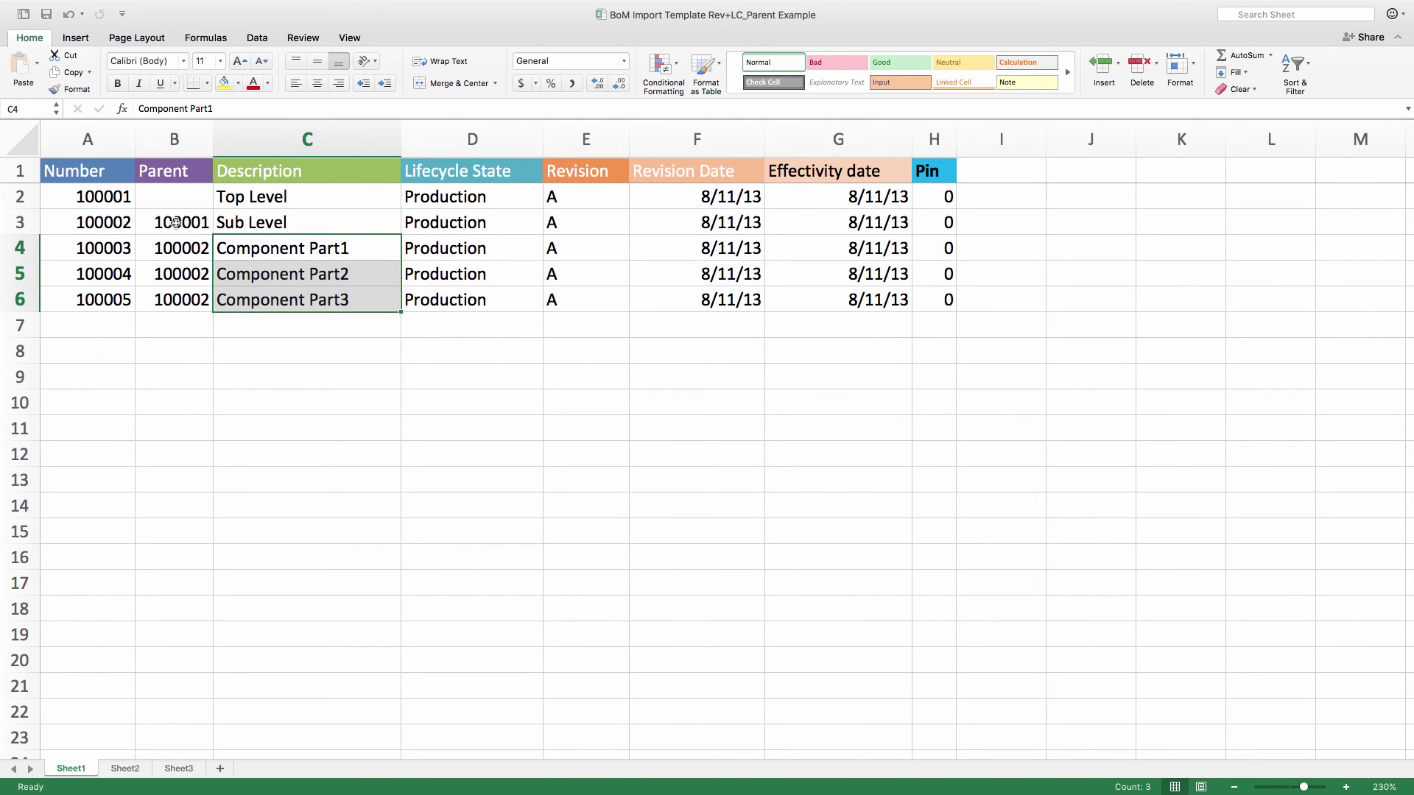
key(Up)
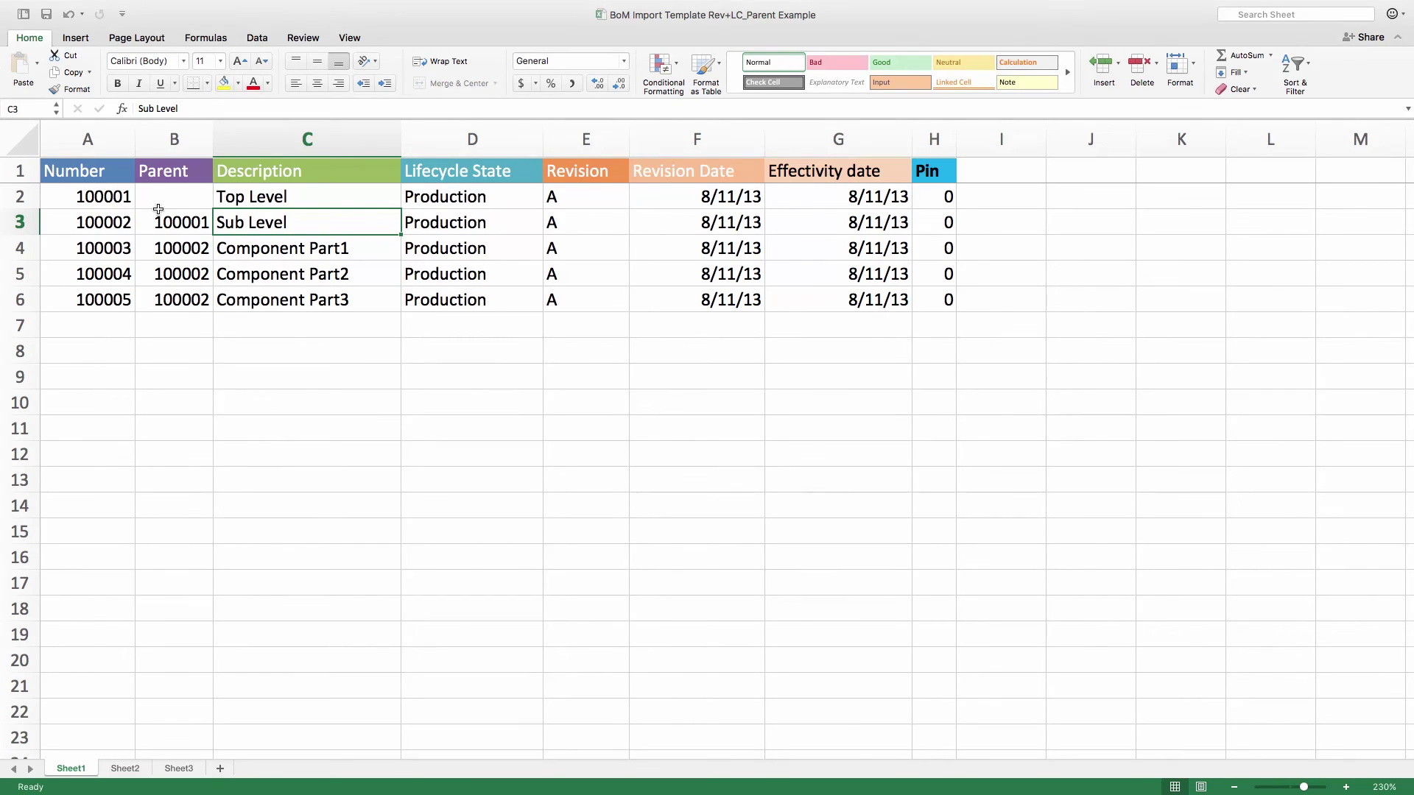